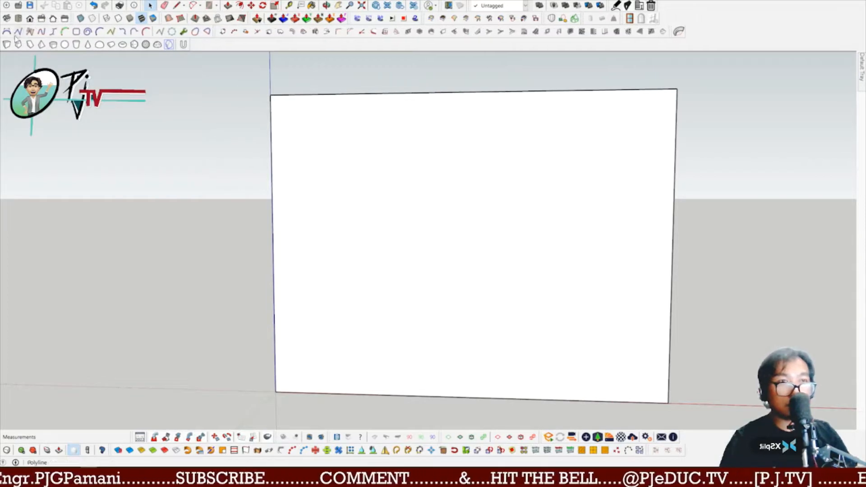
Step: Draw an open uniform B-spline across the upright rectangle from its origin corner to the opposite base corner, forming a hill with a tall peak
left_click(53, 32)
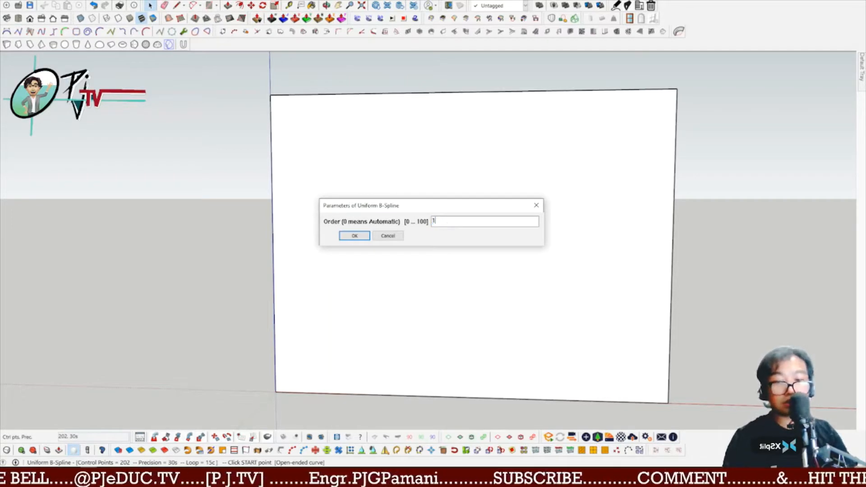
left_click(365, 235)
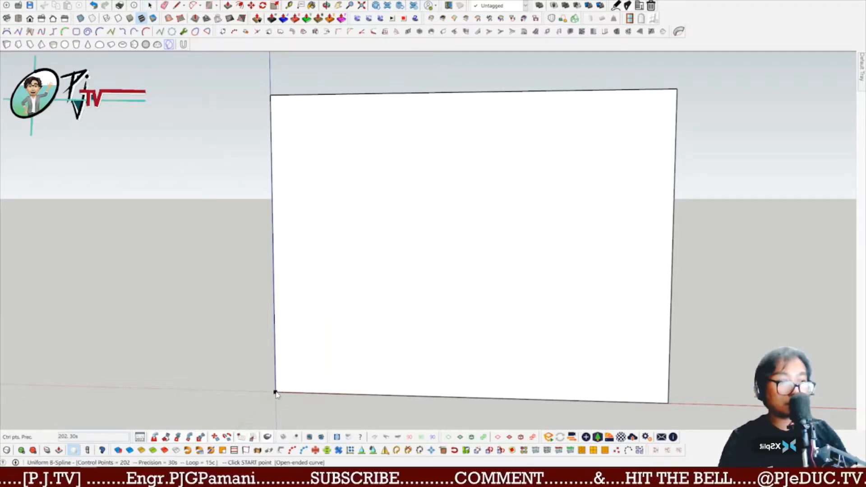
left_click(354, 289)
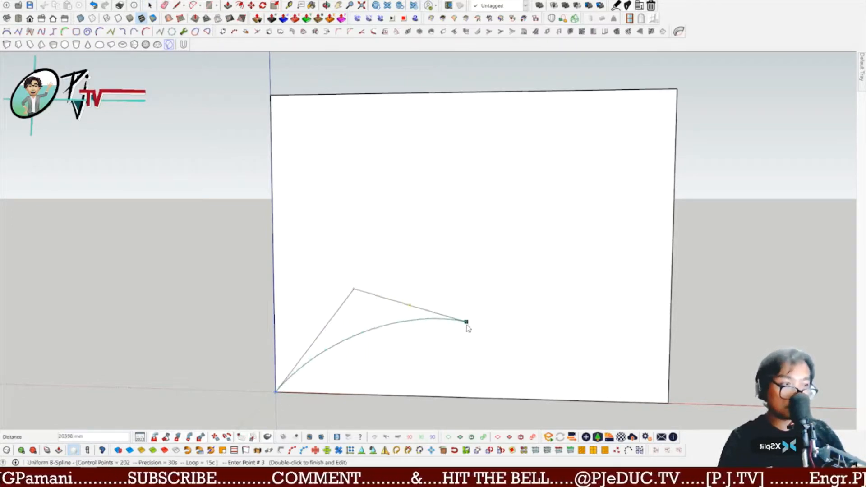
left_click(465, 339)
left_click(471, 288)
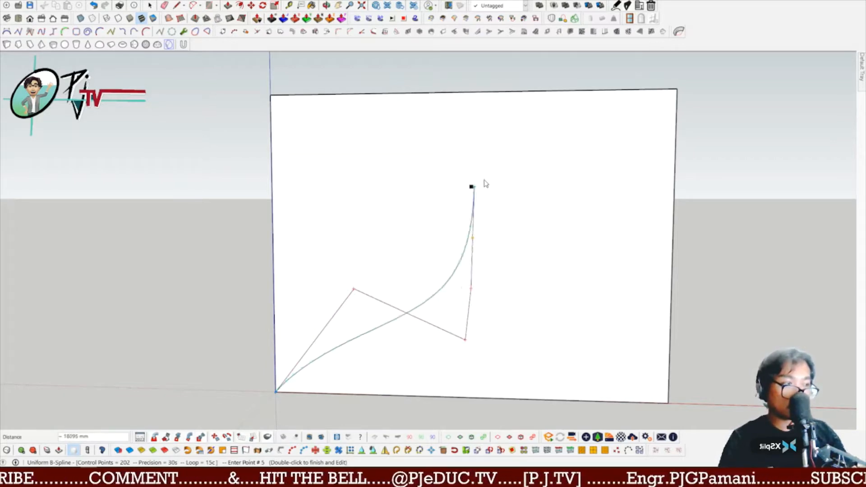
left_click(503, 162)
left_click(556, 187)
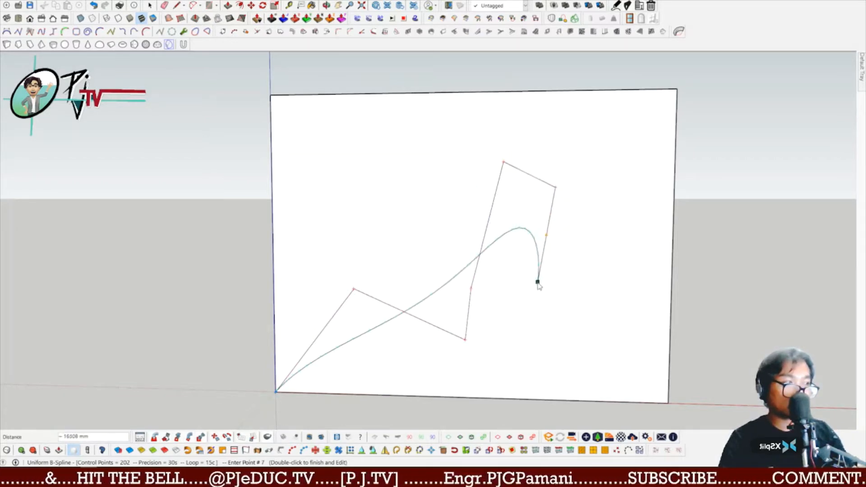
left_click(536, 285)
left_click(589, 298)
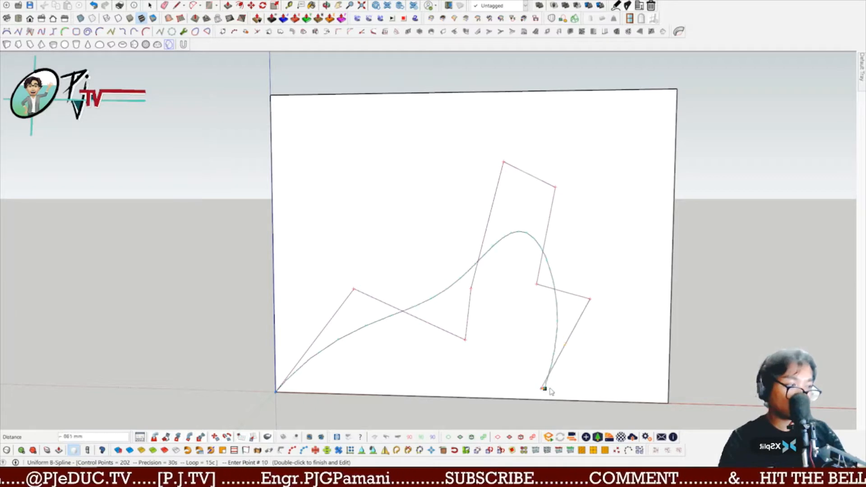
left_click(541, 388)
left_click(608, 361)
left_click(646, 366)
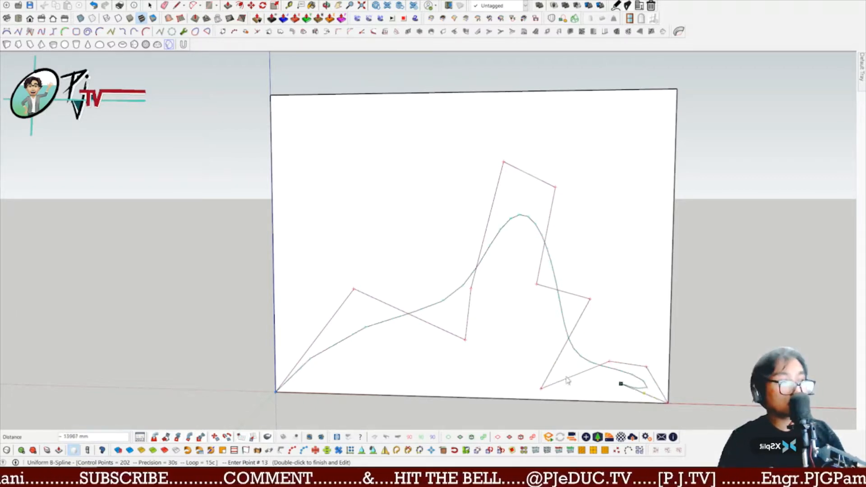
left_click(667, 403)
right_click(667, 404)
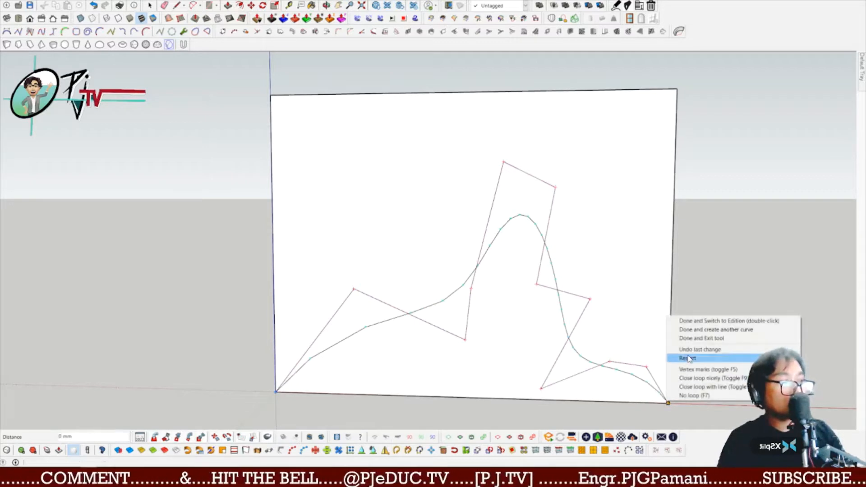
left_click(699, 339)
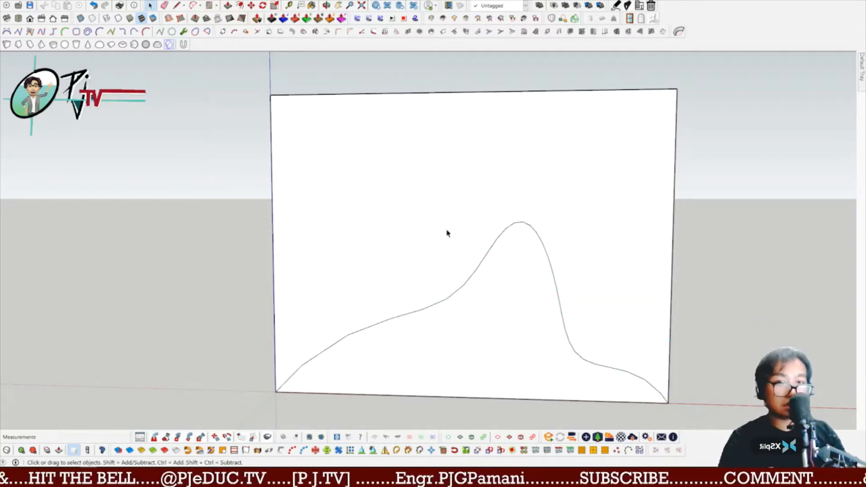
Step: Erase the rectangle's side and upper edges so that only the hill-shaped face under the curve remains
left_click(451, 300)
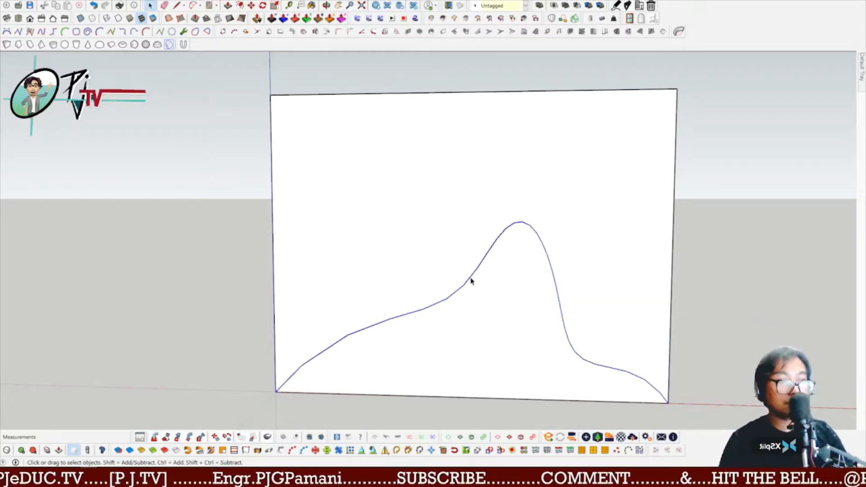
scroll(470, 280, "down", 2)
scroll(590, 201, "down", 1)
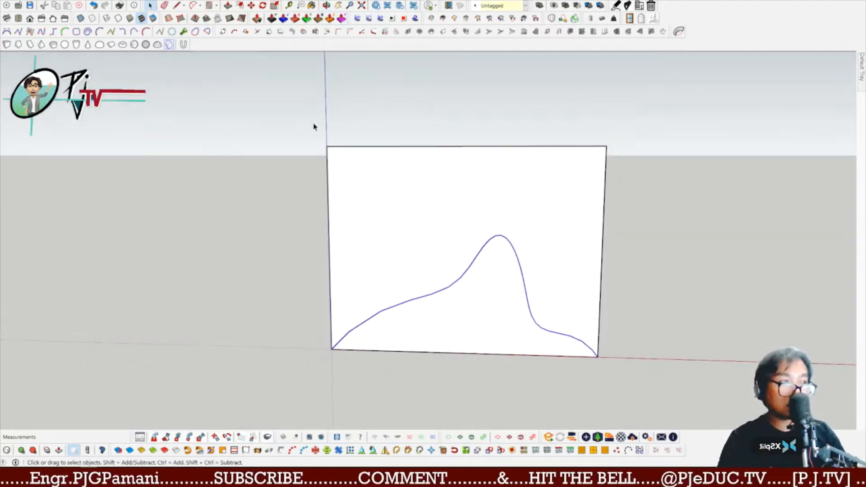
middle_click_drag(349, 234, 388, 190)
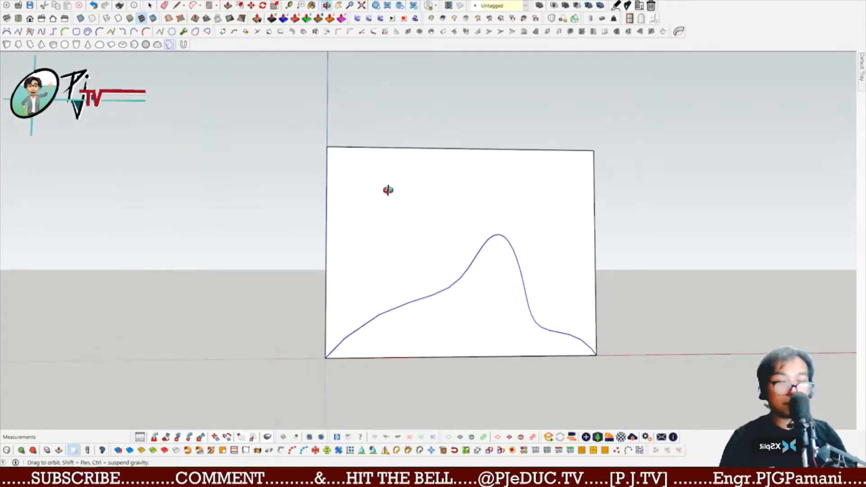
mouse_move(380, 142)
left_mouse_down()
mouse_move(348, 193)
mouse_move(314, 218)
left_mouse_up()
left_click_drag(659, 195, 560, 128)
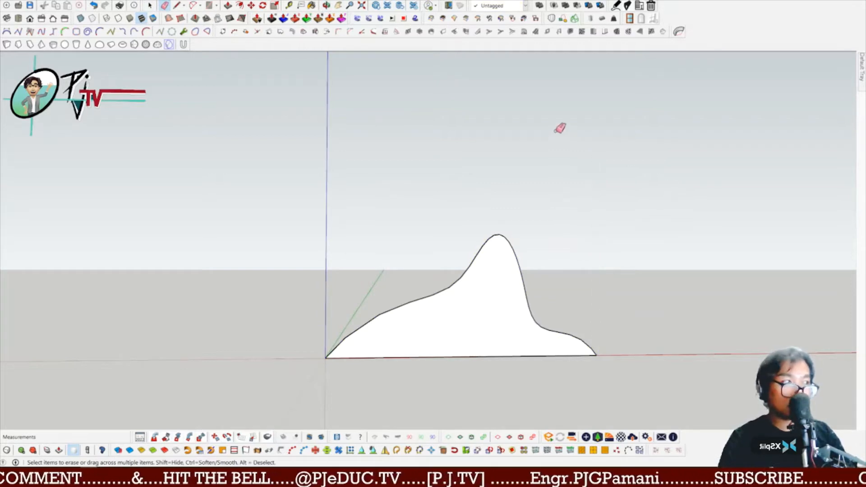
Step: Make a group of the hill-shaped face together with its bounding edges
key("space")
mouse_move(622, 293)
middle_mouse_down()
mouse_move(442, 315)
mouse_move(466, 340)
middle_mouse_up()
double_click(466, 340)
right_click(472, 327)
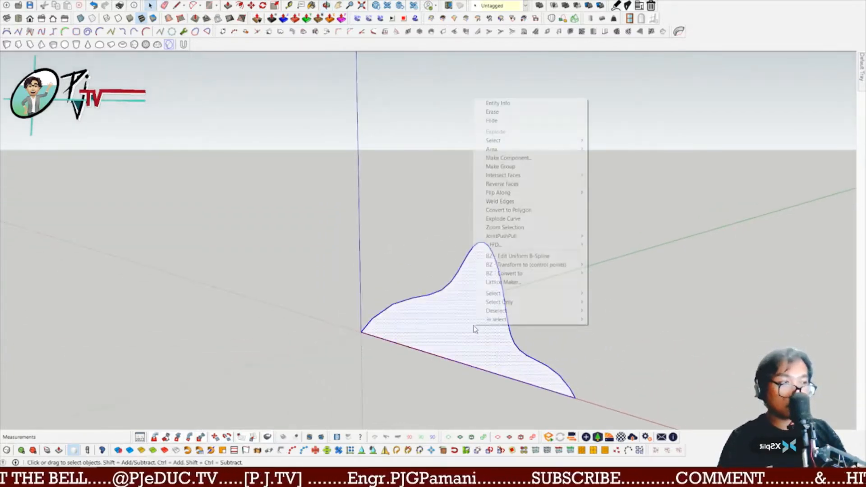
left_click(508, 167)
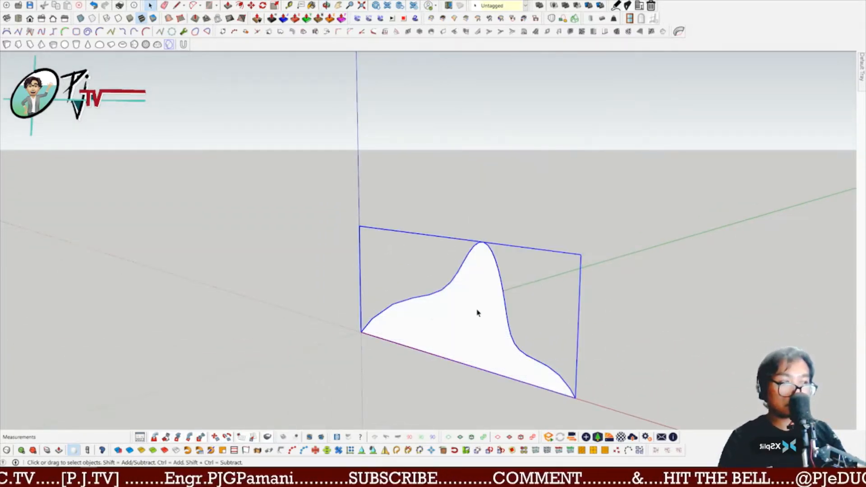
Step: Copy the hill profile group along the green axis and repeat the copy 7x at equal spacing
middle_click_drag(477, 311, 413, 366)
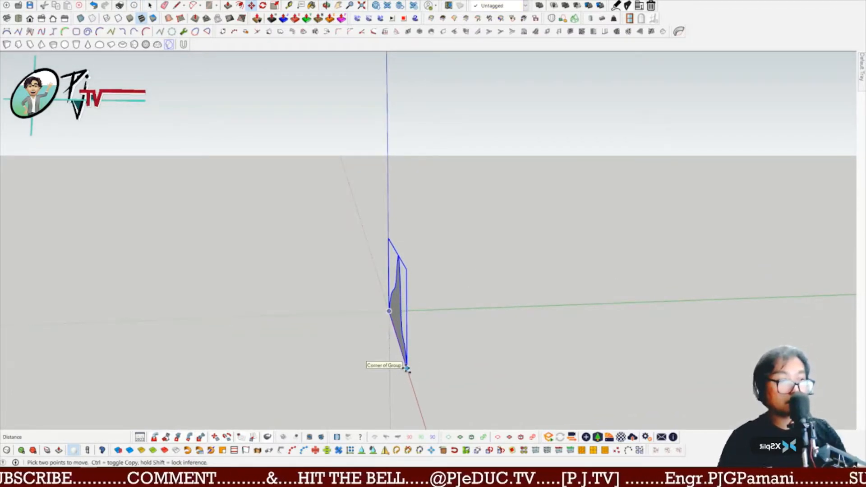
left_click(406, 368)
key("ctrl")
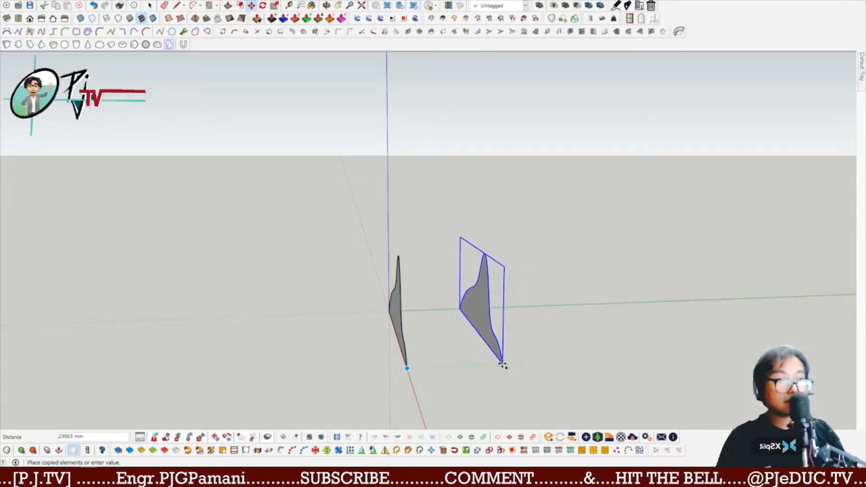
key("Return")
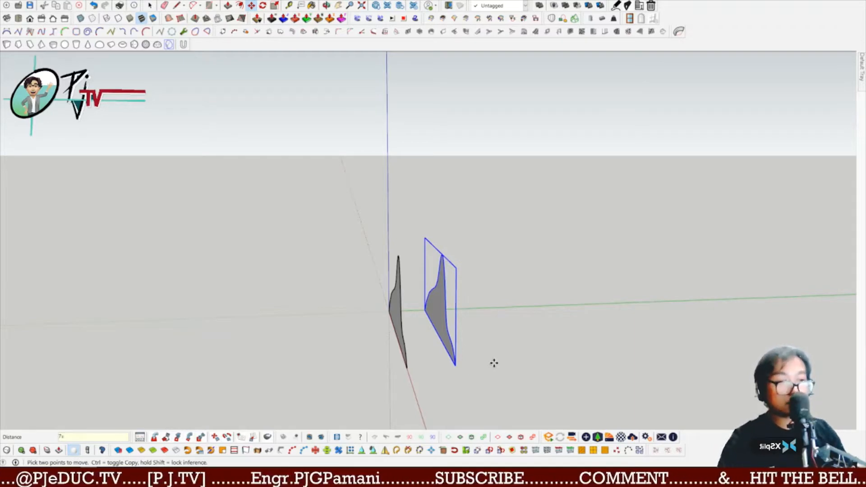
type("7x")
key("Return")
Step: Scale the first profile at the origin to a lower height and to about 0.71 of its width along the red axis
middle_click_drag(492, 358, 523, 334)
scroll(523, 334, "up", 2)
middle_click_drag(449, 357, 296, 335)
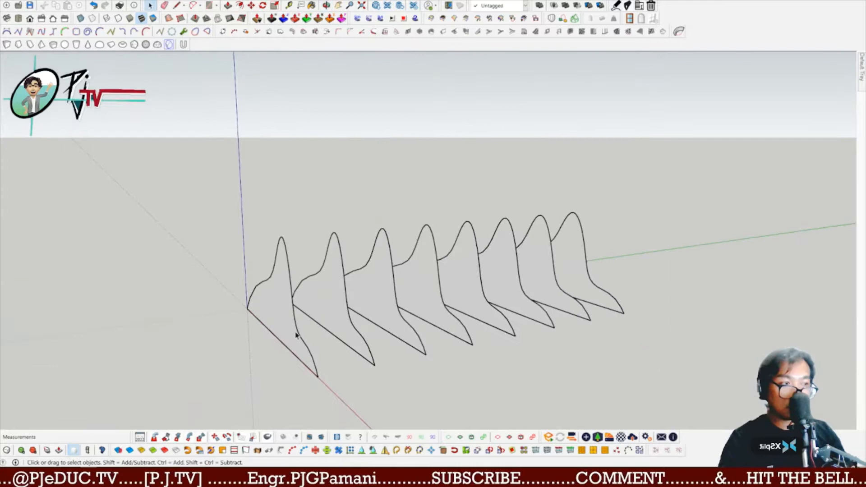
left_click(261, 307)
middle_click_drag(487, 319, 356, 286)
key("s")
left_click_drag(283, 224, 284, 257)
left_click_drag(236, 285, 261, 302)
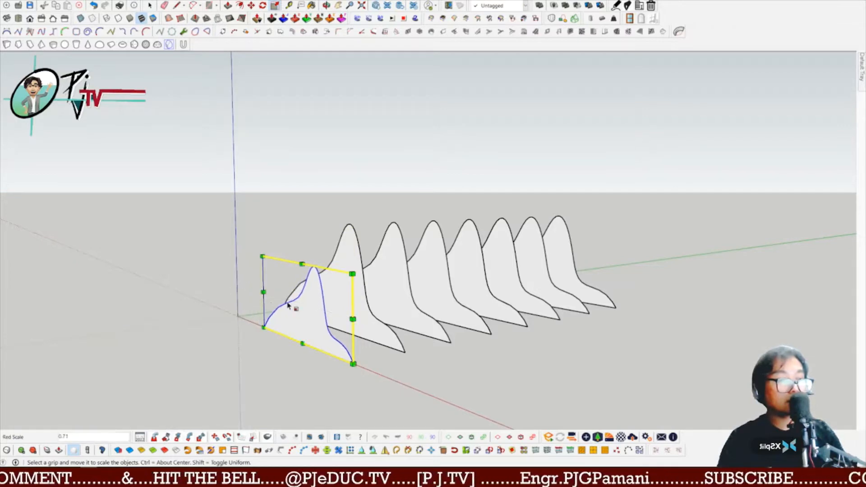
Step: Scale the second profile to about 0.88 of its height and make it slightly narrower
middle_click_drag(261, 302, 362, 269)
left_click_drag(362, 268, 340, 240)
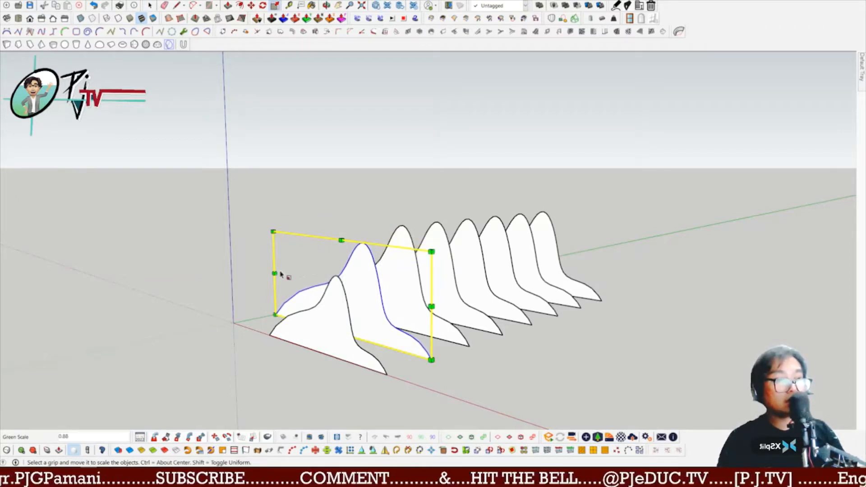
left_click_drag(274, 272, 284, 275)
middle_click_drag(512, 294, 450, 272)
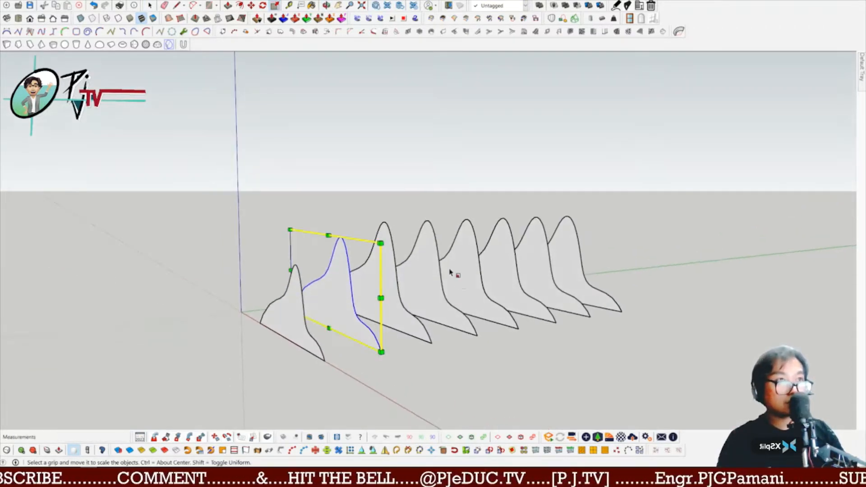
Step: View the keyboard shortcut settings in the preferences
left_click(133, 1)
mouse_move(115, 3)
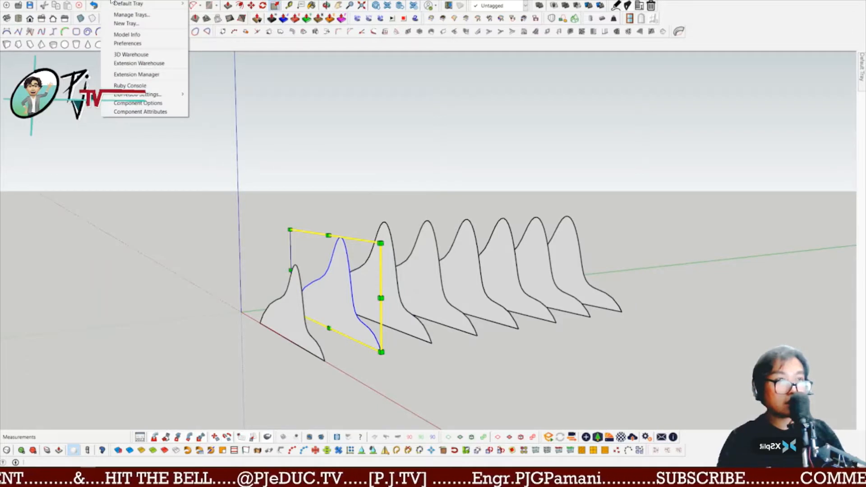
left_click(131, 44)
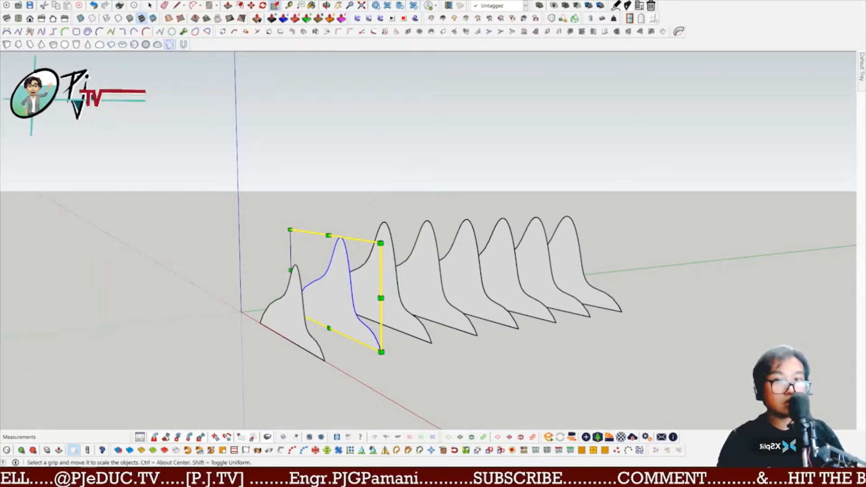
left_click_drag(262, 137, 251, 100)
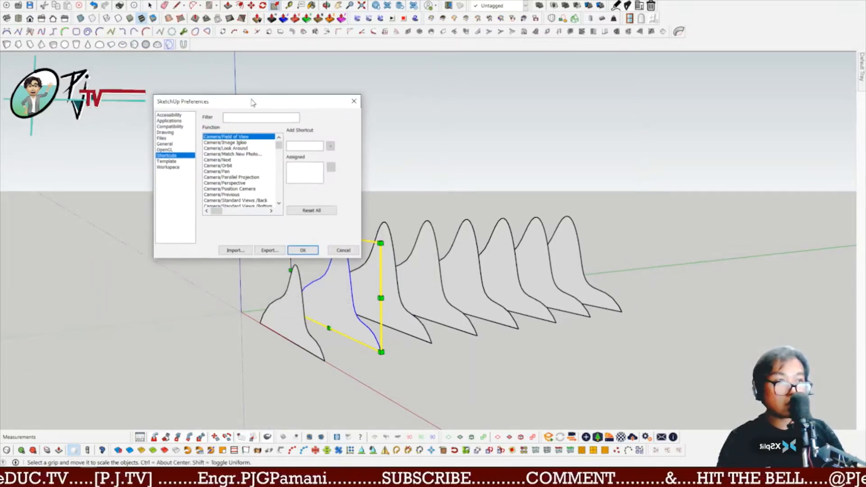
left_click(352, 103)
Step: Scale the third profile to about 1.06 of its height and about 0.97 of its width
middle_click_drag(411, 300, 372, 226)
key("s")
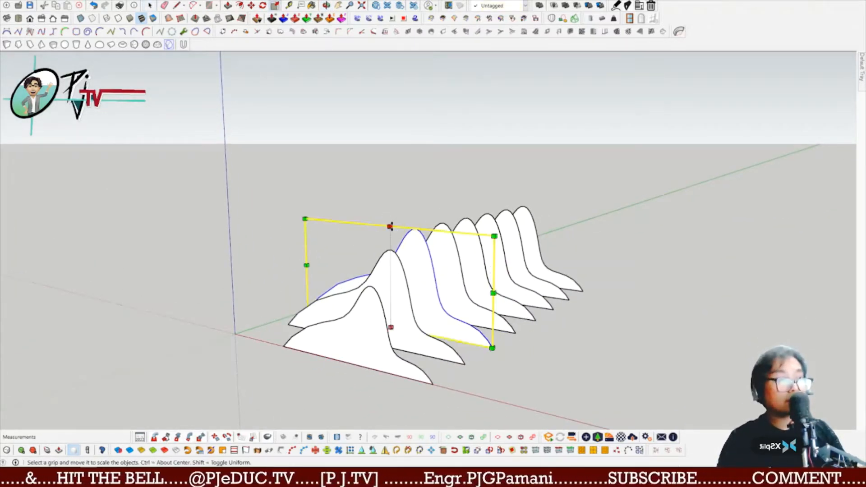
left_click_drag(390, 226, 389, 220)
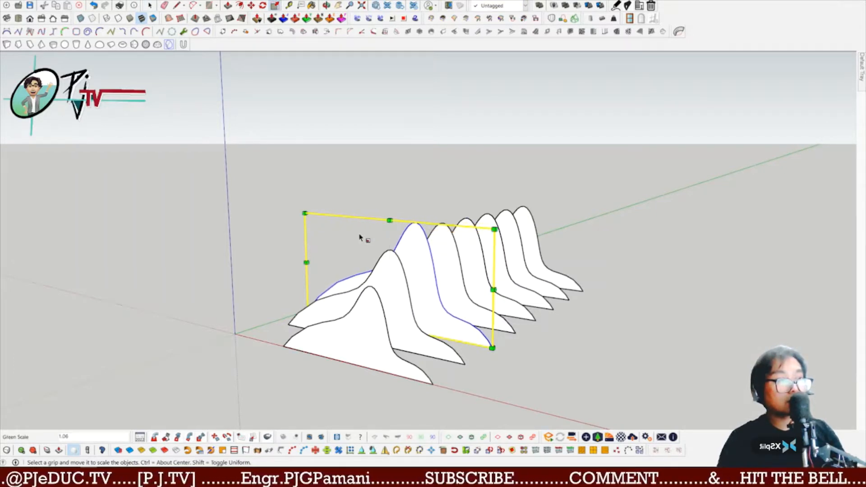
left_click_drag(305, 262, 311, 263)
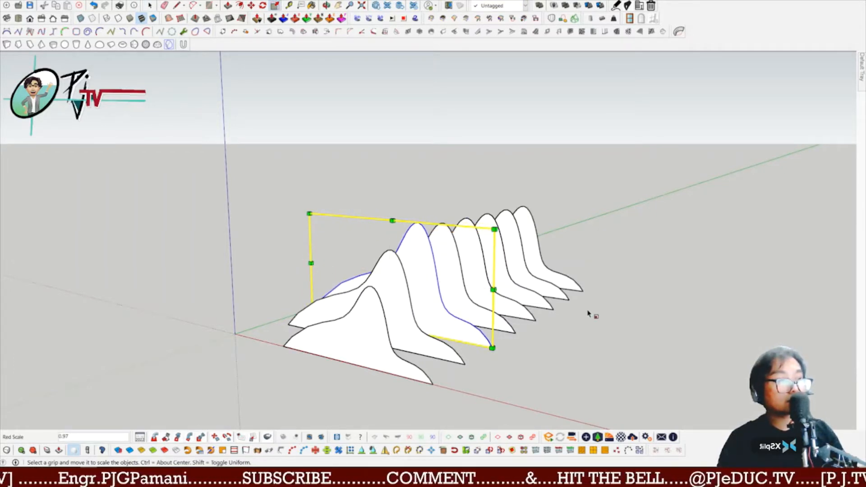
Step: Scale the fourth profile to about 1.44 of its height and widen it along the red axis on both sides
middle_click_drag(587, 313, 440, 284)
left_click(444, 306)
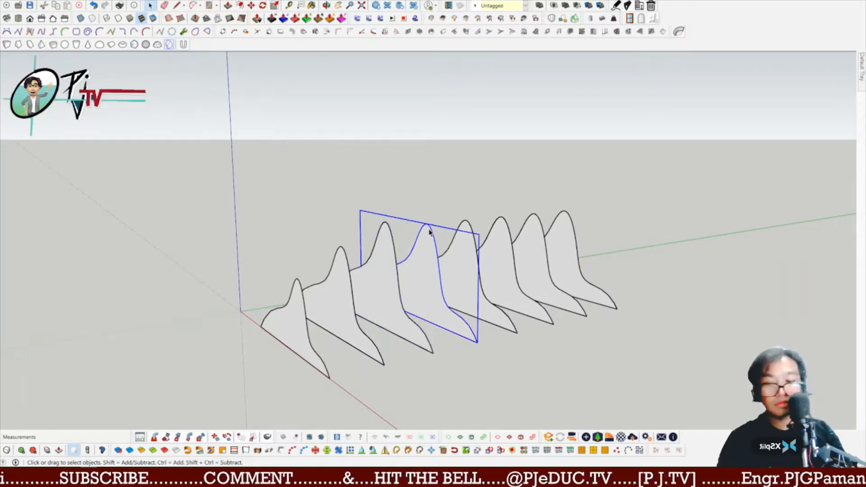
key("s")
left_click_drag(411, 220, 410, 177)
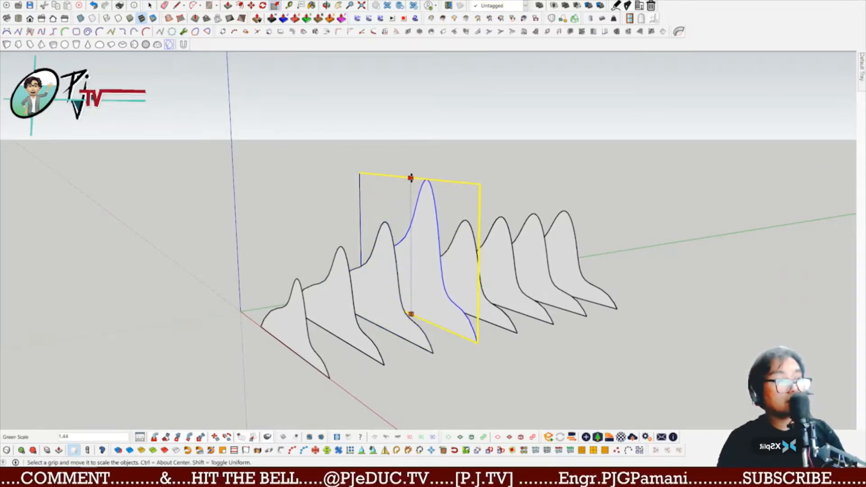
middle_click_drag(410, 177, 358, 303)
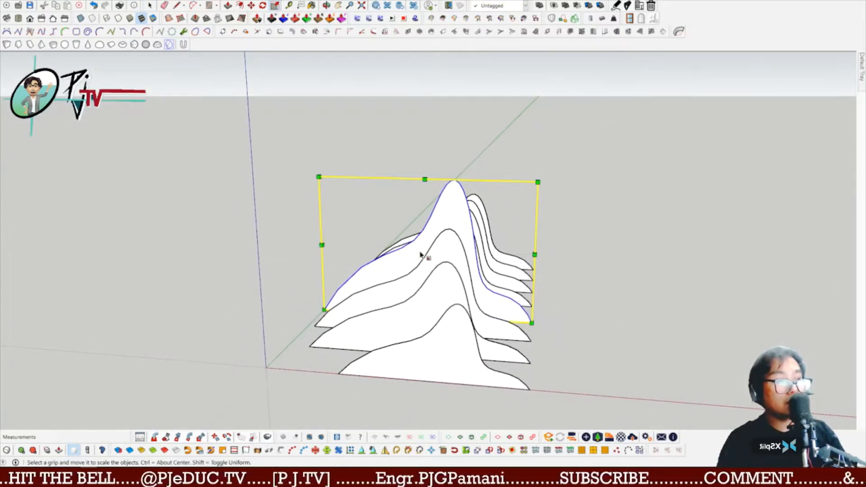
left_click_drag(321, 244, 303, 244)
left_click_drag(535, 255, 609, 284)
middle_click_drag(608, 284, 577, 280)
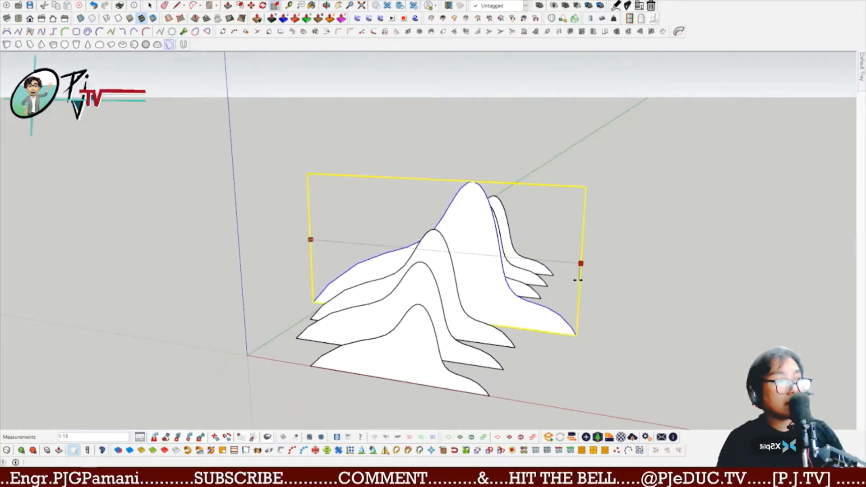
mouse_move(577, 280)
left_mouse_down()
mouse_move(560, 272)
mouse_move(564, 284)
left_mouse_up()
Step: Scale the fifth profile slightly taller, keeping it lower than the fourth profile's peak
middle_click_drag(563, 284, 516, 245)
key("space")
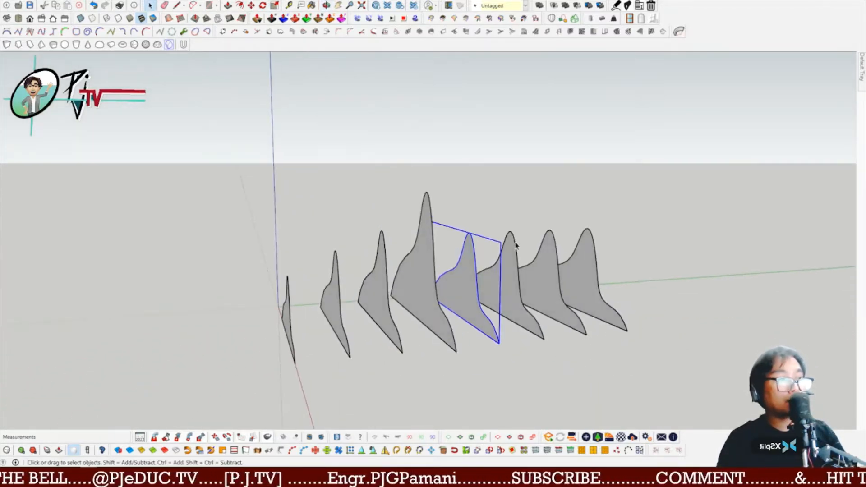
key("s")
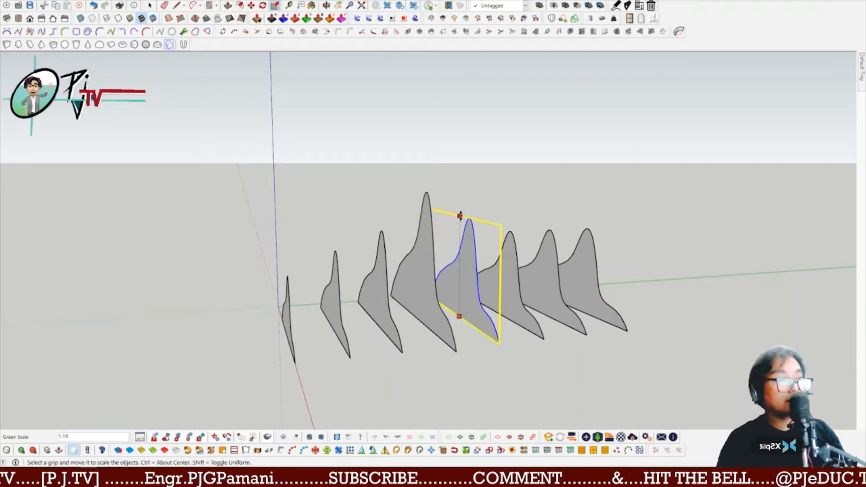
left_click_drag(459, 226, 460, 220)
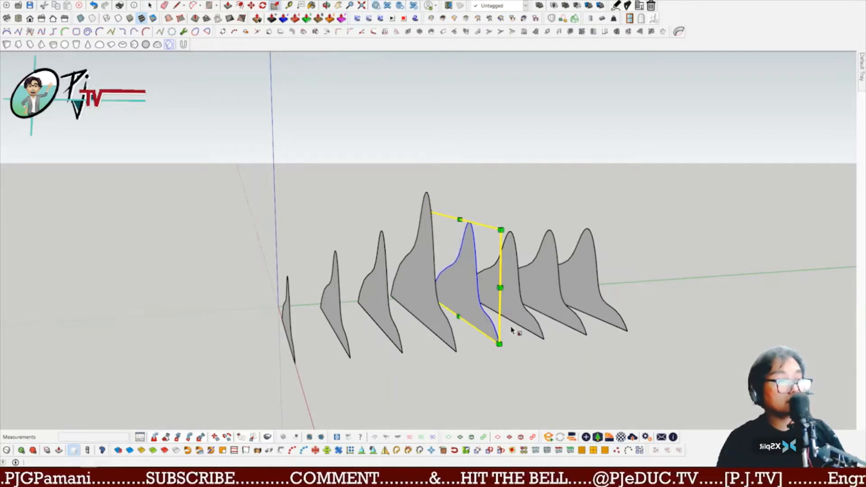
Step: Adjust the fifth profile's width slightly along the red axis
middle_click_drag(512, 330, 532, 258)
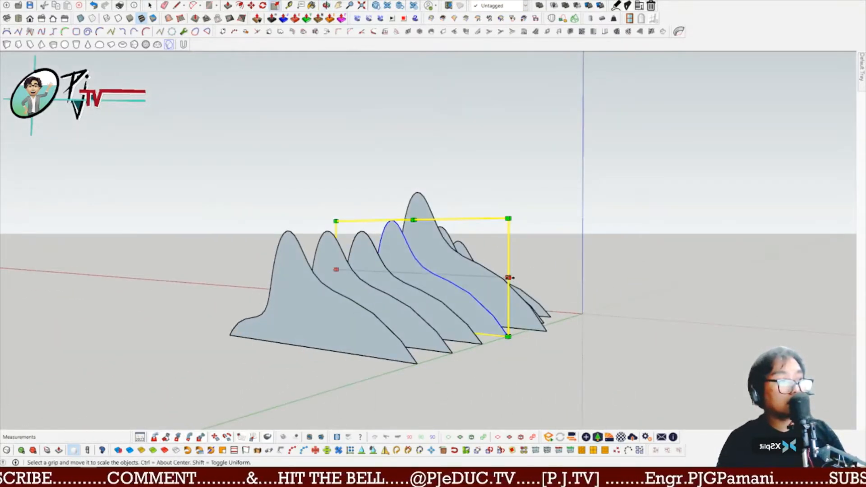
mouse_move(509, 277)
left_mouse_down()
mouse_move(481, 277)
mouse_move(510, 278)
left_mouse_up()
middle_click_drag(517, 280, 344, 275)
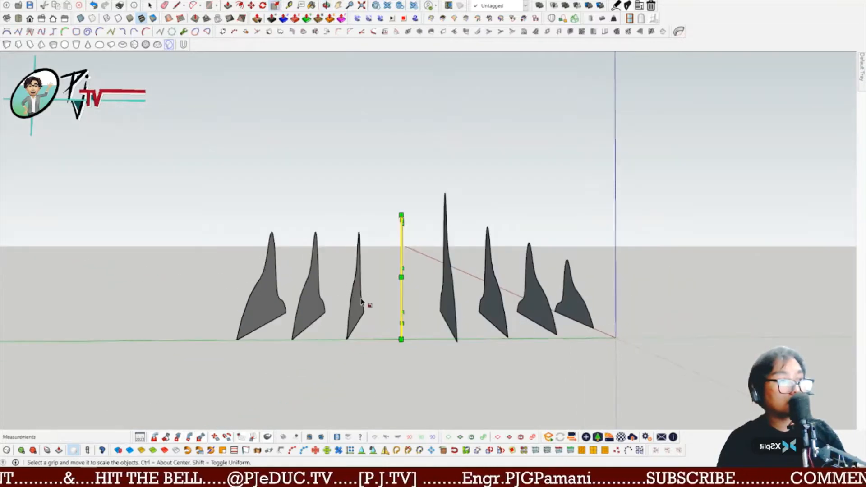
Step: Adjust the sixth profile's height slightly and narrow it a little along the red axis
key("space")
left_click(361, 301)
middle_click_drag(382, 318, 355, 235)
key("s")
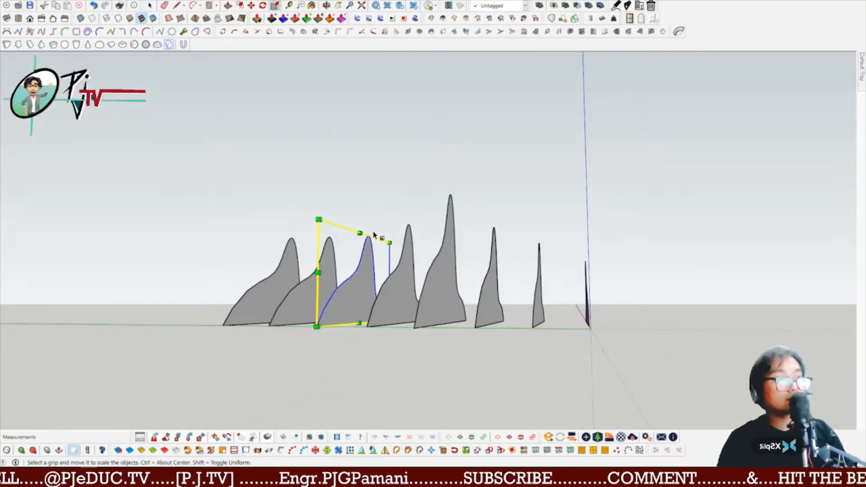
left_click_drag(359, 233, 359, 225)
middle_click_drag(317, 272, 394, 230)
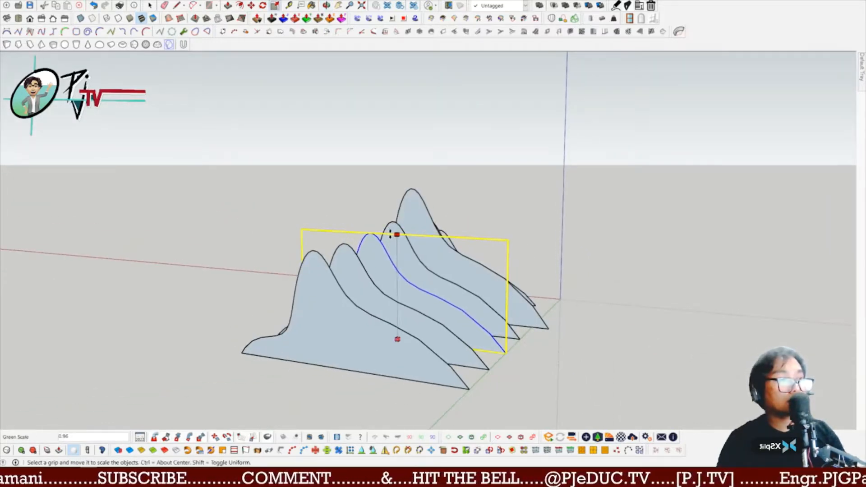
left_click(304, 324)
left_click_drag(305, 326, 315, 323)
Step: Scale the fifth profile taller so that its peak rises above the fourth profile's
key("space")
left_click(468, 303)
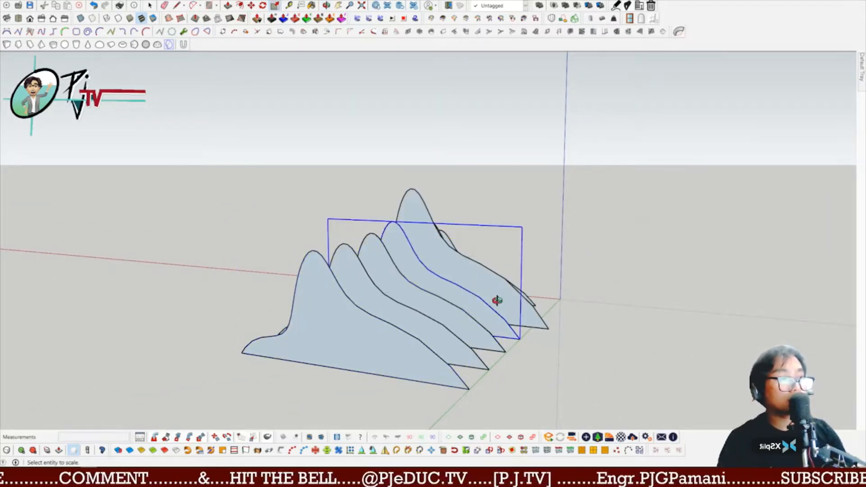
middle_click_drag(497, 299, 282, 302)
left_click(446, 253)
middle_click_drag(477, 235, 303, 241)
left_click(375, 253)
left_click(398, 275)
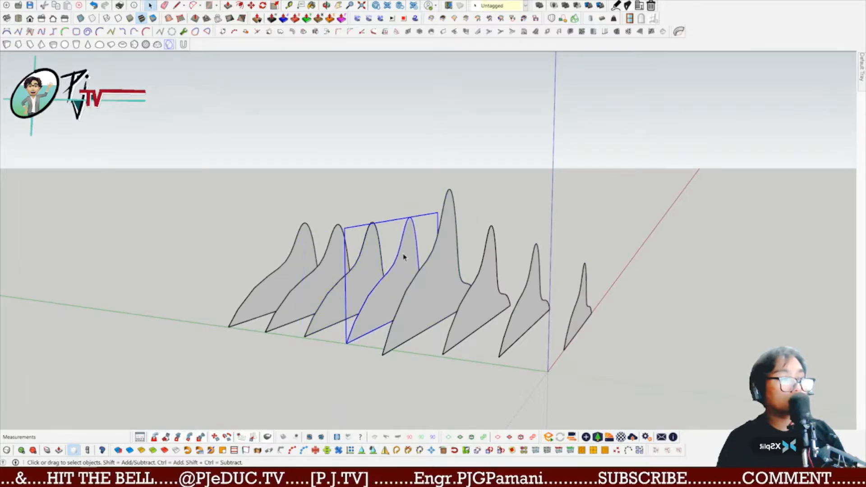
key("s")
left_click_drag(397, 216, 398, 168)
middle_click_drag(398, 168, 373, 253)
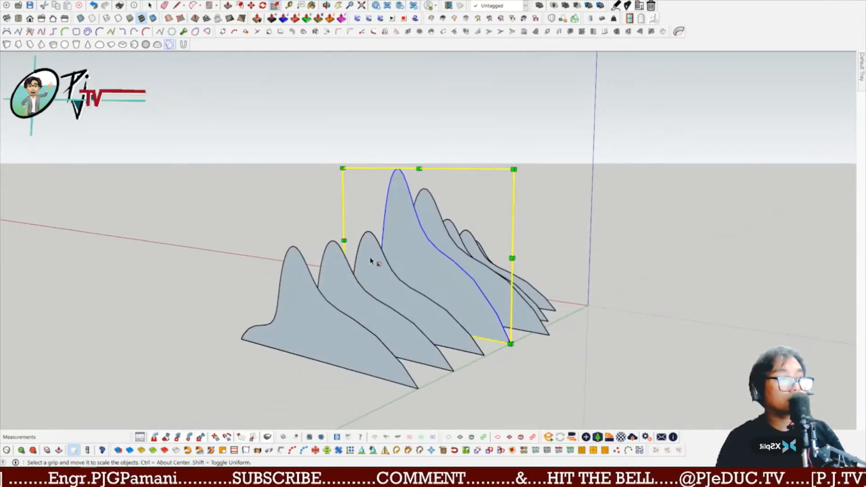
Step: Scale the sixth profile to about 1.17 of its height
key("space")
left_click(382, 276)
key("s")
left_click_drag(387, 236, 388, 215)
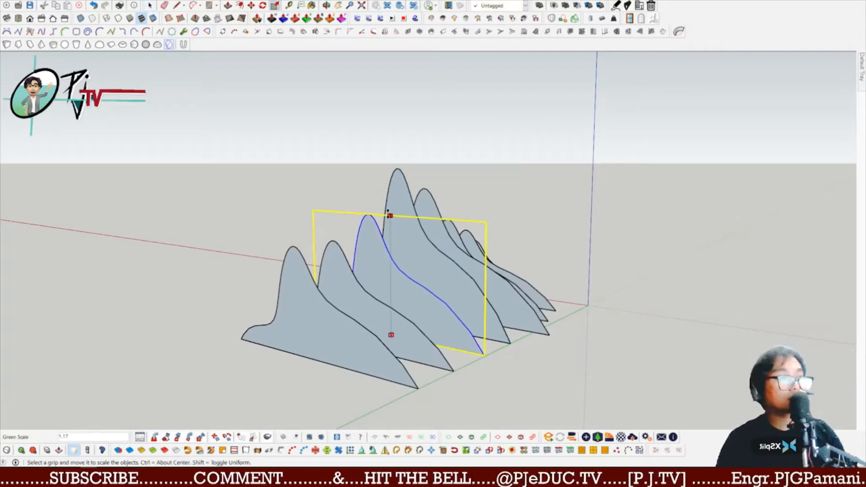
Step: Scale the seventh profile shorter, keeping its peak below the sixth profile's
key("space")
left_click(353, 295)
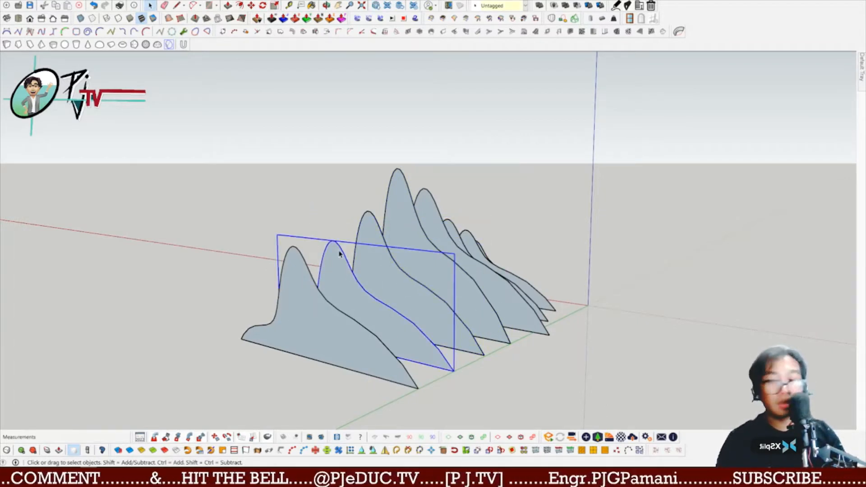
key("s")
left_click_drag(357, 249, 317, 302)
Step: Scale the eighth profile to about 0.53 of its height and narrow it along the red axis from both sides
left_click(299, 294)
key("s")
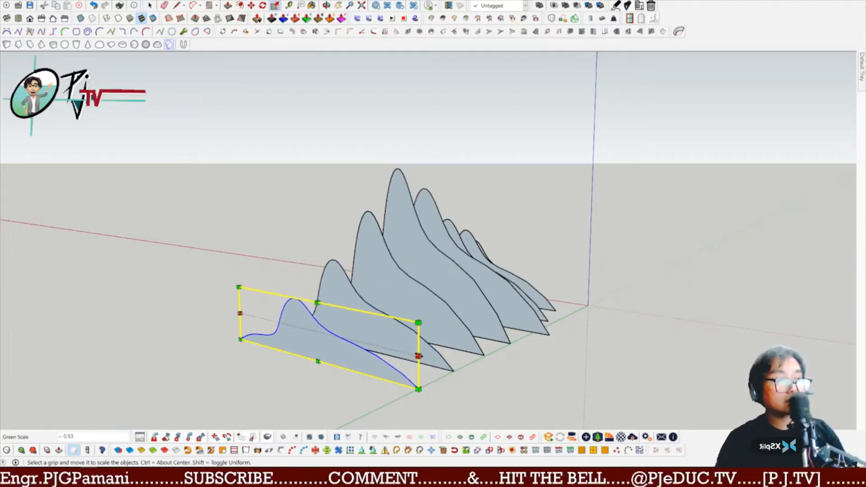
left_click_drag(419, 357, 367, 344)
middle_click_drag(397, 359, 473, 364)
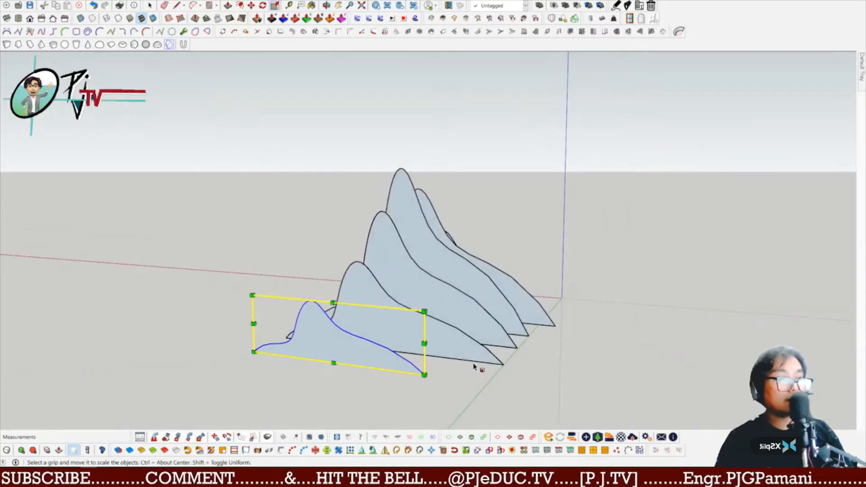
left_click_drag(258, 325, 277, 326)
middle_click_drag(548, 366, 382, 352)
Step: Scale the seventh profile to about 1.08 of its height and narrow it along the red axis from one side
key("space")
left_click(325, 276)
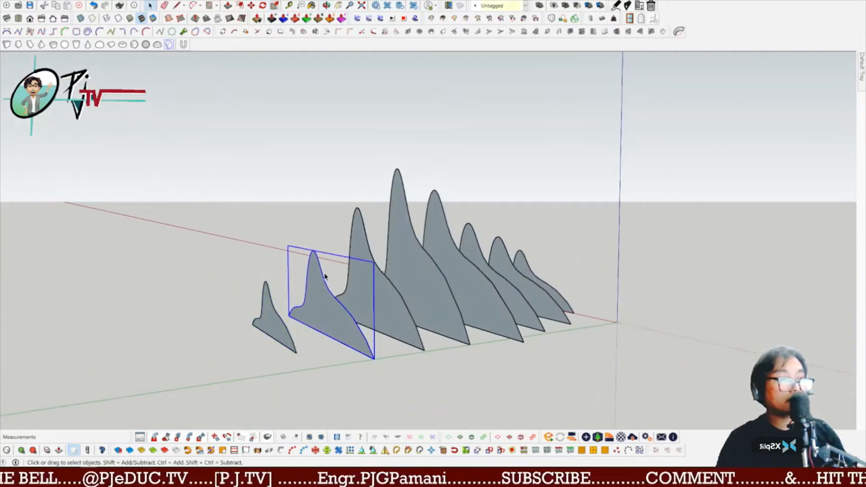
key("s")
left_click_drag(323, 253, 325, 245)
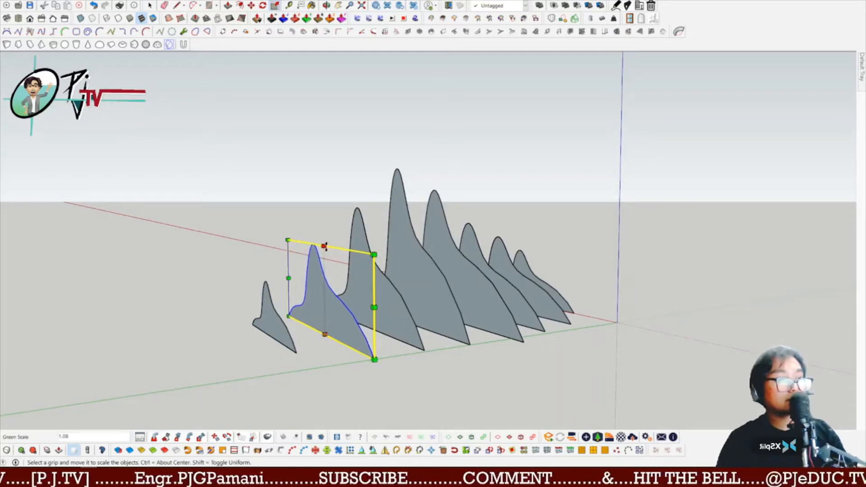
left_click_drag(373, 307, 356, 301)
middle_click_drag(401, 324, 452, 321)
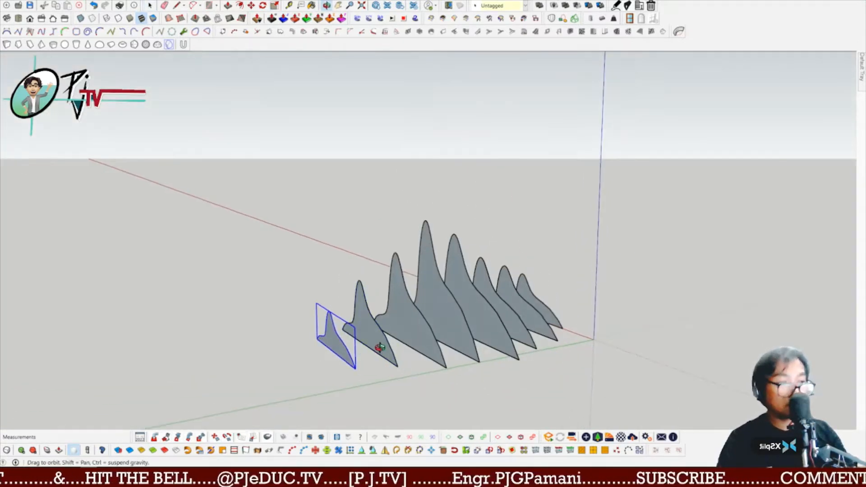
Step: Copy the small eighth profile 15000 along the green axis to extend the row by one
key("m")
middle_click_drag(310, 351, 392, 369)
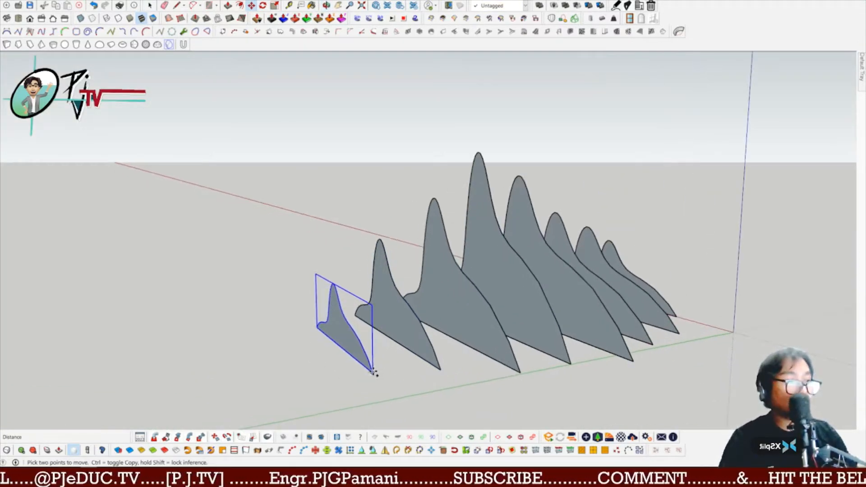
key("ctrl")
left_click(372, 370)
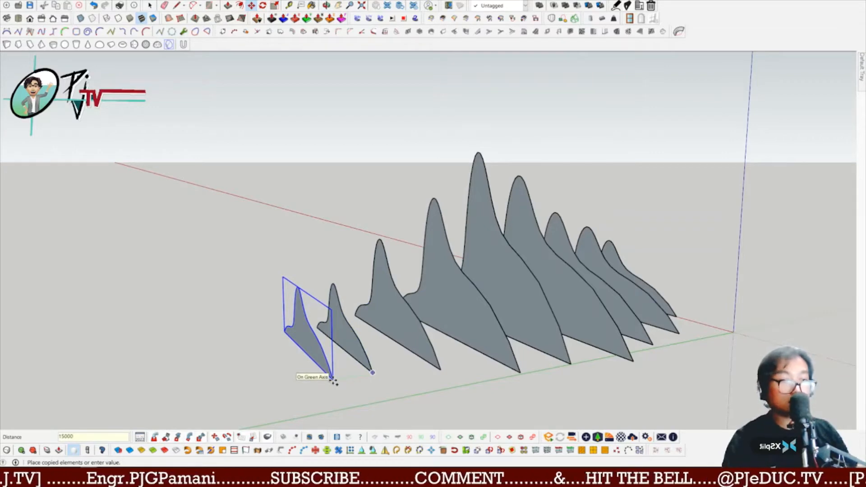
key("Return")
key("space")
Step: Scale the new ninth profile lower and narrow it along the red axis from both sides
middle_click_drag(291, 333, 429, 320)
key("s")
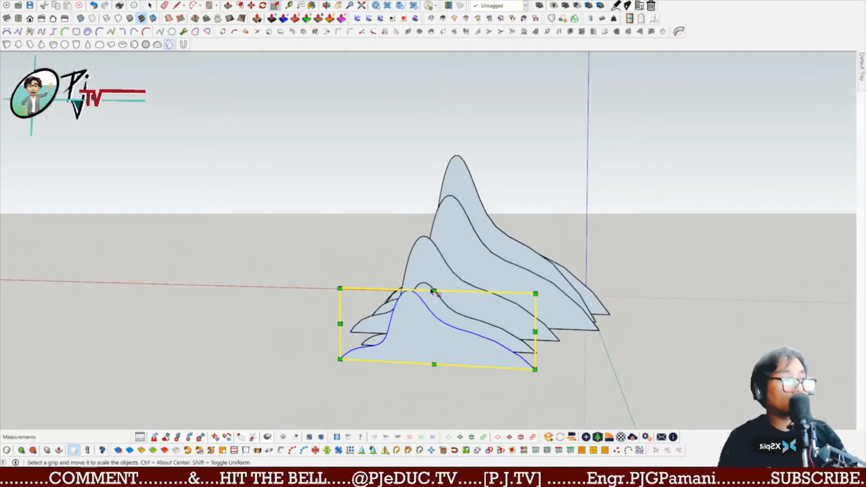
left_click_drag(434, 290, 434, 318)
left_click_drag(339, 341, 362, 338)
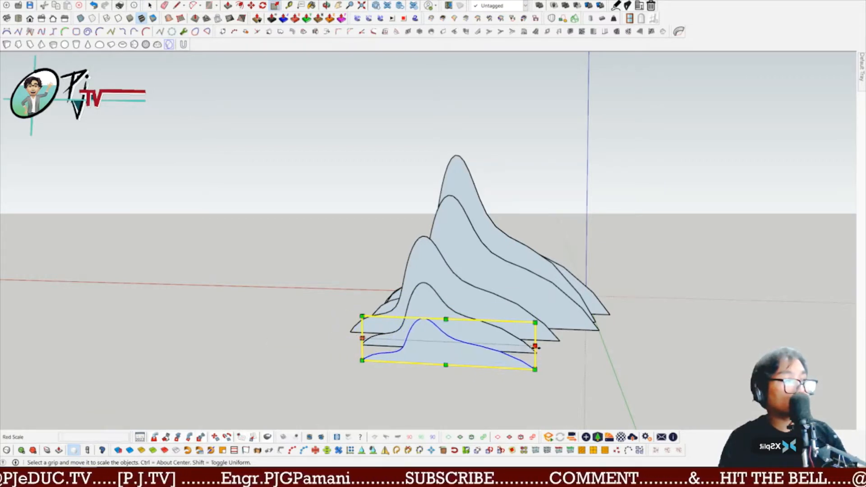
left_click_drag(534, 346, 520, 345)
key("space")
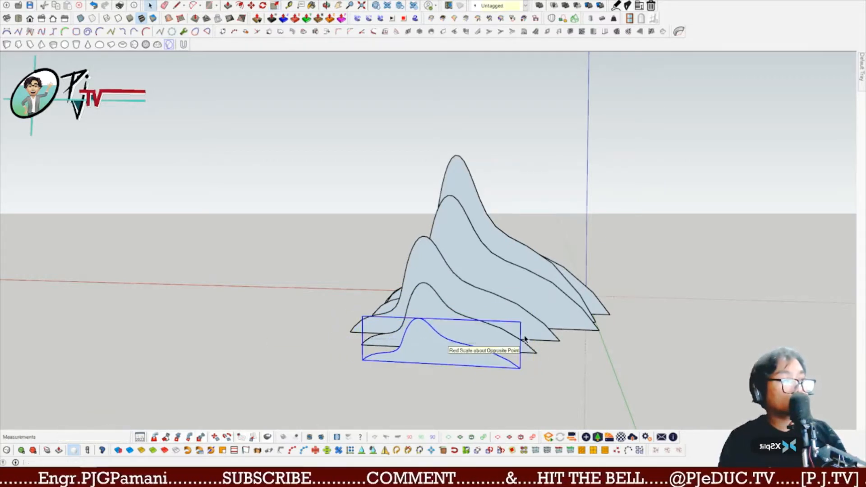
Step: Narrow the first profile, nearest the origin, slightly along the red axis
middle_click_drag(523, 341, 249, 334)
middle_click_drag(624, 332, 444, 281)
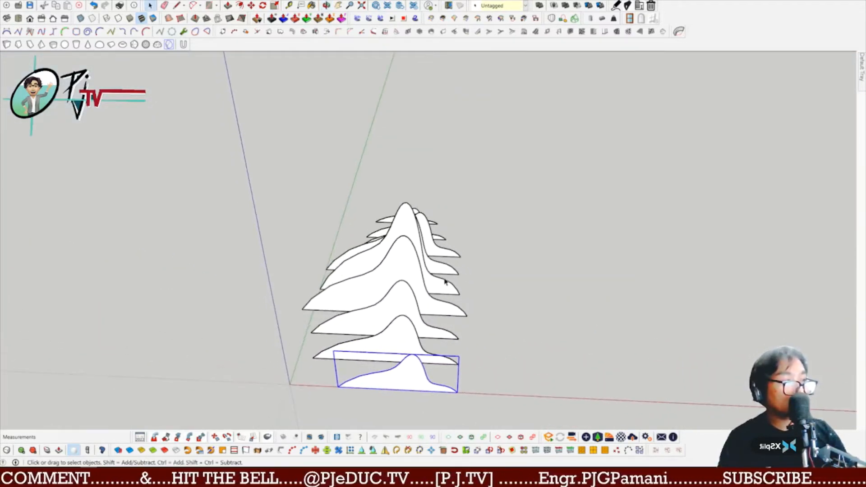
key("s")
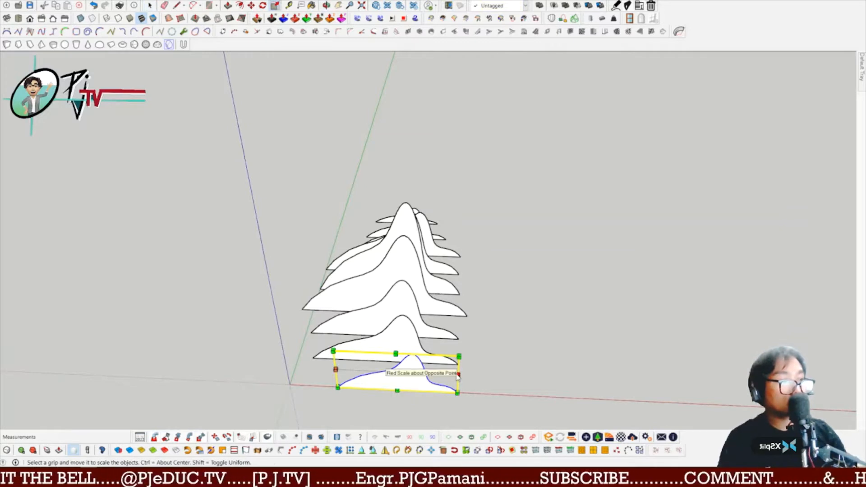
left_click_drag(458, 374, 447, 373)
key("space")
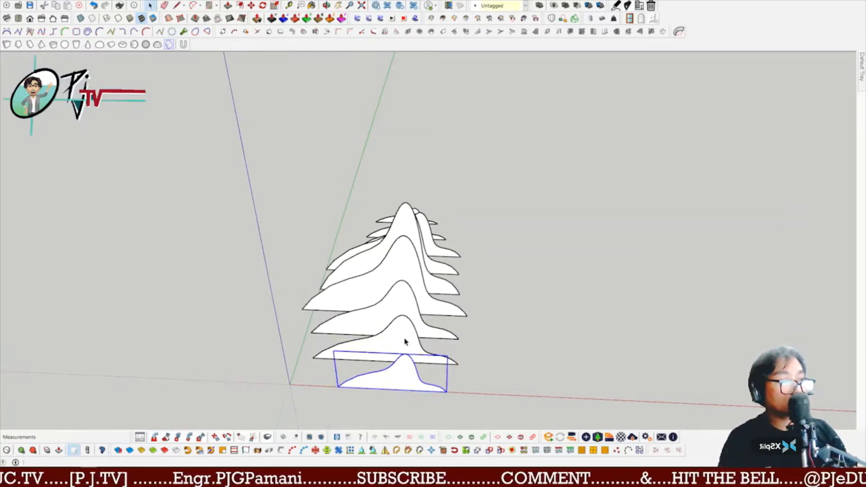
Step: Narrow the second profile slightly along the red axis on the same side as the first
left_click(420, 344)
key("s")
left_click_drag(458, 342, 451, 342)
key("space")
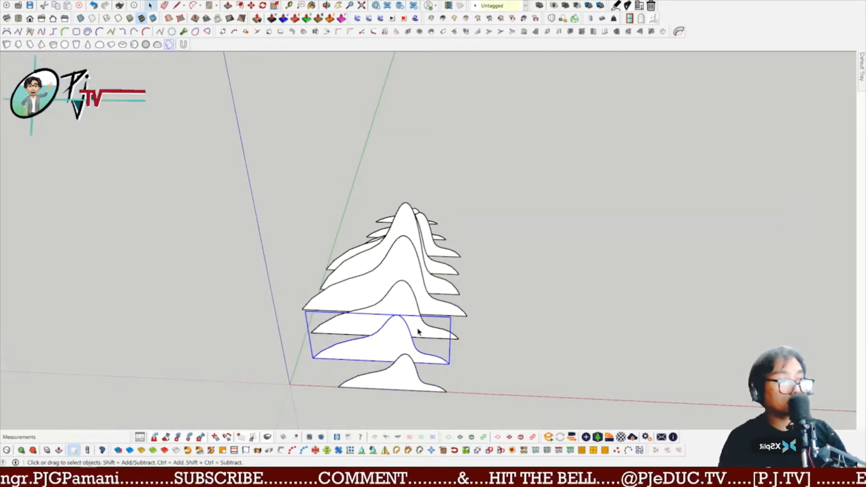
Step: Copy the first profile along the green axis to the opposite side of the origin, matching the row's spacing
middle_click_drag(596, 359, 332, 357)
scroll(334, 347, "up", 3)
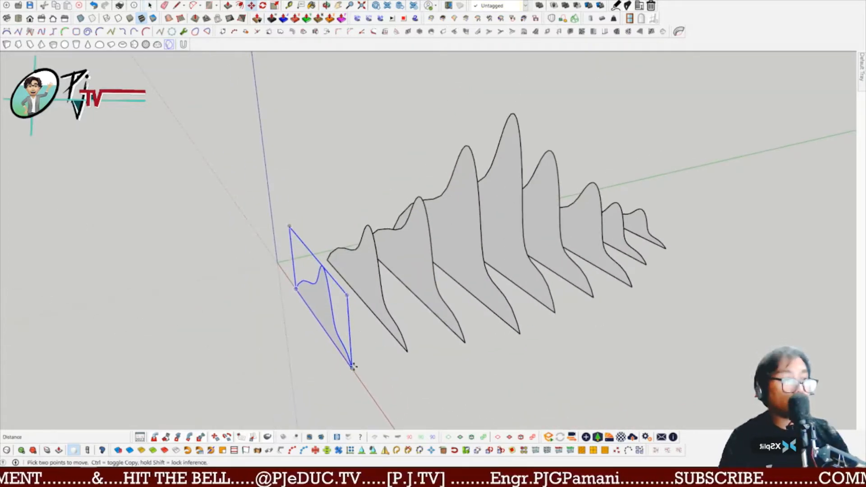
left_click(350, 367)
key("ctrl")
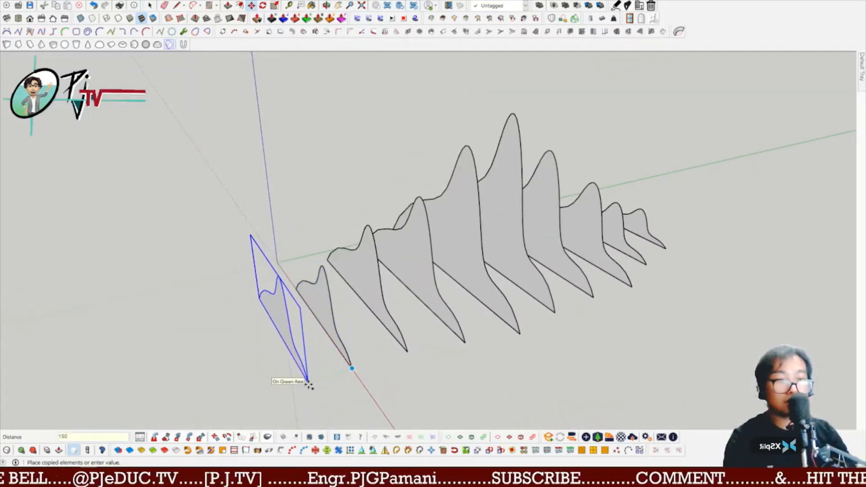
middle_click_drag(304, 392, 444, 308)
Step: Scale the new front profile to about 0.74 of its height and narrow it along the red axis from both sides
key("space")
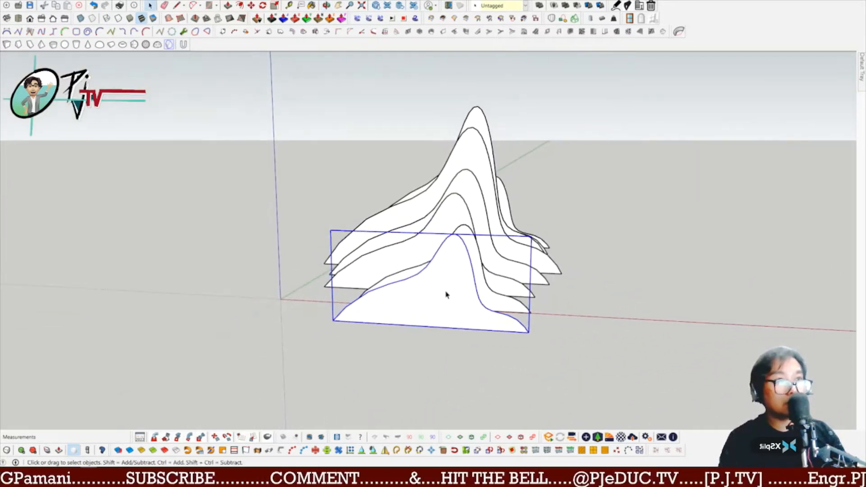
key("s")
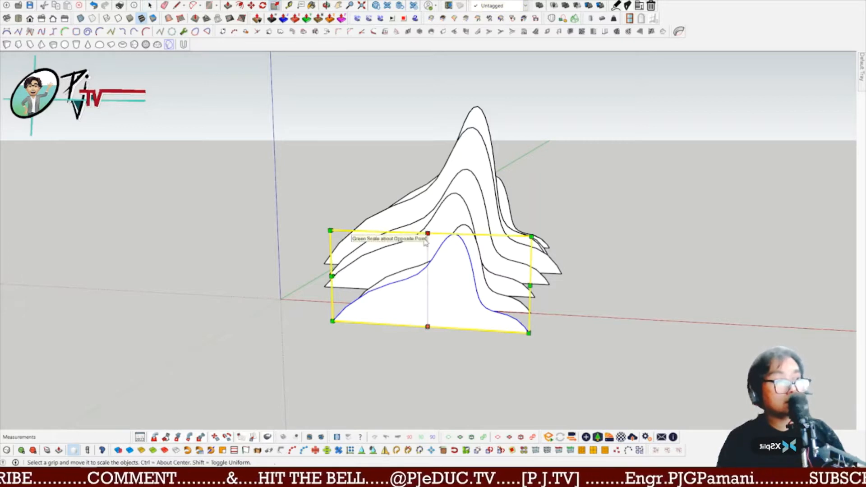
left_click_drag(427, 232, 427, 258)
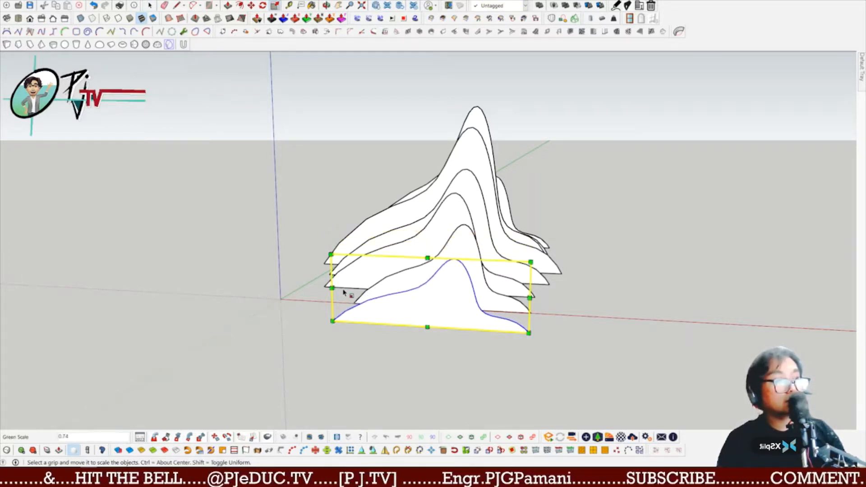
left_click_drag(342, 285, 356, 287)
left_click_drag(530, 297, 521, 299)
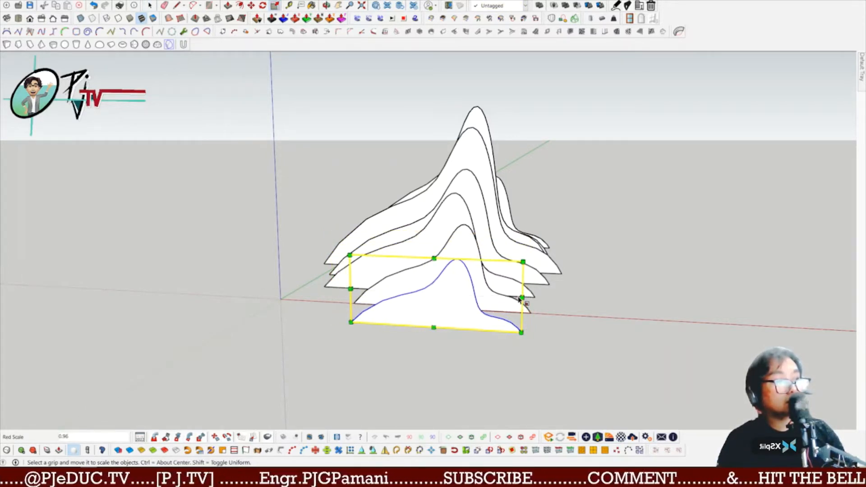
middle_click_drag(549, 325, 550, 358)
middle_click_drag(584, 314, 575, 288)
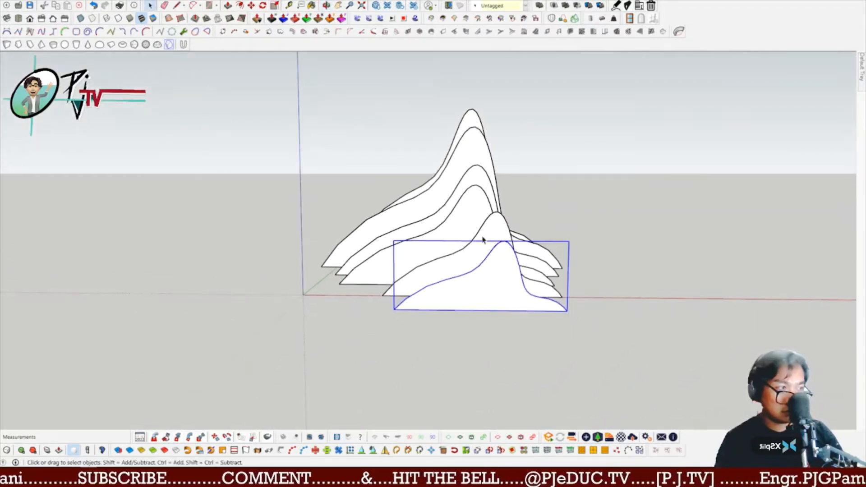
Step: Scale the profile just behind the front one to about 0.81 of its width along the red axis
left_click(536, 261)
key("s")
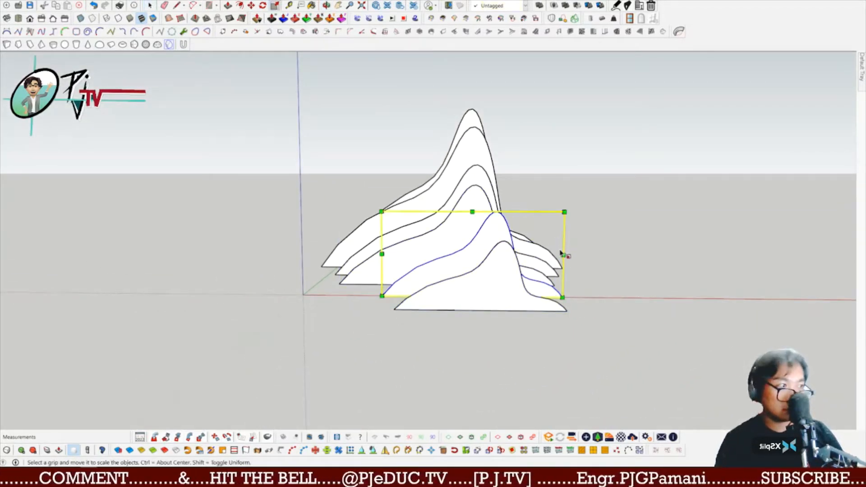
left_click_drag(562, 253, 527, 247)
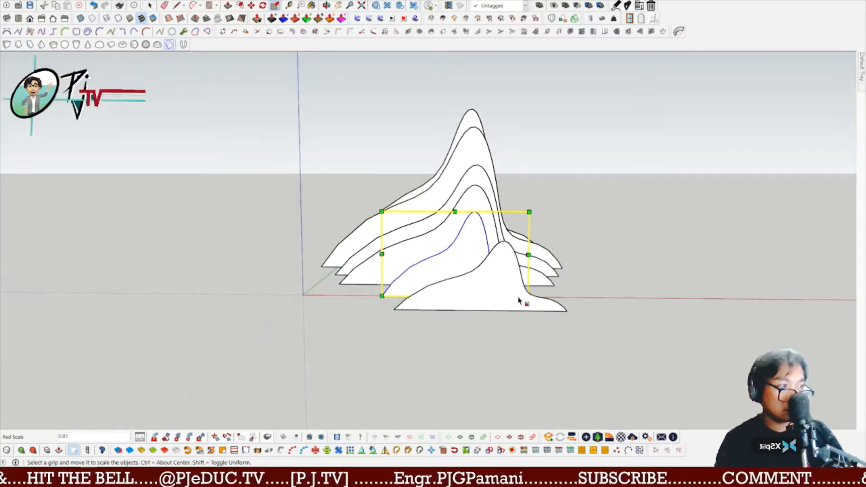
Step: Narrow the front profile along the red axis so that its peak lines up with the profiles behind
key("space")
left_click(558, 287)
key("s")
left_click_drag(566, 276, 517, 271)
key("space")
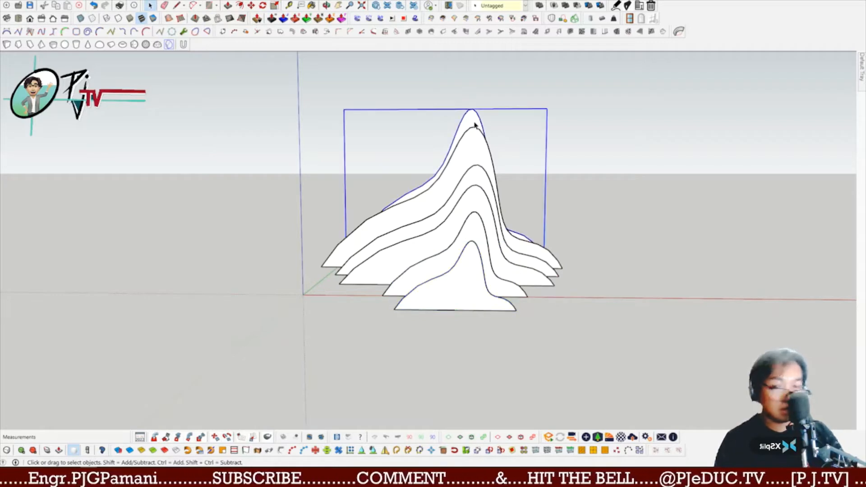
Step: Scale the tallest profile to about 1.11 of its height and widen it along the red axis on both sides
left_click(477, 127)
key("s")
left_click_drag(545, 185, 567, 185)
left_click_drag(456, 109, 456, 92)
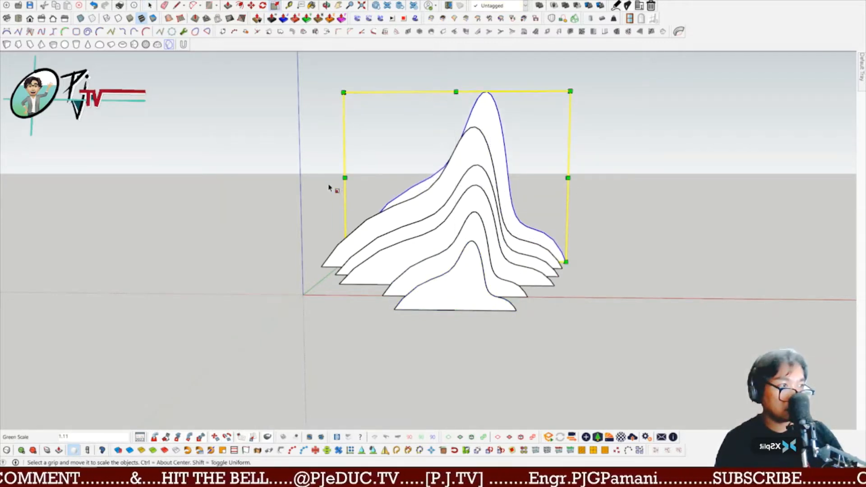
left_click_drag(344, 178, 326, 176)
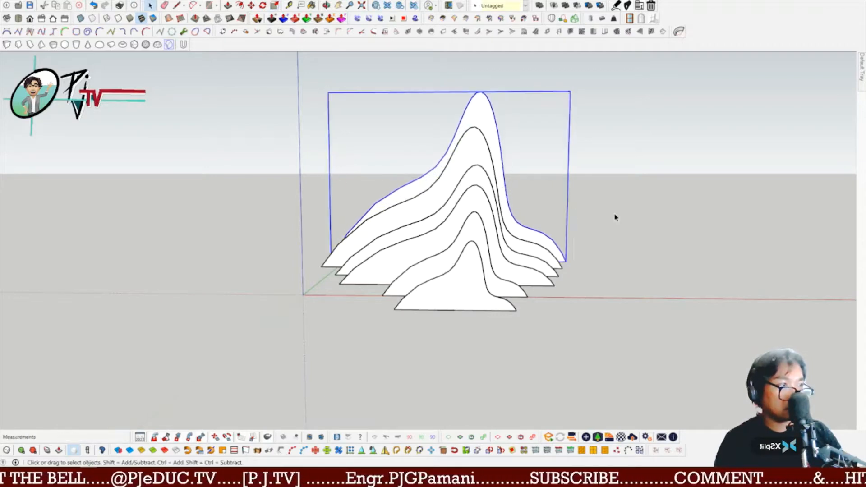
Step: Widen the second profile behind the tallest one along the red axis so that its peak lines up with the others
middle_click_drag(615, 216, 357, 267)
left_click(414, 183)
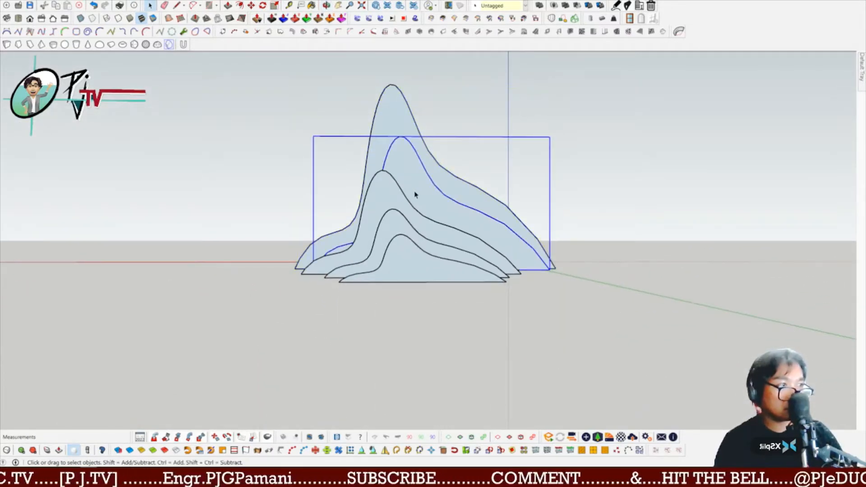
left_click(391, 196)
key("s")
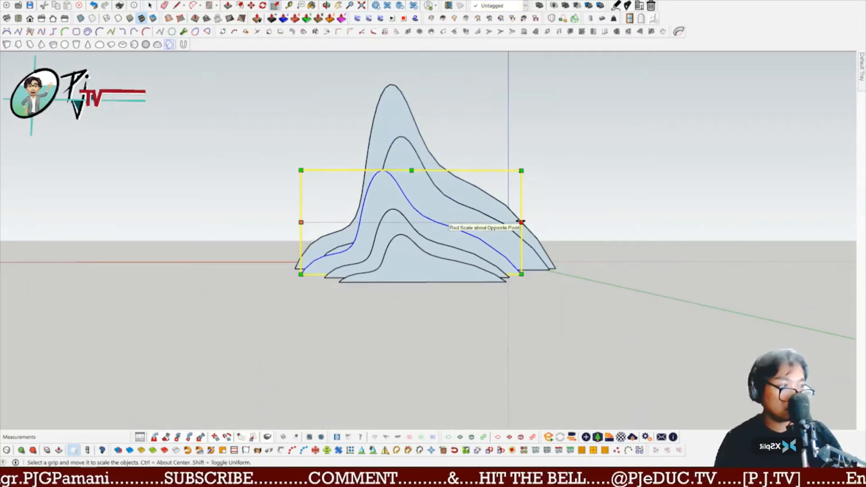
left_click_drag(521, 222, 540, 222)
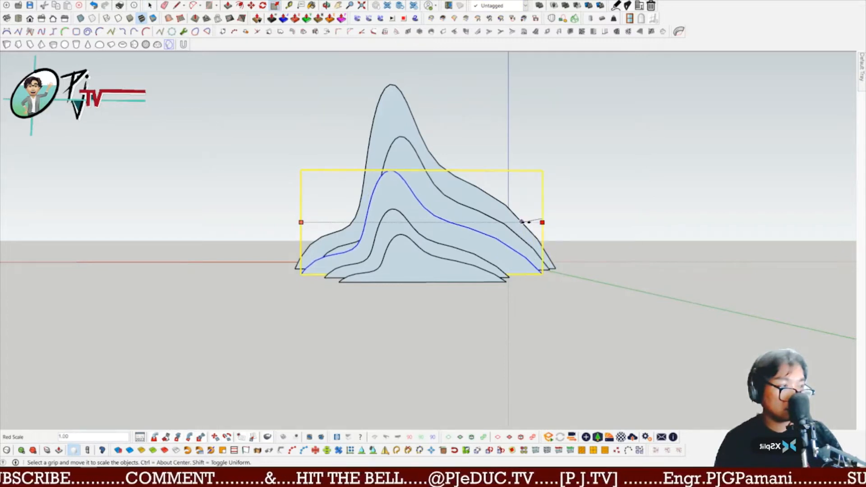
key("space")
Step: Widen the profile directly behind the tallest one along the red axis so that its peak lines up with the tallest
left_click(385, 160)
key("s")
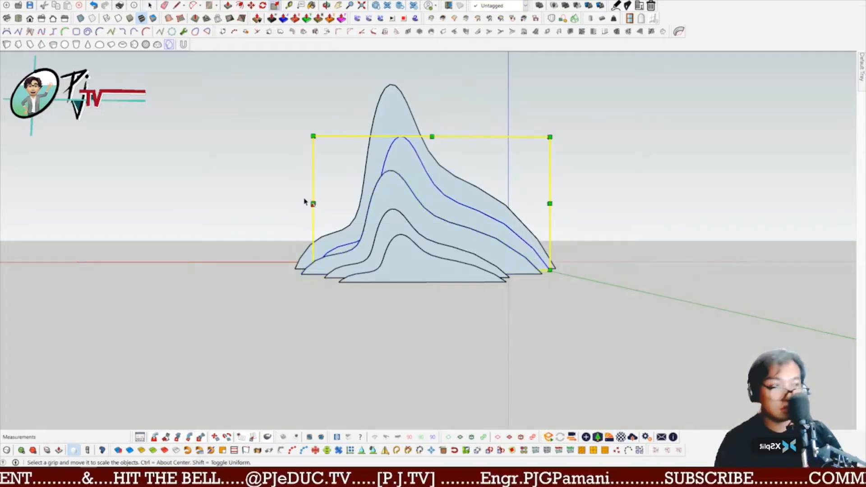
left_click_drag(312, 202, 294, 201)
key("space")
Step: Select all the hill profiles and explode them into loose faces and edges
left_click(397, 212)
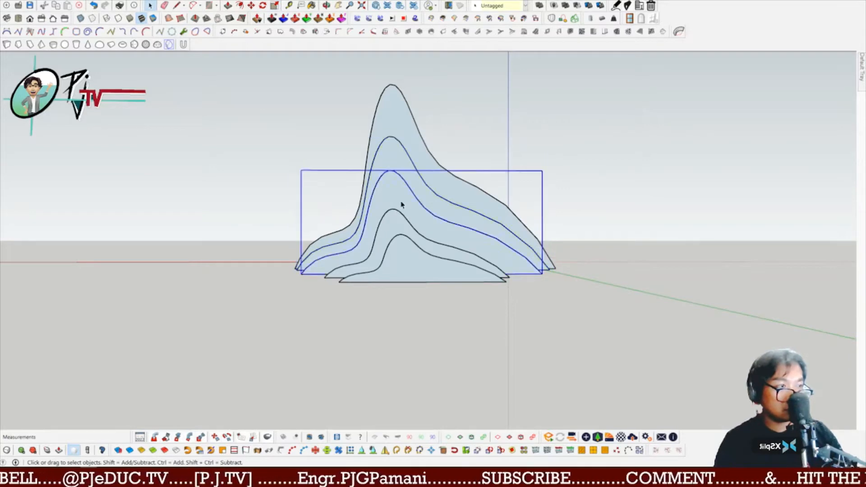
left_click(398, 224)
left_click(406, 264)
middle_click_drag(662, 248, 646, 278)
left_click_drag(330, 139, 324, 141)
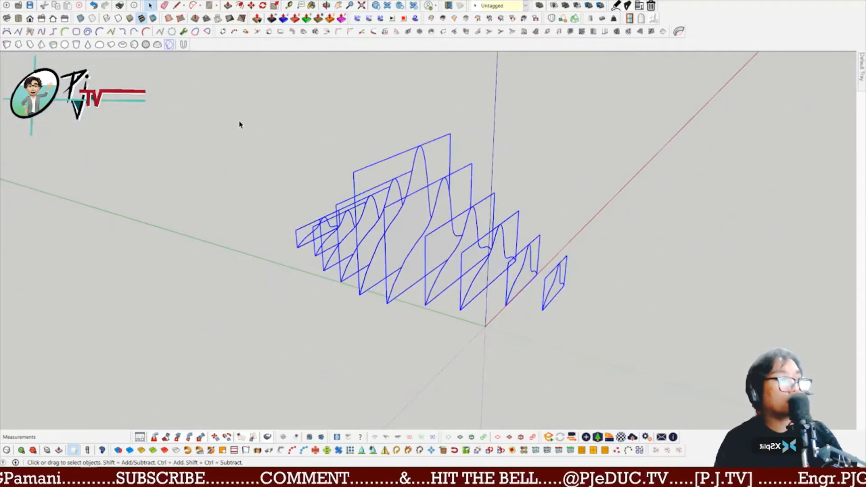
left_click_drag(243, 120, 678, 361)
right_click(408, 216)
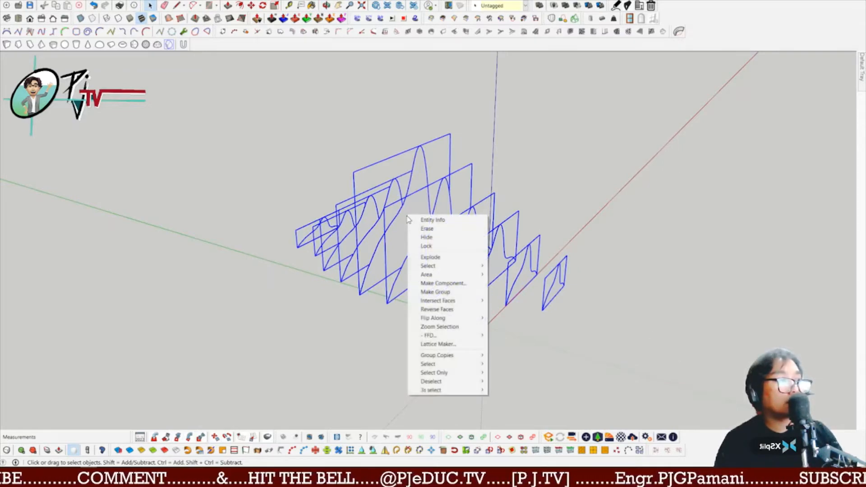
left_click(431, 257)
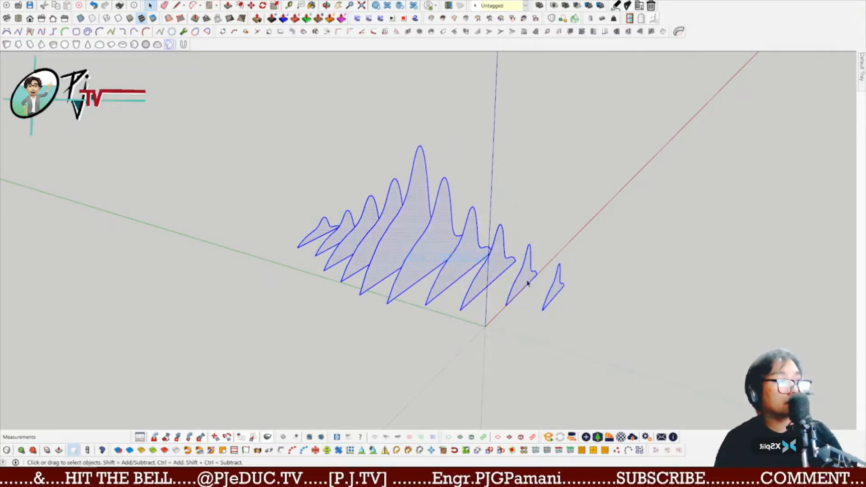
Step: Create a Curviloft Loft by Spline preview through all the exploded profiles
middle_click_drag(437, 262, 704, 234)
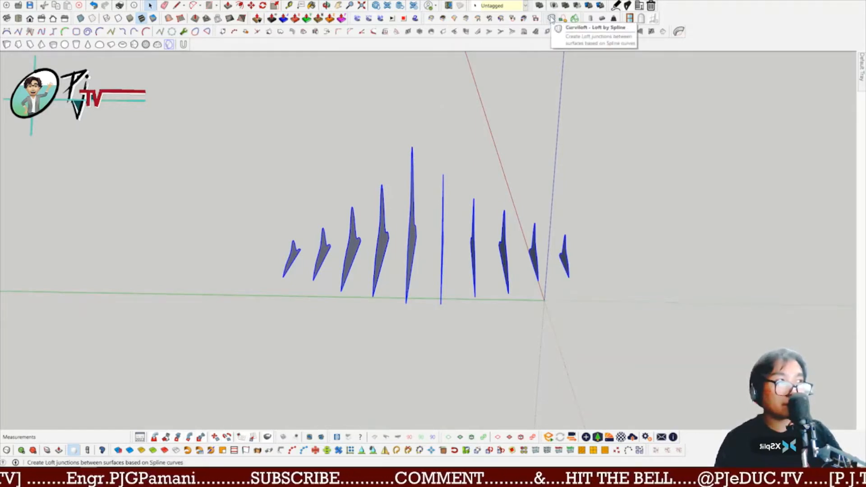
mouse_move(551, 19)
left_mouse_down()
mouse_move(516, 81)
mouse_move(540, 26)
left_mouse_up()
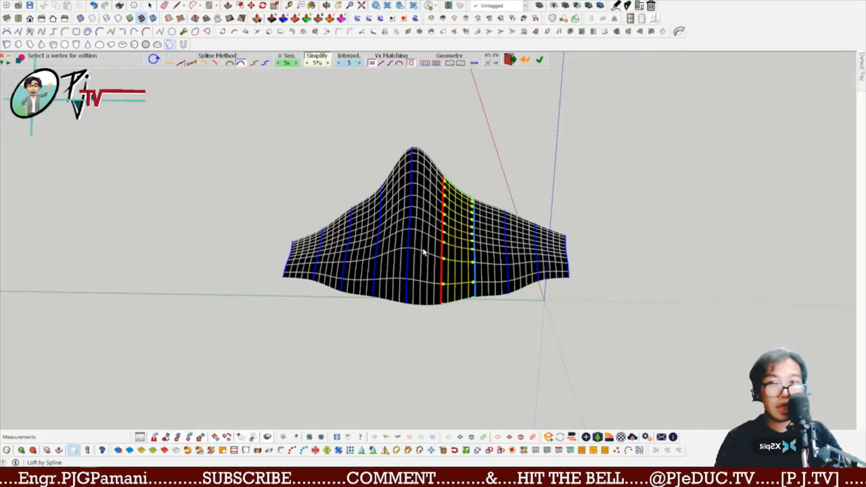
scroll(423, 252, "up", 4)
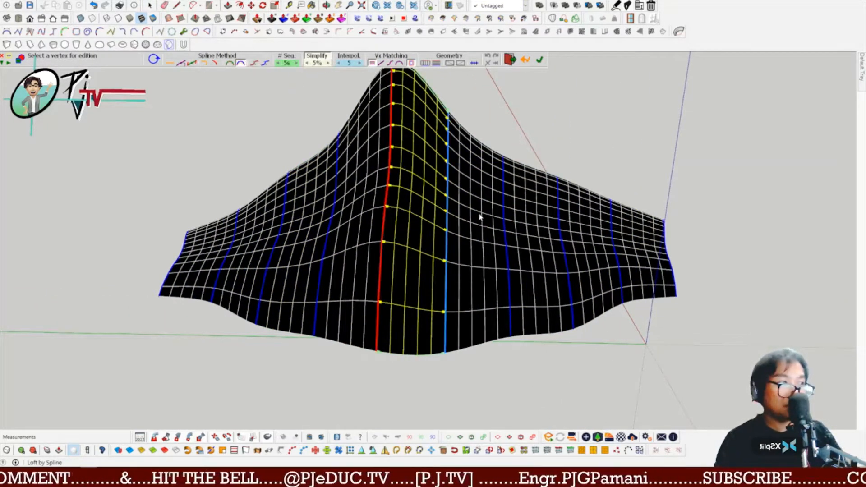
middle_click_drag(684, 261, 655, 268)
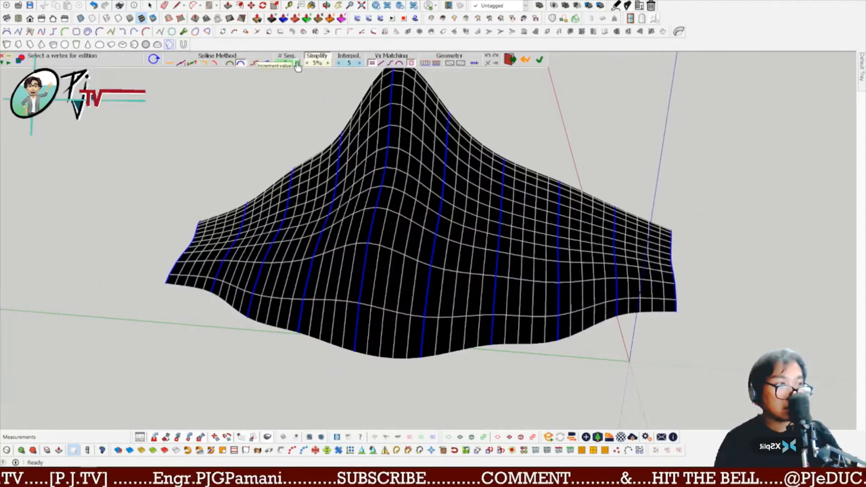
Step: Set the loft's segment count to 10s
middle_click_drag(347, 92, 361, 64)
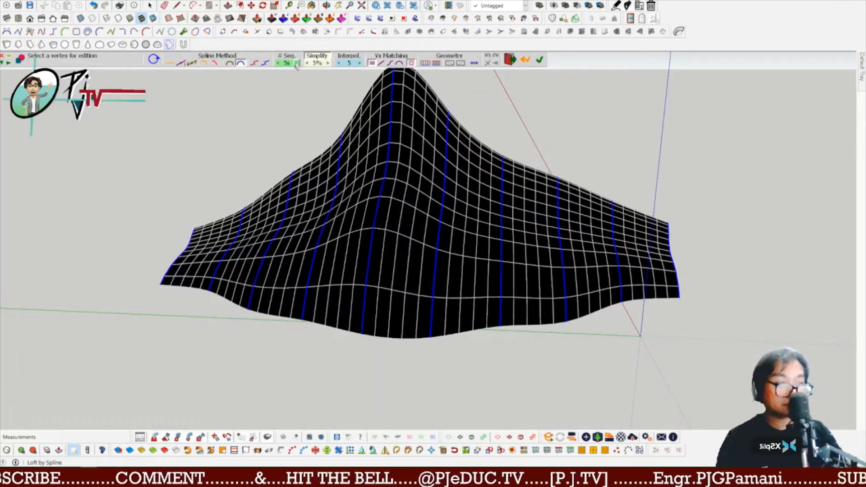
left_click(297, 64)
left_click(296, 63)
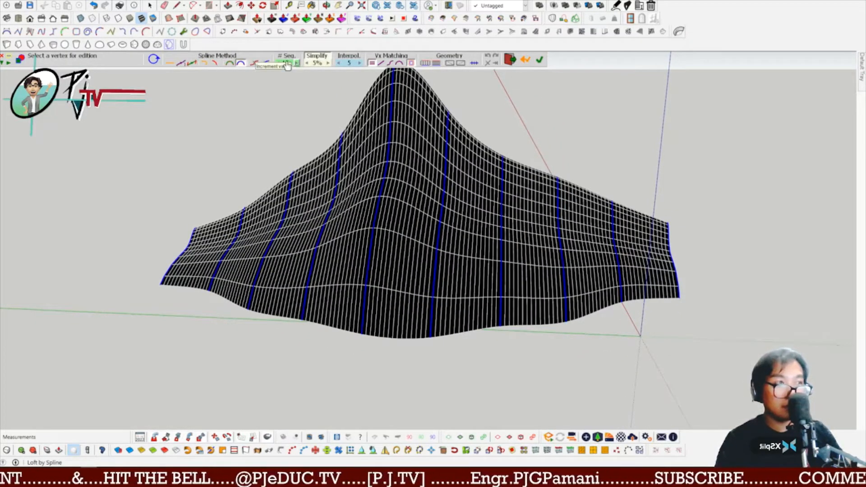
left_click(523, 188)
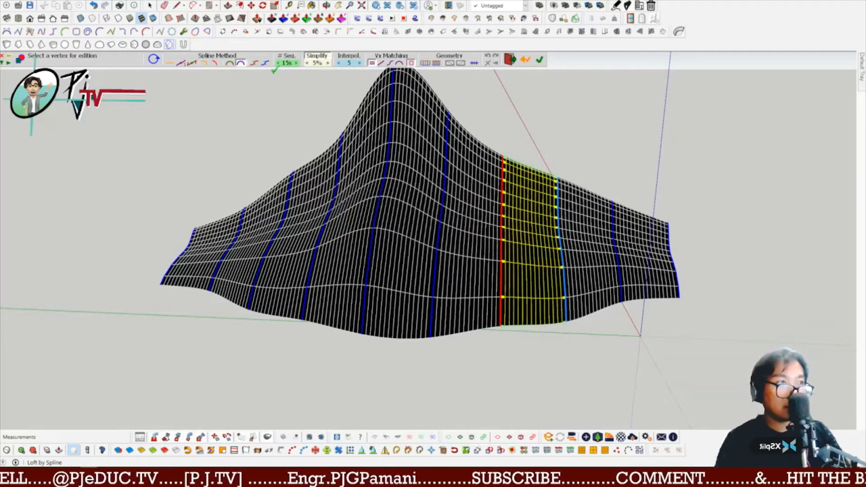
left_click(277, 64)
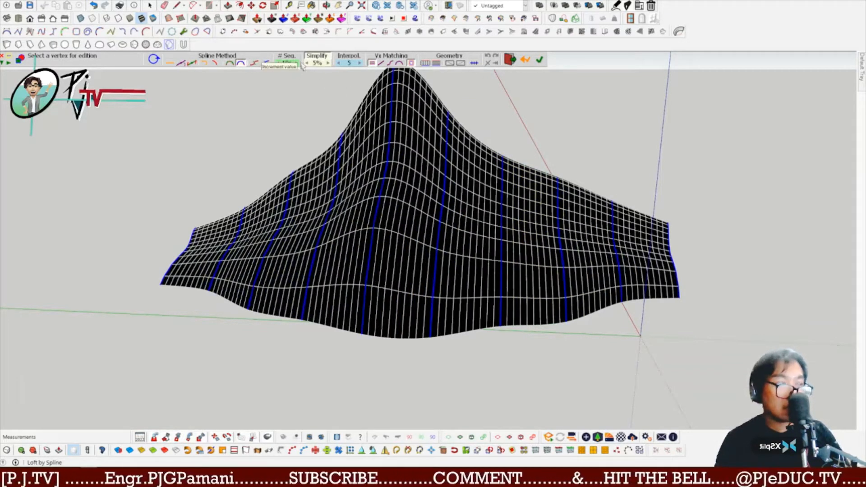
key("Escape")
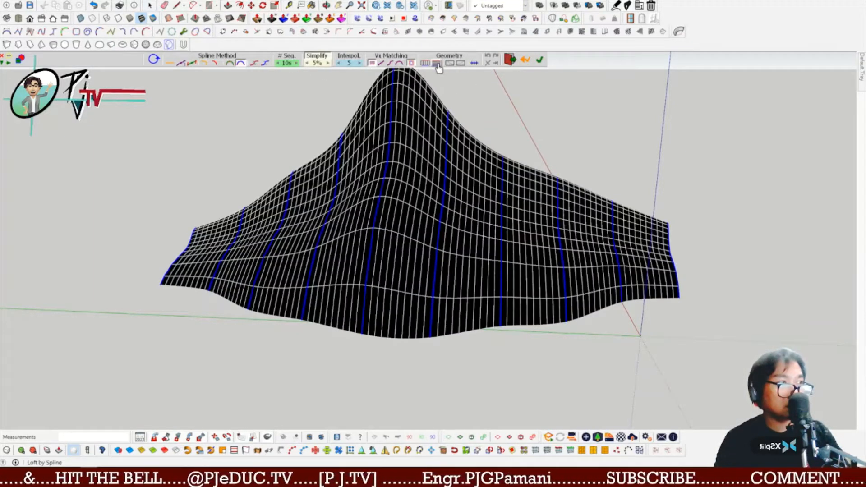
Step: Try the loft's geometry options, restore the surface mesh and generate the loft
left_click(437, 64)
left_click(461, 63)
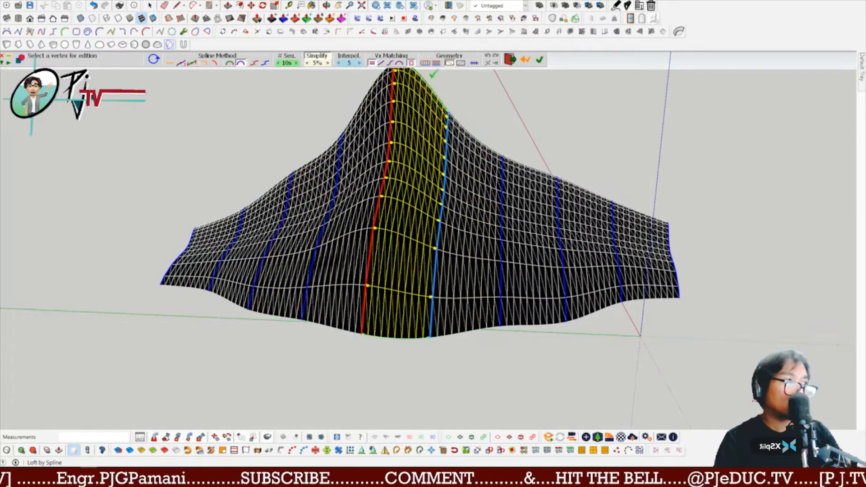
left_click(426, 63)
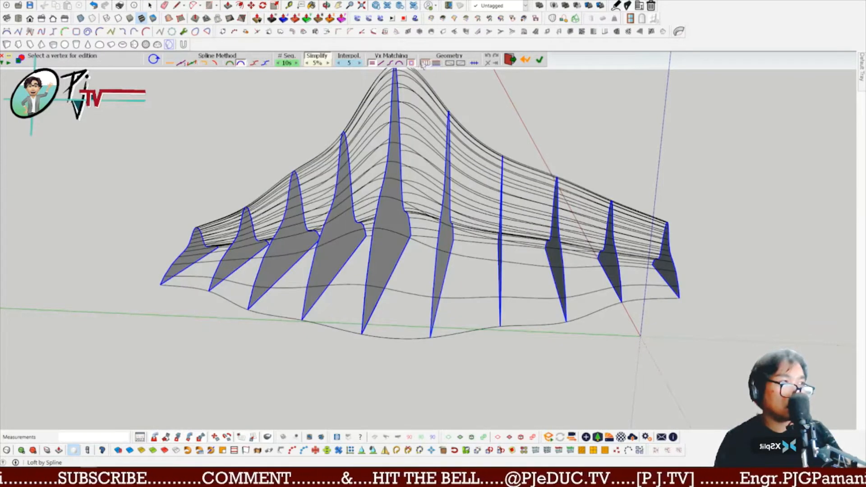
left_click(424, 63)
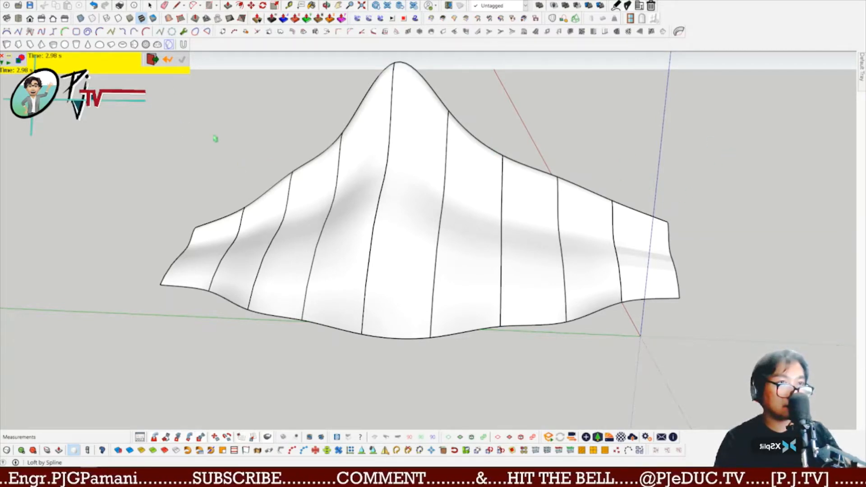
middle_click_drag(620, 139, 253, 256)
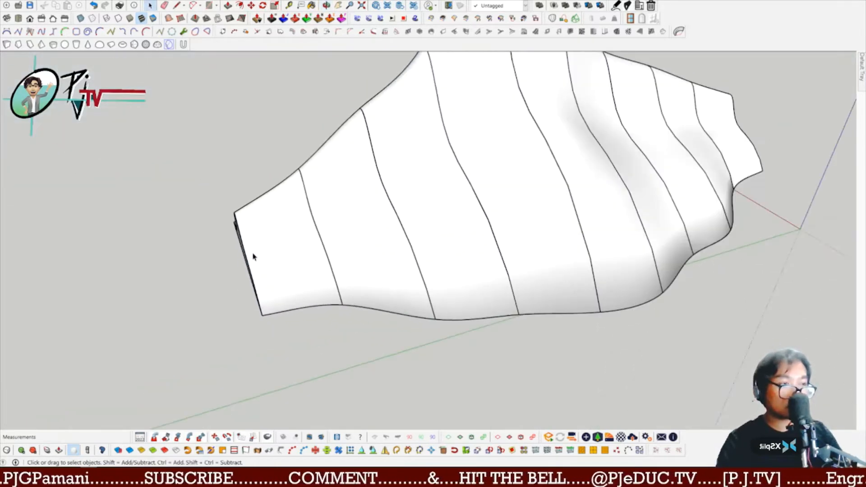
middle_click_drag(75, 282, 683, 187)
scroll(685, 208, "down", 2)
left_click_drag(753, 174, 241, 288)
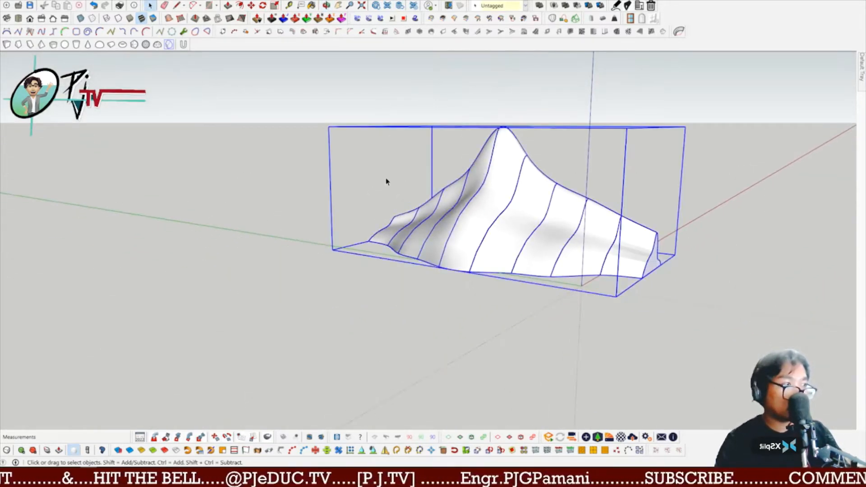
scroll(487, 219, "down", 1)
middle_click_drag(488, 219, 213, 323)
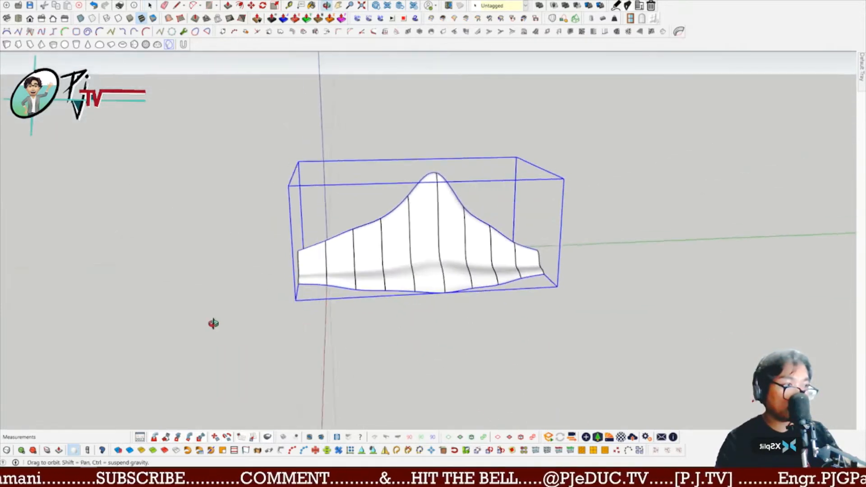
key("m")
left_click(292, 296)
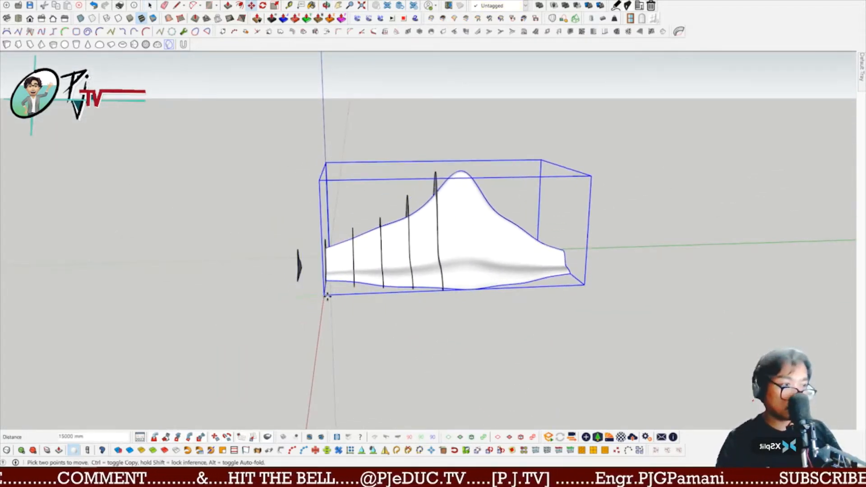
key("Escape")
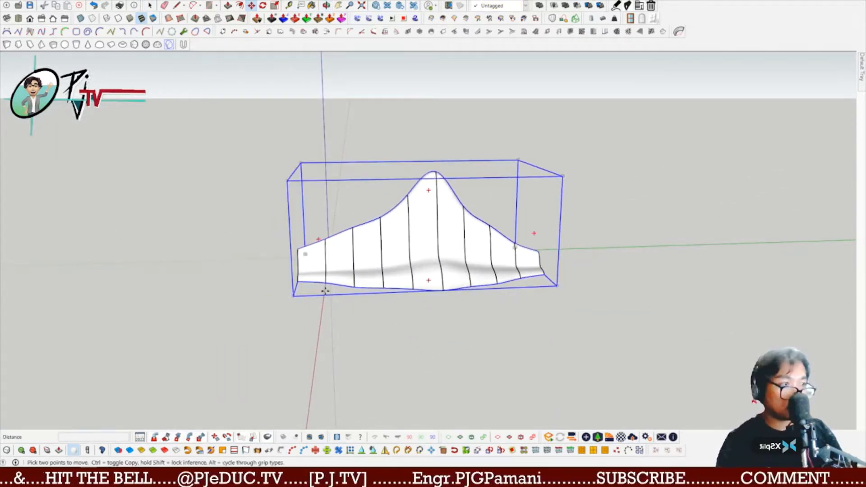
Step: Move the loft together with its profiles along the green axis until the front end sits on the red axis
key("space")
key("m")
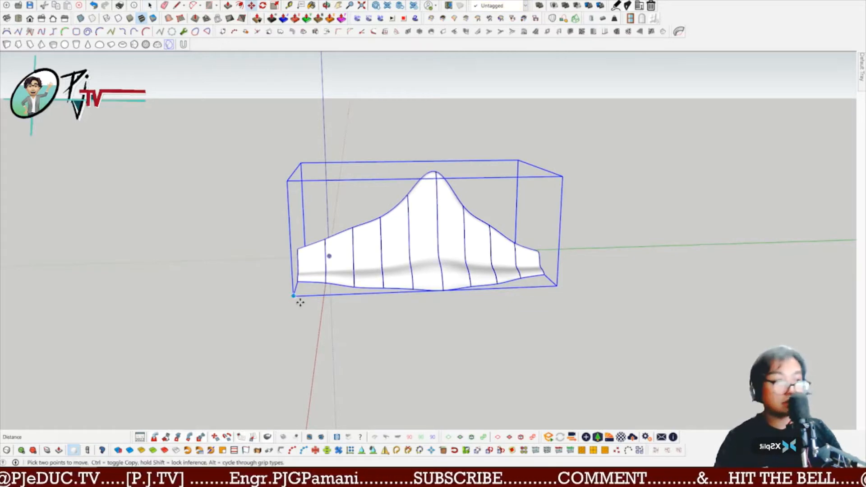
left_click(293, 296)
left_click(323, 295)
key("space")
Step: Draw a vertical rectangle about 96,800 by 79,500 mm along the red axis, enclosing the loft's front profile
middle_click_drag(317, 302, 663, 266)
key("r")
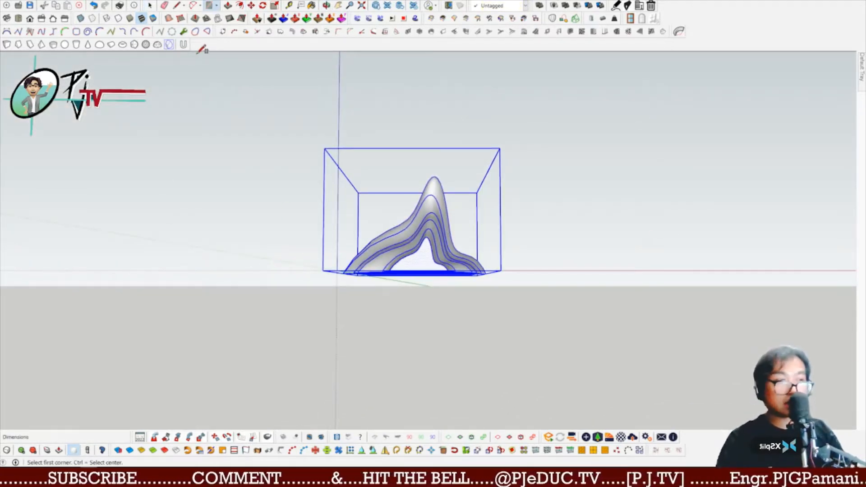
middle_click_drag(344, 265, 381, 290)
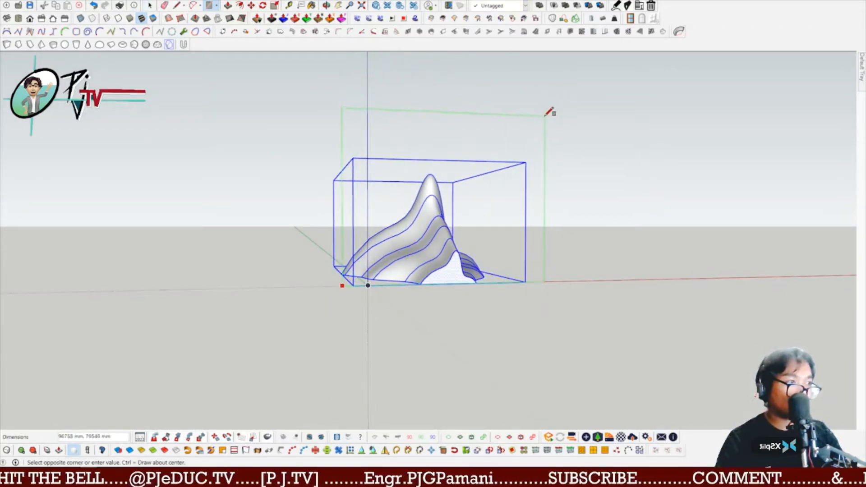
left_click(549, 113)
key("space")
middle_click_drag(581, 139, 367, 215)
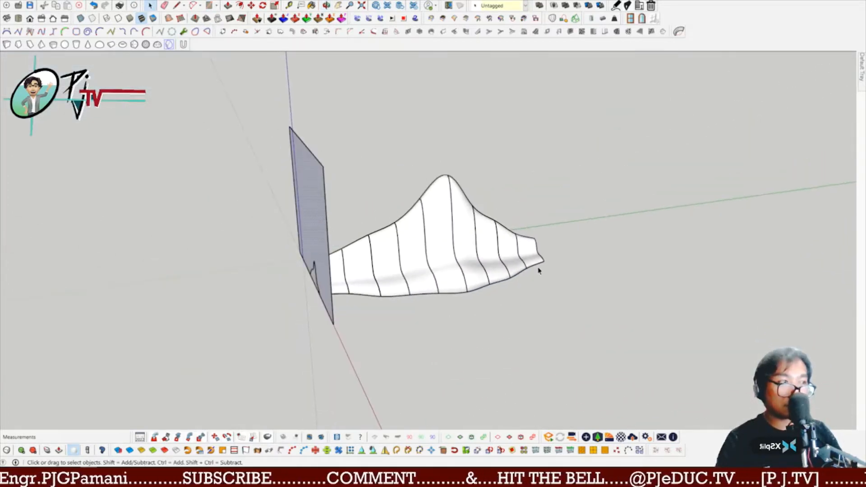
Step: Try to copy the vertical rectangle along the green axis to beyond the back end of the loft
middle_click_drag(396, 269, 338, 228)
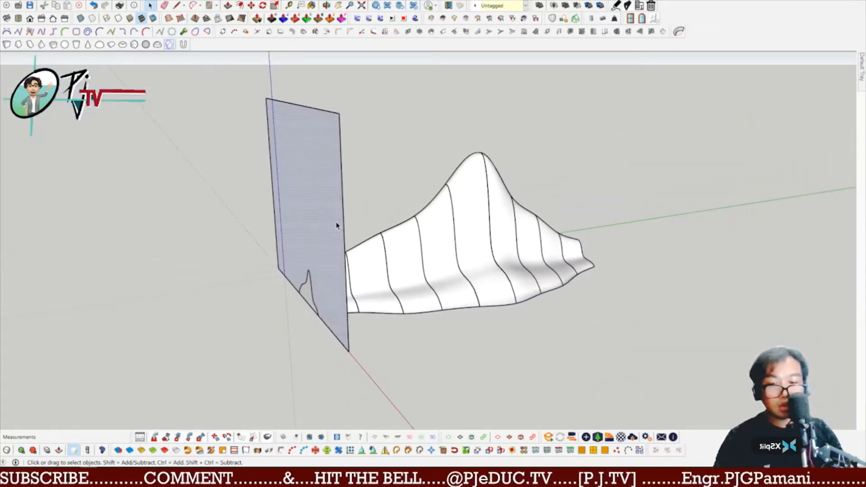
key("m")
middle_click_drag(404, 351, 353, 338)
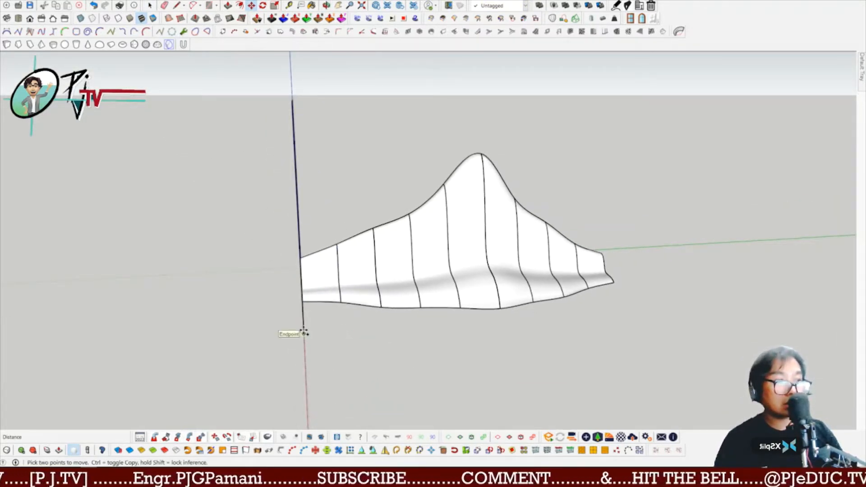
left_click(303, 333)
key("ctrl")
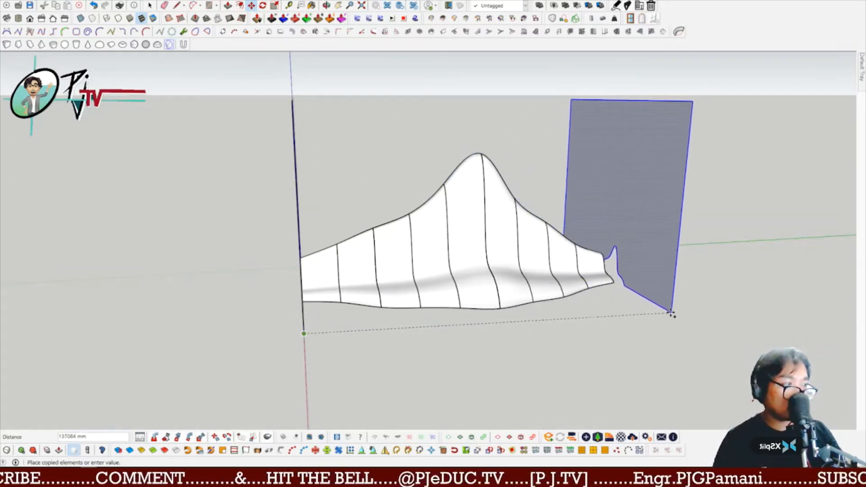
middle_click_drag(673, 313, 753, 298)
key("space")
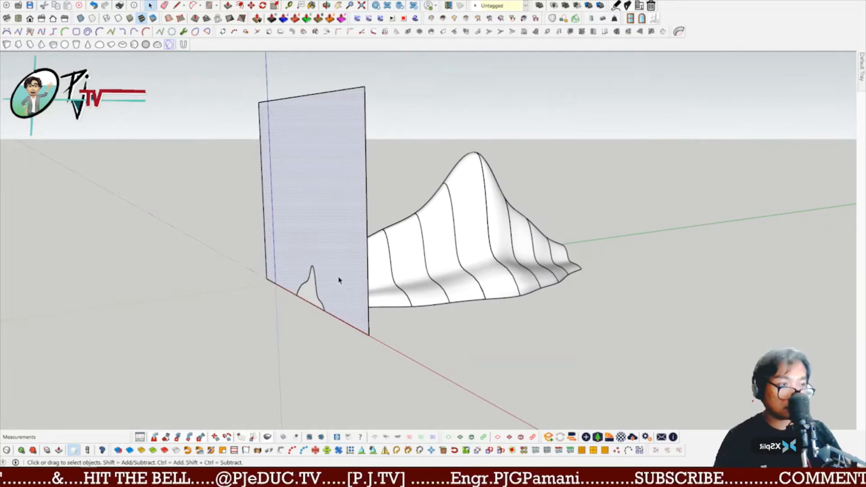
Step: Undo the vertical rectangle drawn at the loft's front end
middle_click_drag(351, 256, 341, 283)
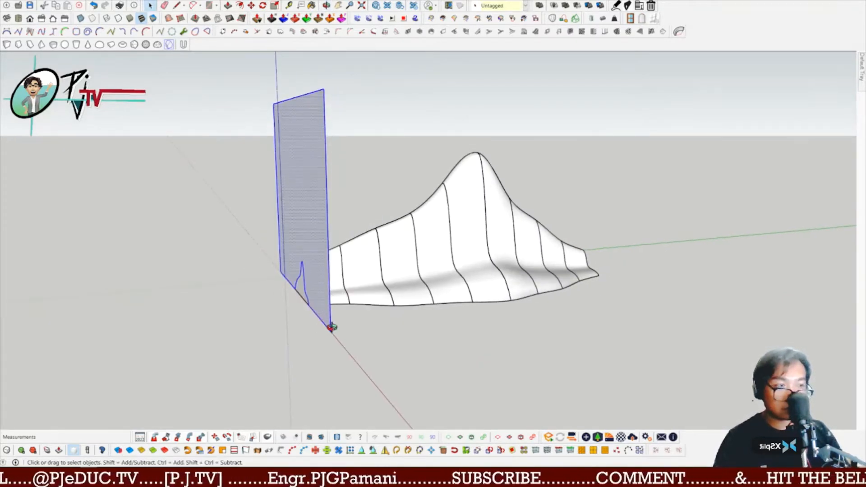
left_click(379, 332)
middle_click_drag(322, 335, 341, 329)
key("ctrl+z")
middle_click_drag(373, 277, 456, 270)
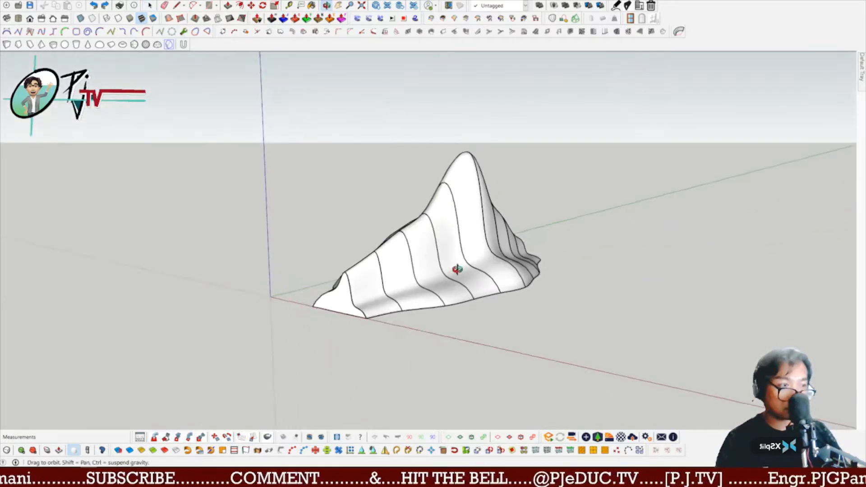
Step: Delete the flat face closing the front profile of the loft
middle_click_drag(335, 295, 308, 300)
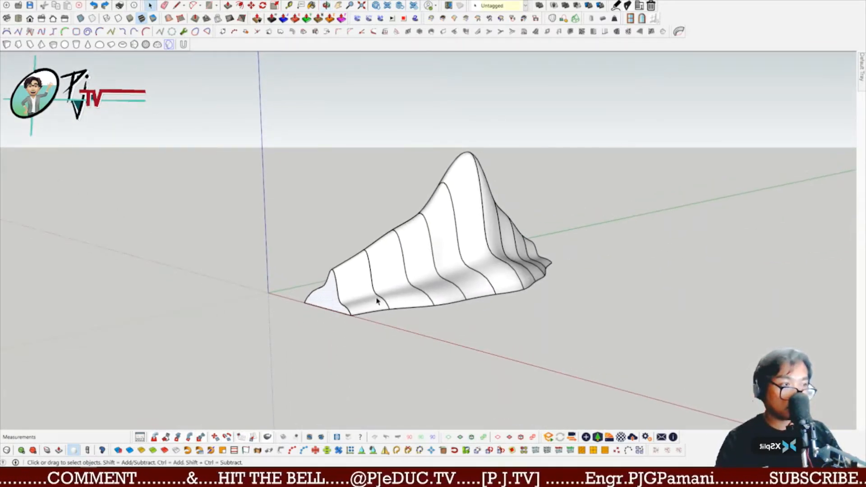
left_click(348, 294)
left_click(329, 296)
left_click(384, 333)
left_click(329, 303)
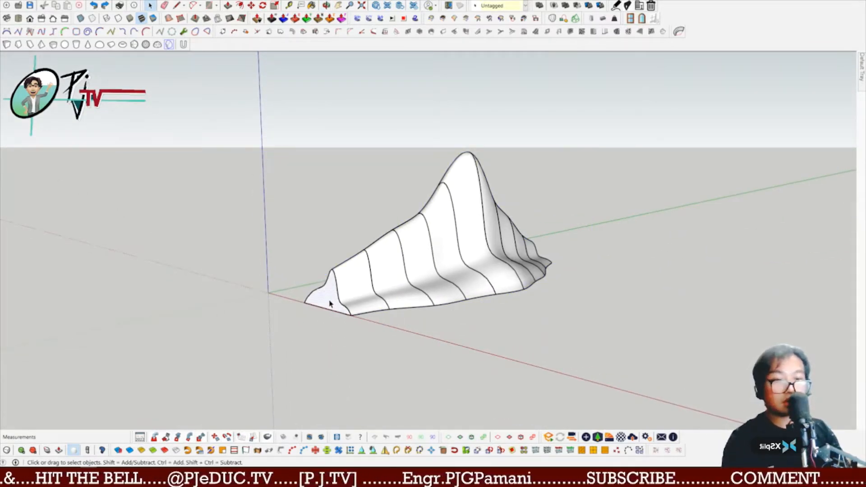
key("Delete")
Step: Draw a large vertical rectangle parallel to the red axis in front of the loft, larger than its profiles
middle_click_drag(331, 305, 426, 322)
key("r")
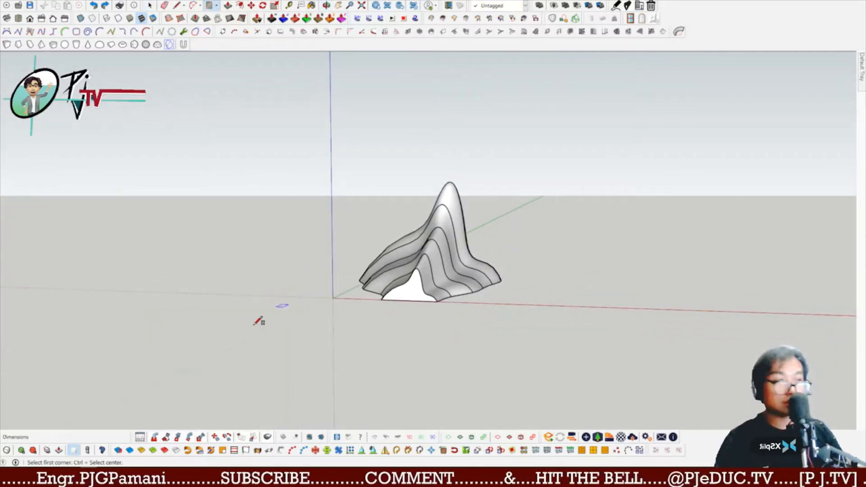
left_click(241, 341)
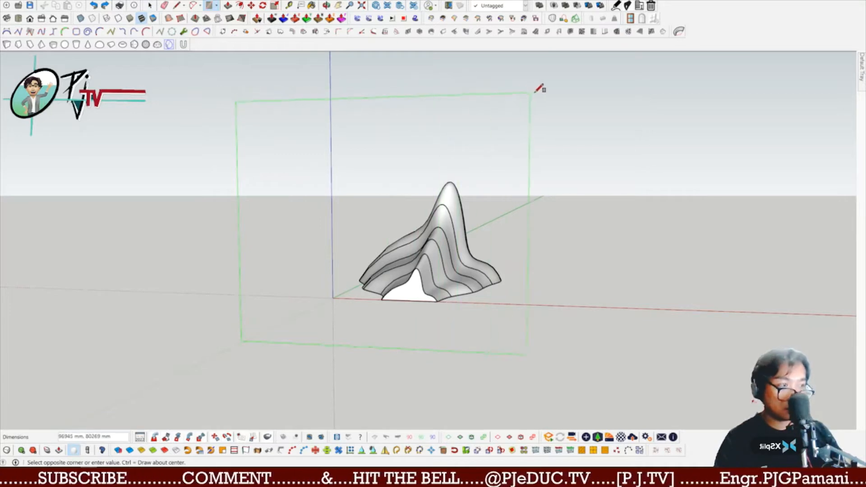
left_click(539, 59)
Step: Move the whole vertical rectangle along the green axis until it lies on the red axis at the loft's front end
middle_click_drag(570, 101, 314, 147)
key("space")
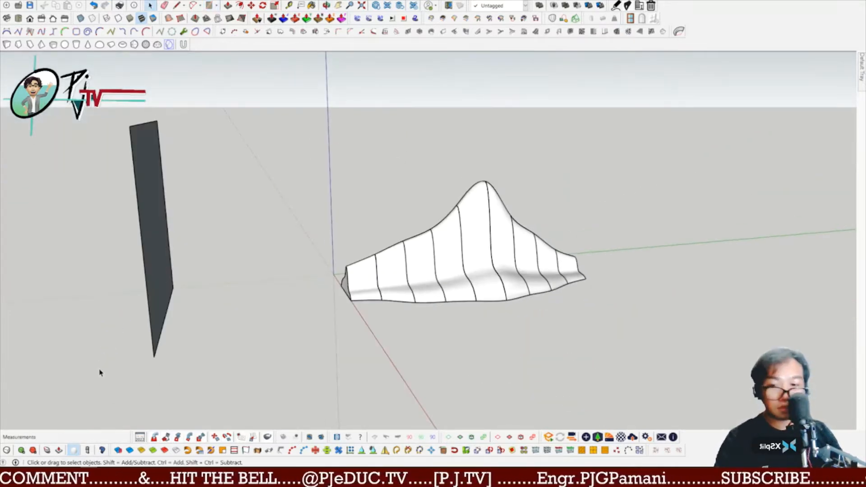
key("m")
key("space")
double_click(165, 273)
key("m")
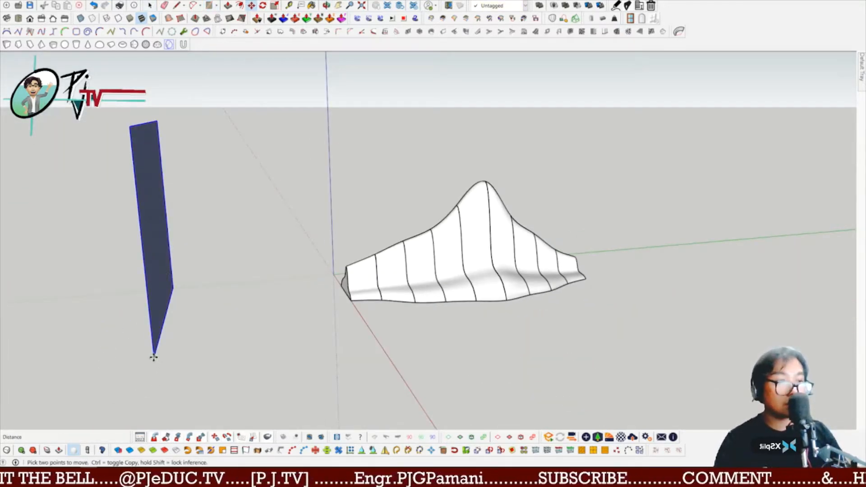
left_click(153, 357)
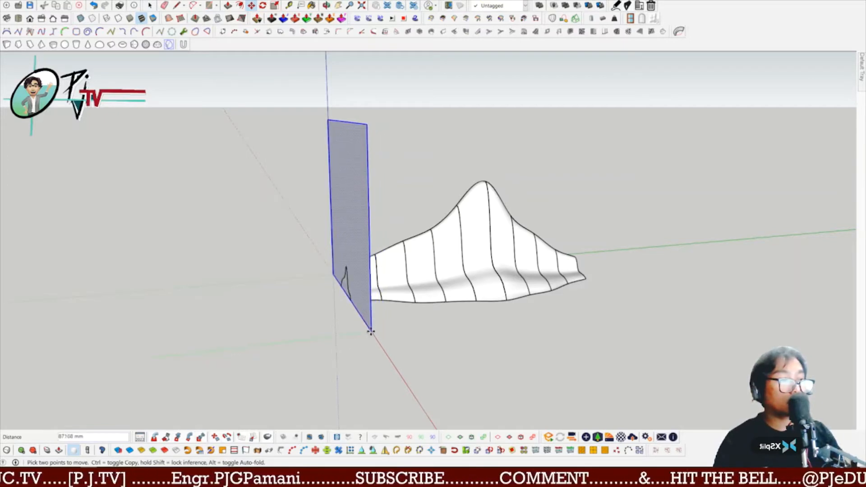
key("Escape")
middle_click_drag(212, 359, 614, 393)
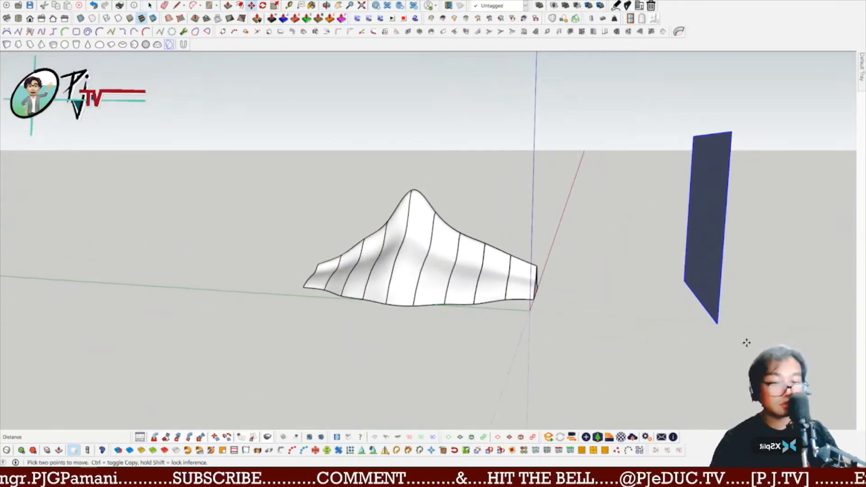
left_click(719, 325)
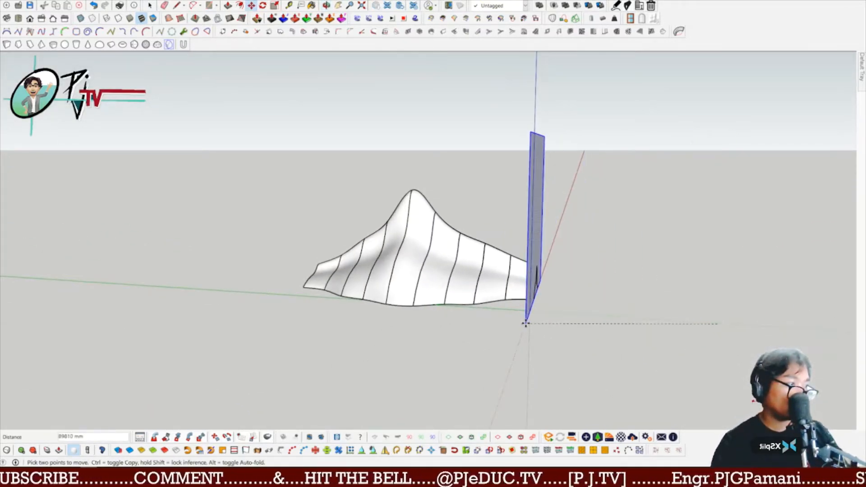
left_click(526, 315)
Step: Move the rectangle 2500 mm along the green axis, away from the loft's front end
middle_click_drag(527, 315, 323, 325)
scroll(338, 307, "up", 4)
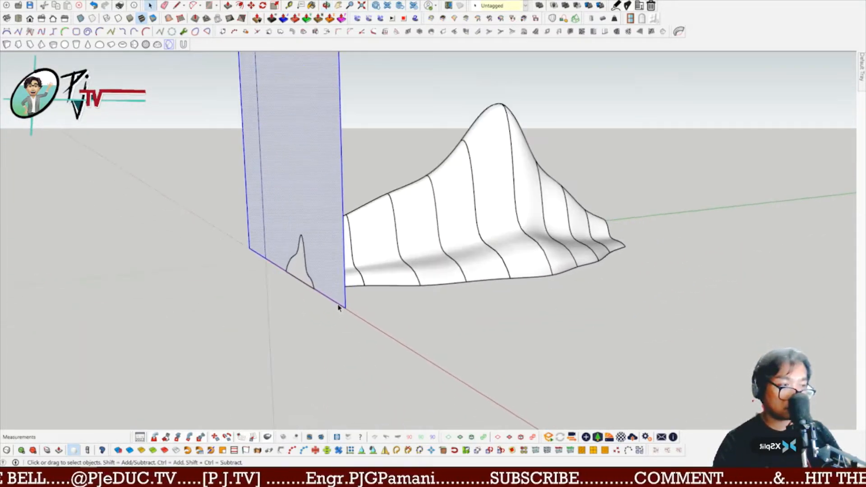
key("m")
middle_click_drag(415, 325, 271, 290)
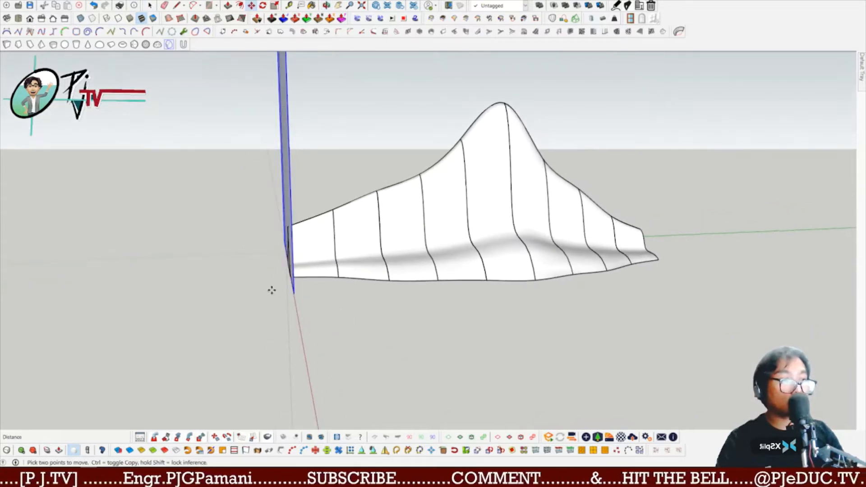
left_click(294, 297)
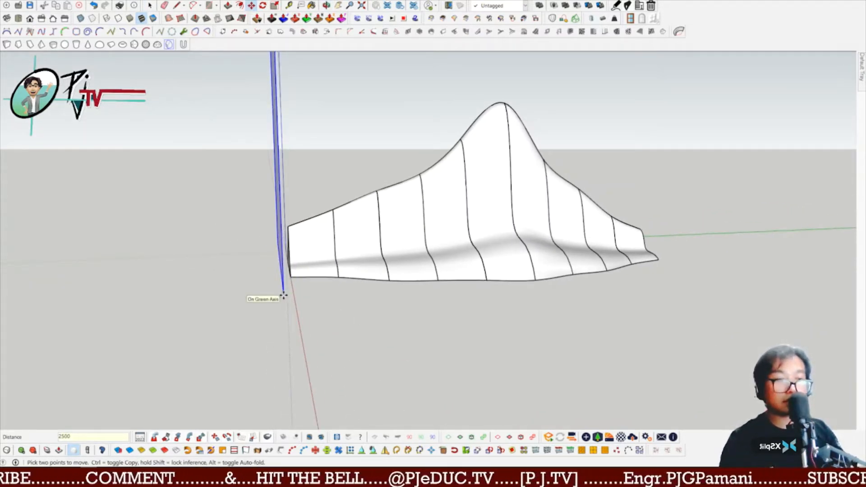
left_click(283, 295)
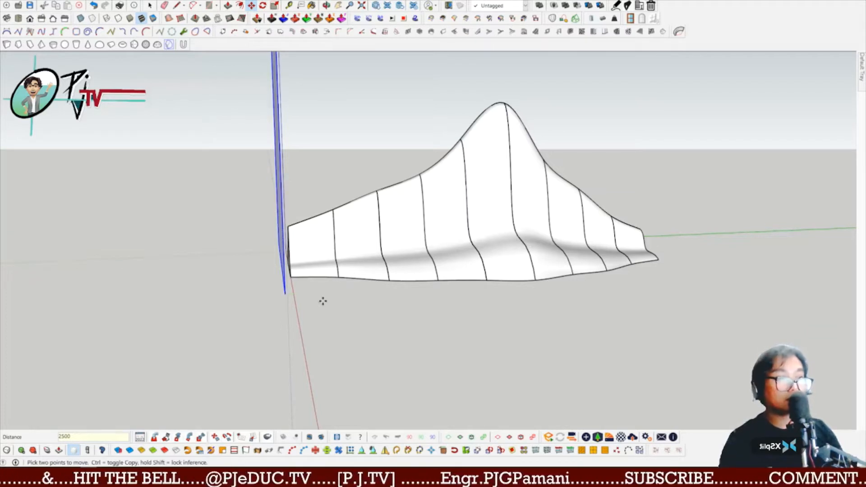
scroll(273, 275, "up", 2)
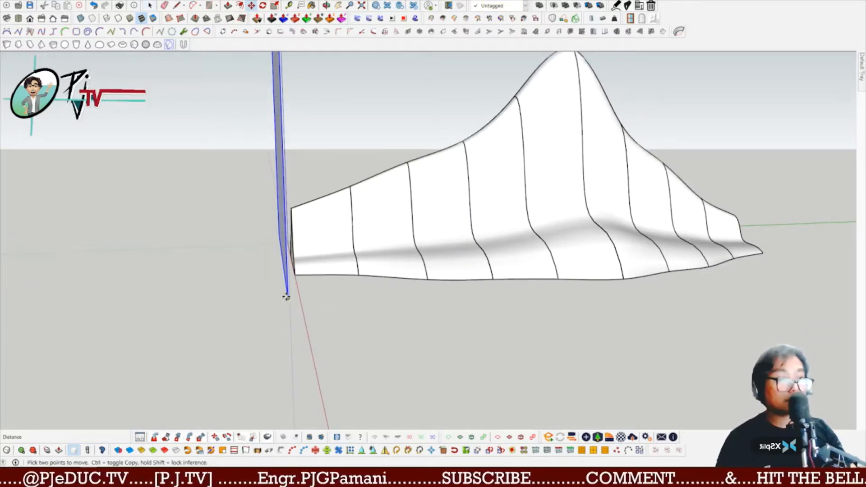
left_click(286, 296)
key("Escape")
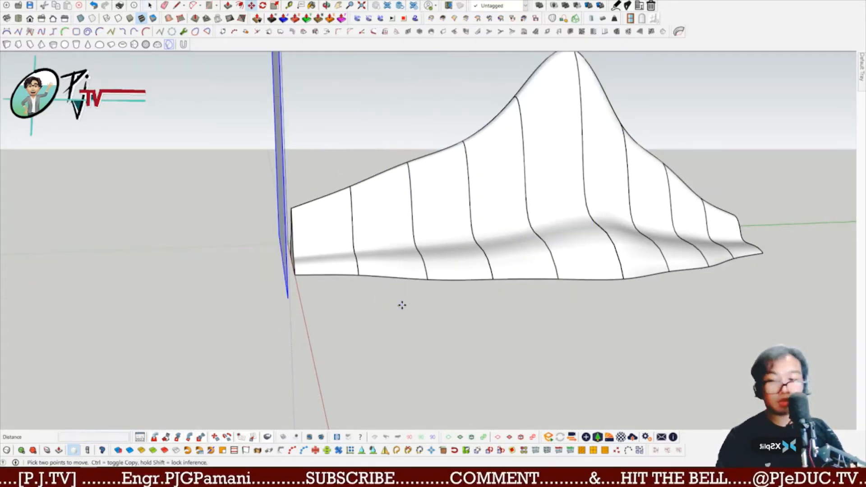
left_click(287, 298)
key("ctrl")
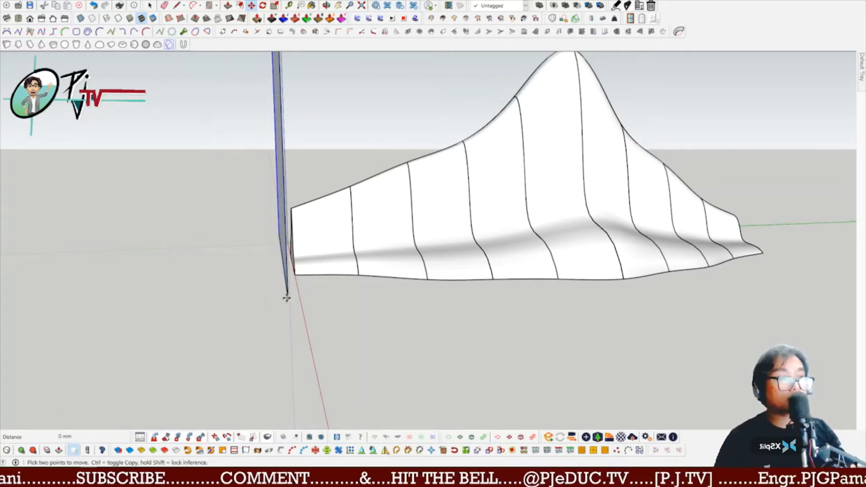
key("space")
Step: Copy the rectangle 2500 mm along the green axis towards the loft and array it as 50 equally spaced copies
middle_click_drag(286, 298, 280, 257)
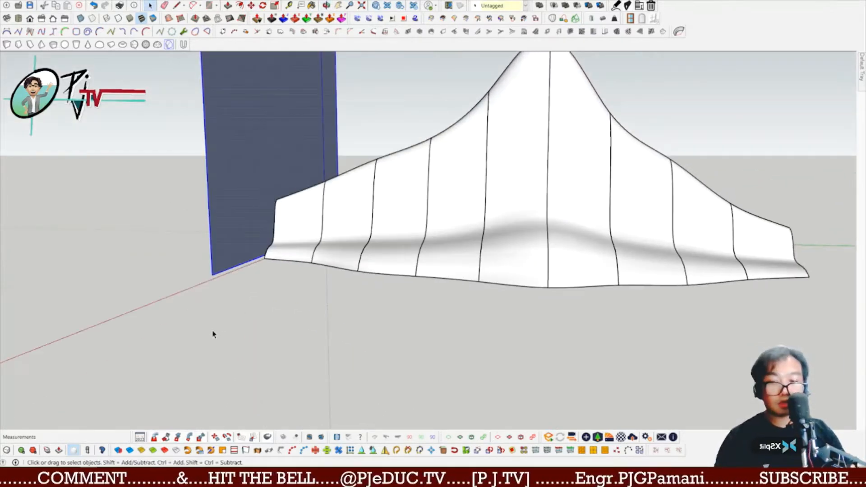
key("m")
middle_click_drag(213, 333, 248, 300)
left_click(233, 282)
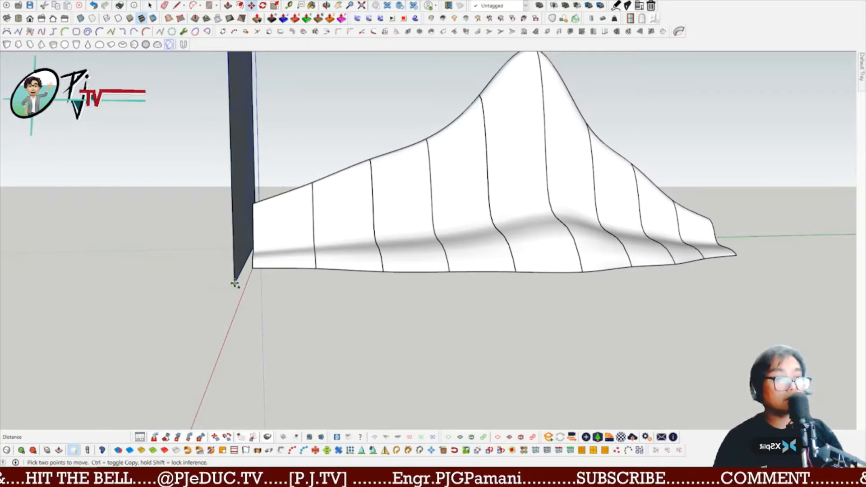
key("ctrl")
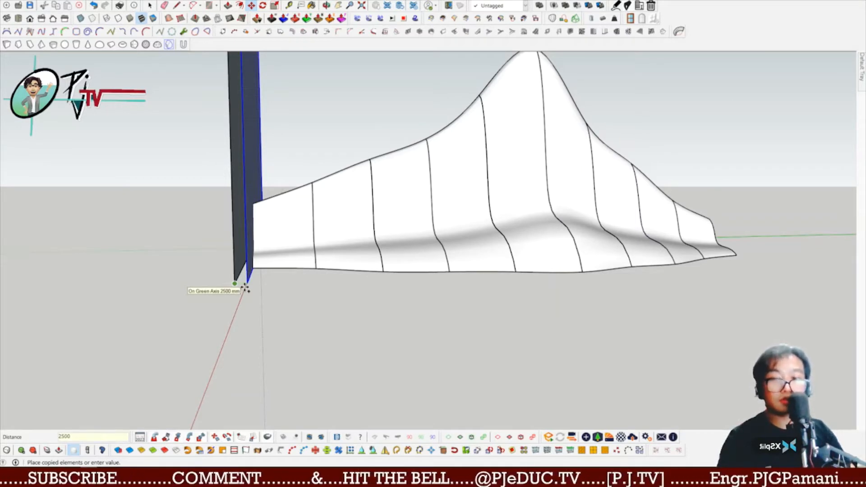
left_click(245, 287)
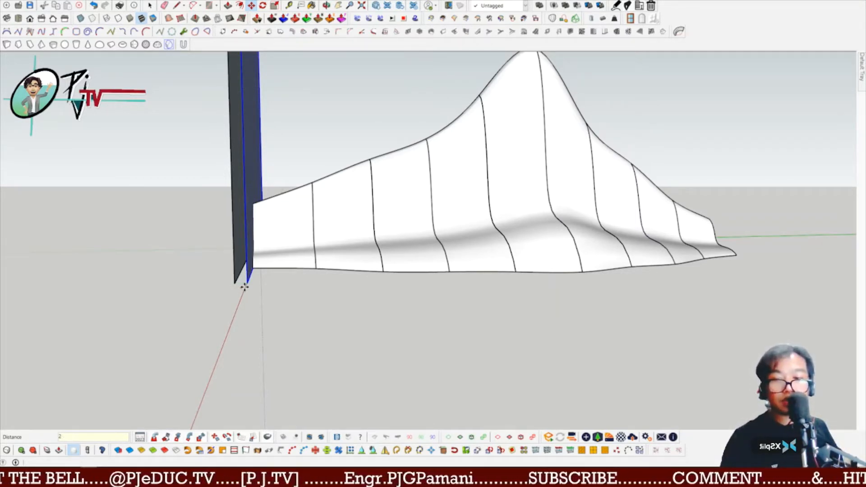
key("Return")
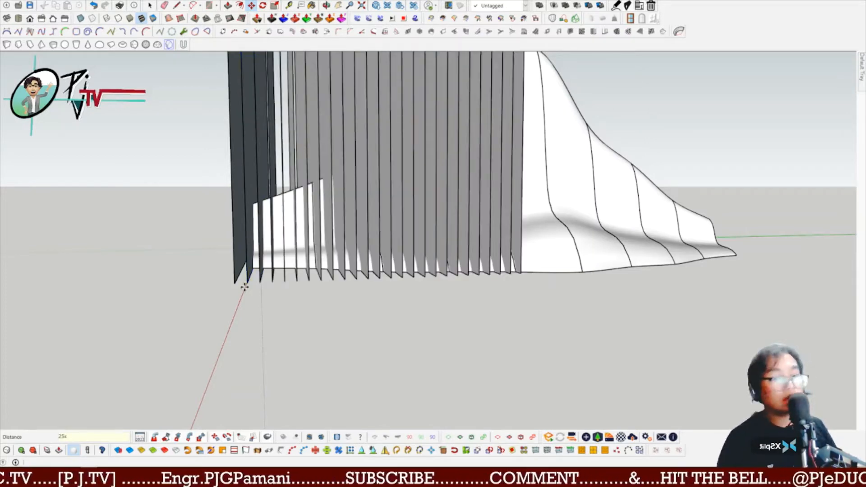
type("50x")
key("Return")
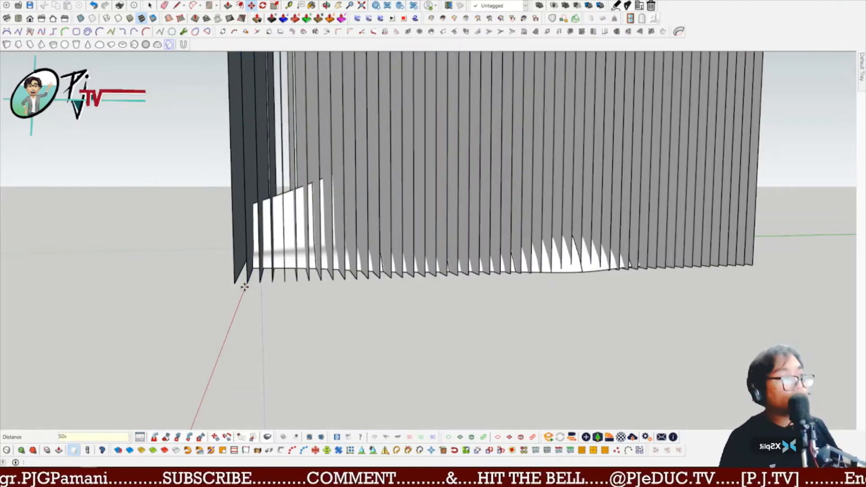
Step: Select all the vertical rectangles of the array together
left_click_drag(479, 296, 685, 270)
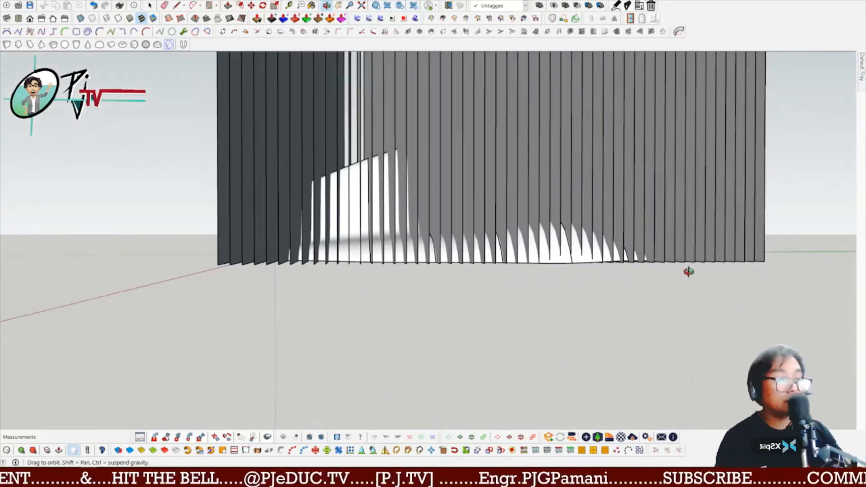
key("m")
middle_click_drag(543, 263, 487, 176)
key("space")
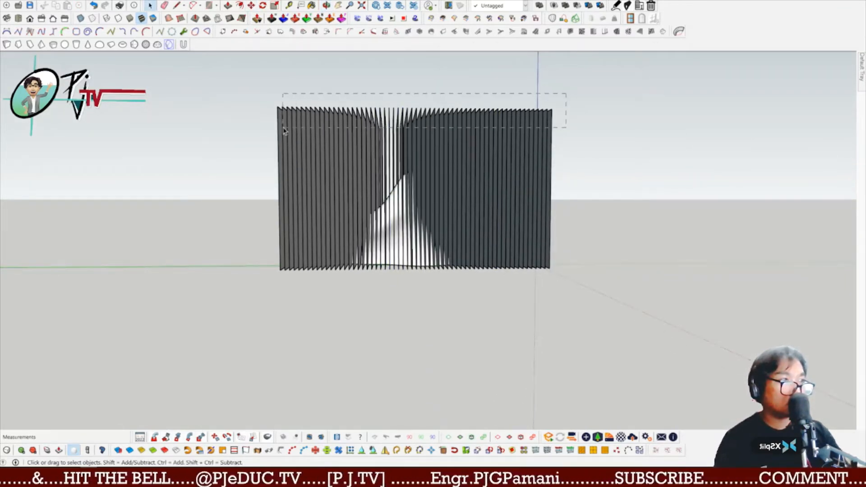
left_click_drag(284, 131, 284, 132)
middle_click_drag(284, 131, 338, 239)
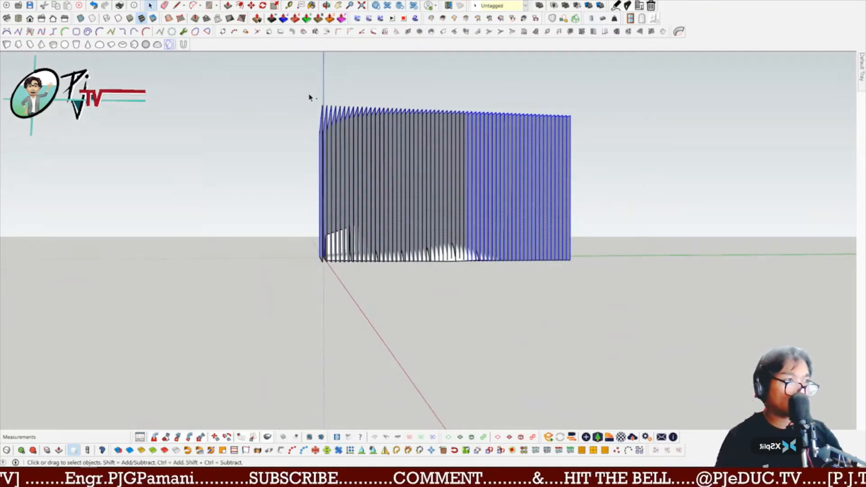
left_click_drag(309, 96, 599, 131)
middle_click_drag(354, 161, 672, 242)
key("m")
key("space")
Step: Select a loft profile curve visible between the rectangles and hide the loft group
scroll(672, 242, "up", 3)
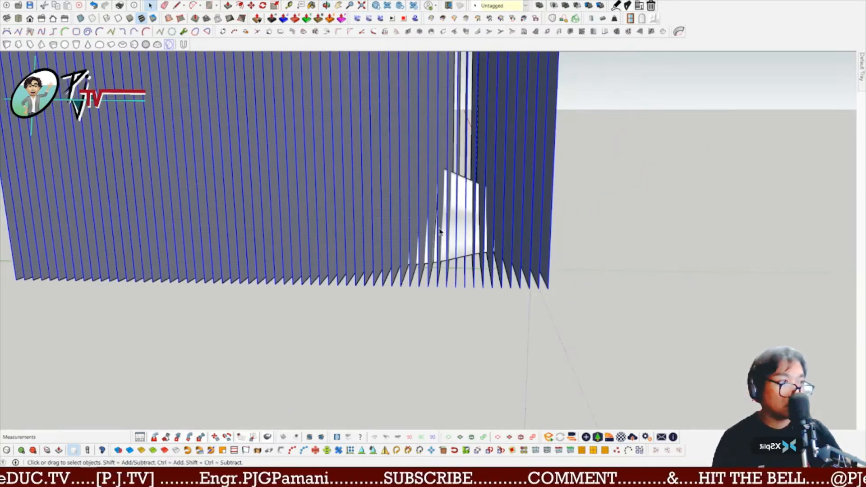
scroll(453, 239, "up", 6)
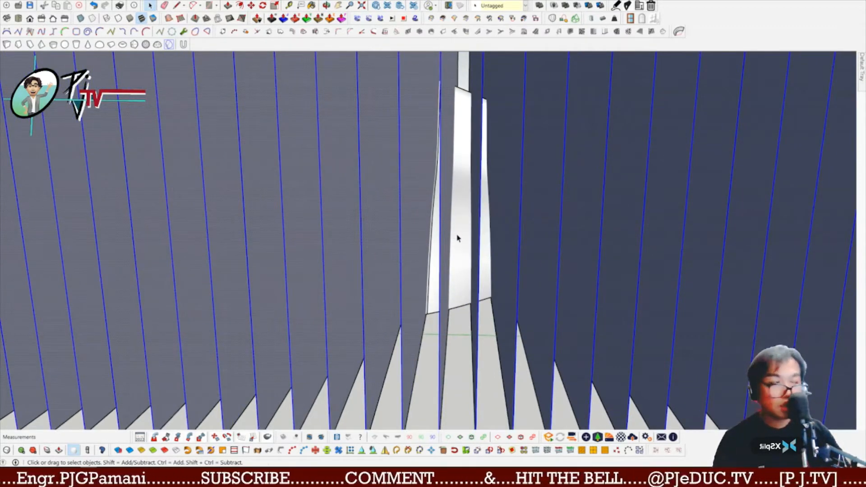
left_click(432, 247)
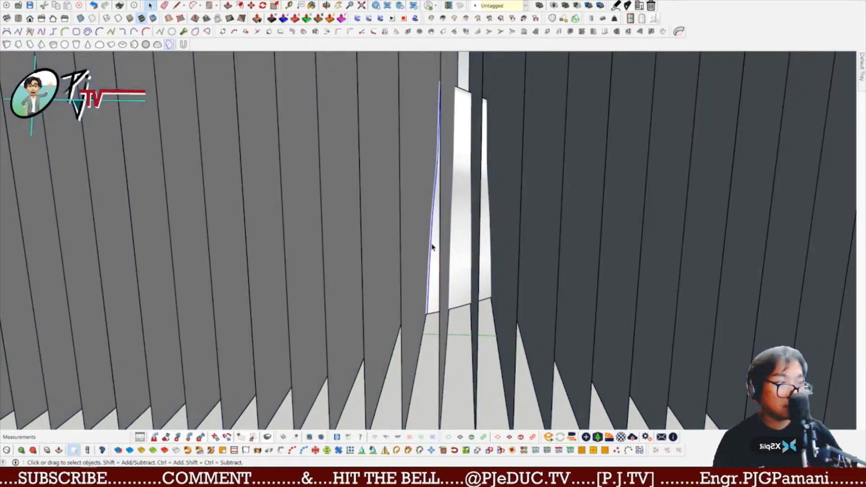
mouse_move(860, 63)
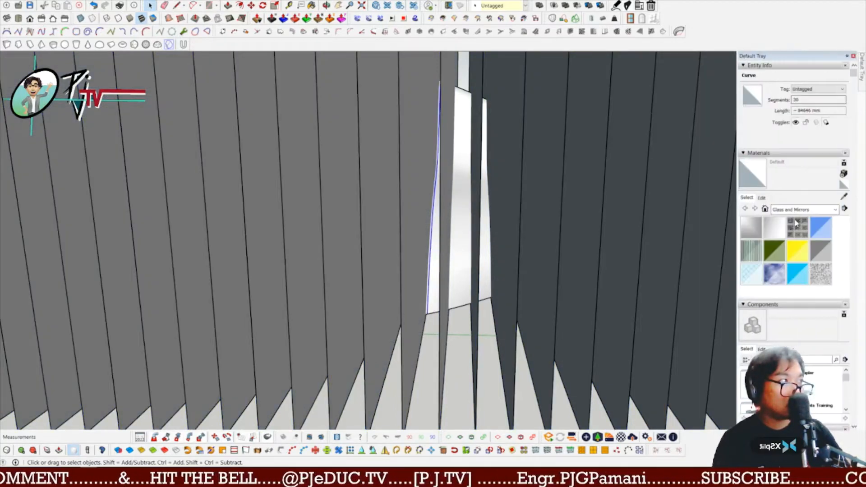
scroll(786, 325, "down", 10)
scroll(771, 284, "down", 10)
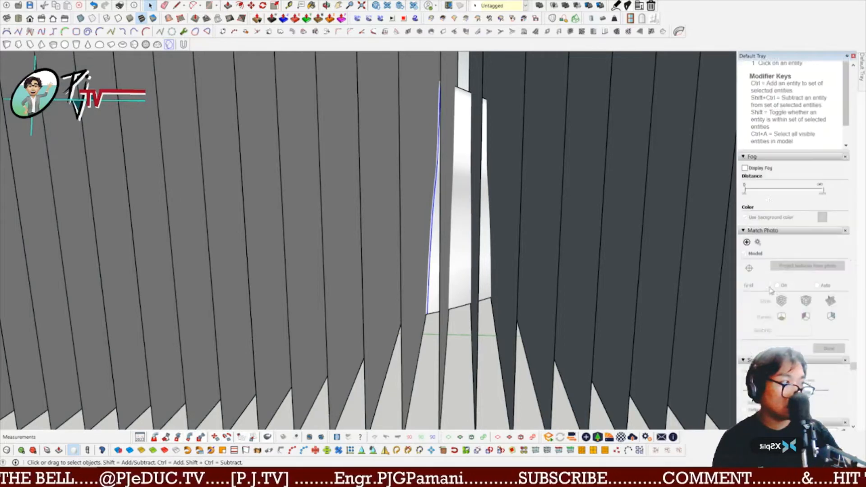
left_click(746, 280)
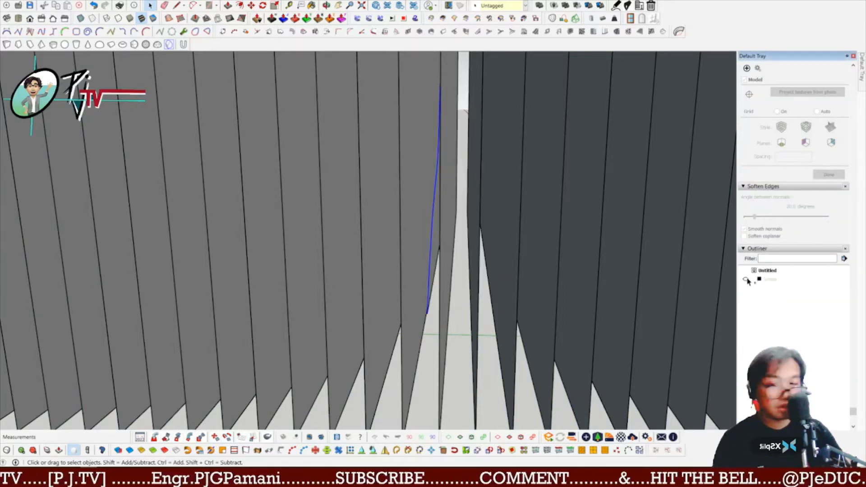
Step: Try to move the selected profile curve out from among the vertical rectangles
middle_click_drag(363, 276, 416, 303)
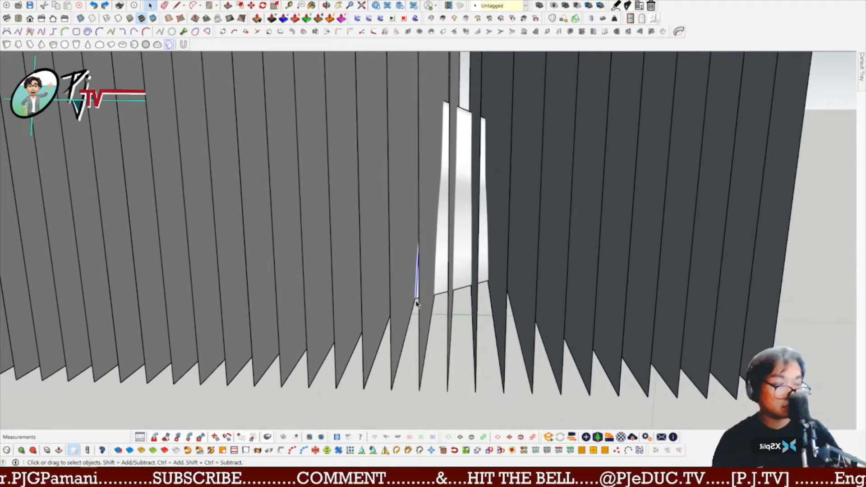
key("m")
left_click(415, 298)
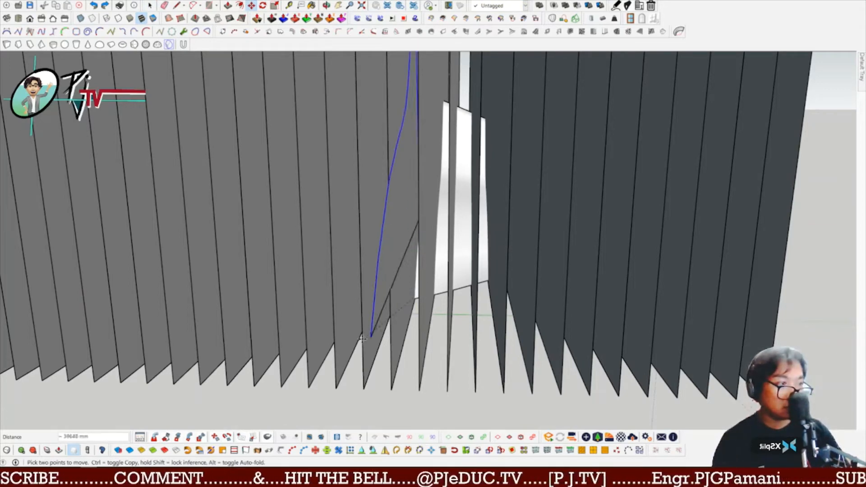
scroll(382, 352, "down", 4)
scroll(603, 271, "down", 5)
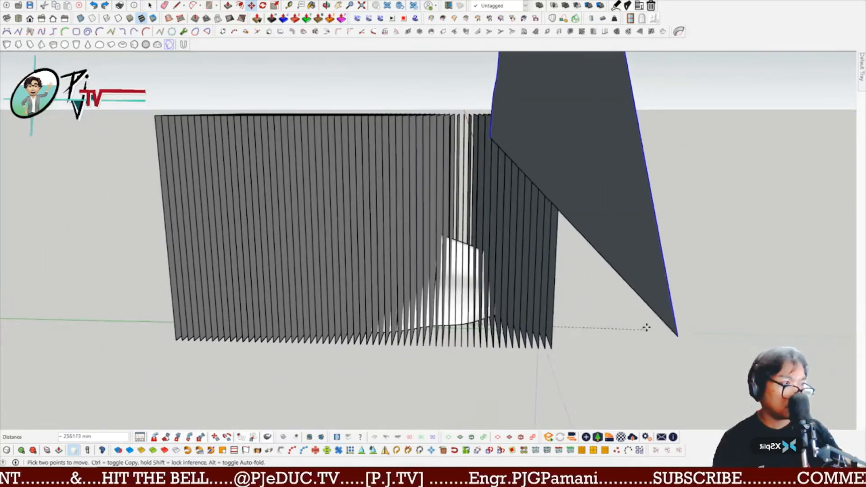
key("Escape")
Step: Leave the curve move and explode the loft group standing among the vertical rectangles
scroll(520, 167, "down", 3)
middle_click_drag(625, 252, 593, 221)
key("space")
scroll(492, 239, "up", 5)
left_click(510, 262)
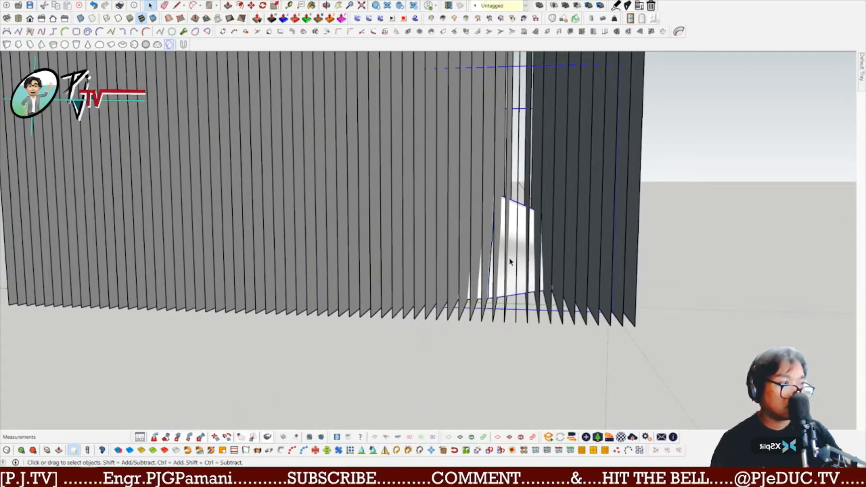
right_click(510, 262)
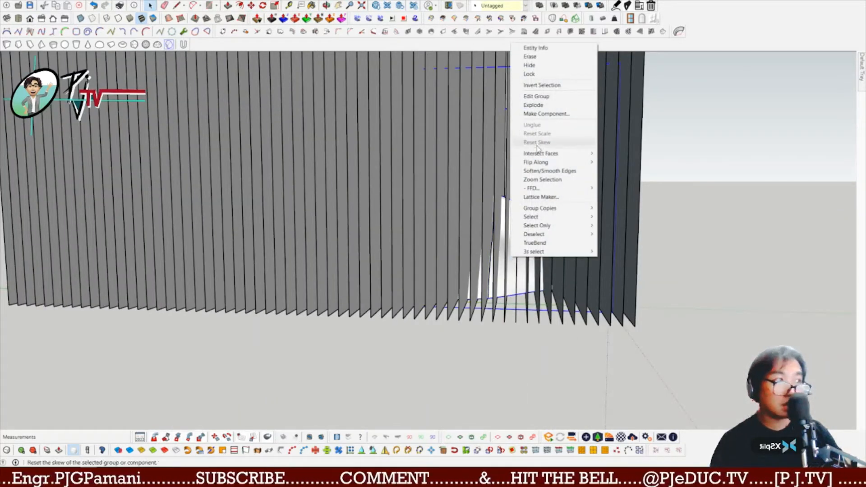
left_click(544, 108)
scroll(518, 244, "down", 1)
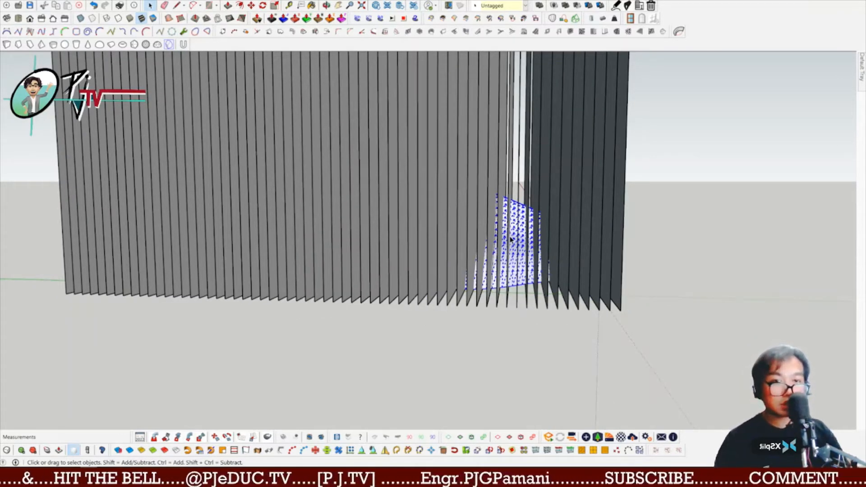
Step: Select the whole exploded loft surface together with its connected faces and edges
triple_click(521, 263)
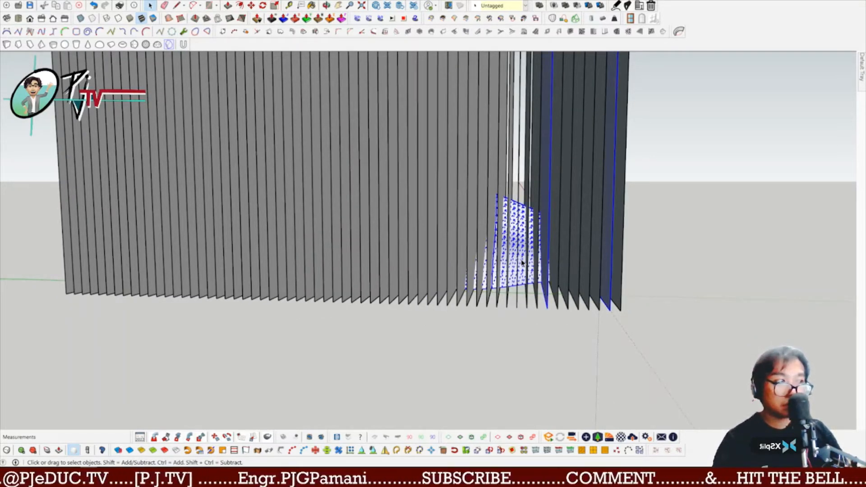
left_click(523, 266)
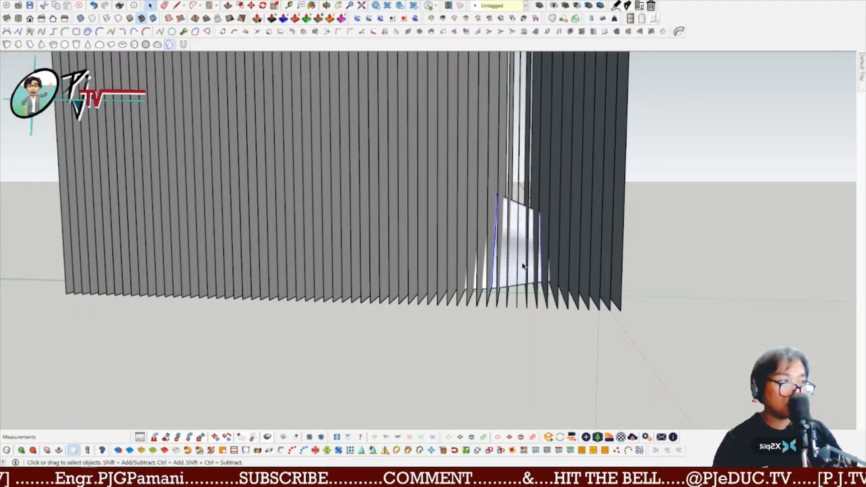
middle_click_drag(522, 266, 487, 255)
scroll(487, 255, "down", 5)
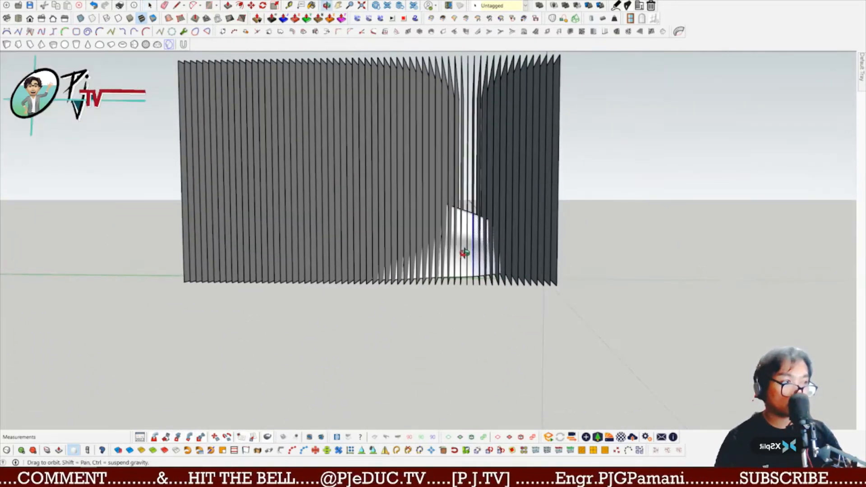
left_click(471, 252)
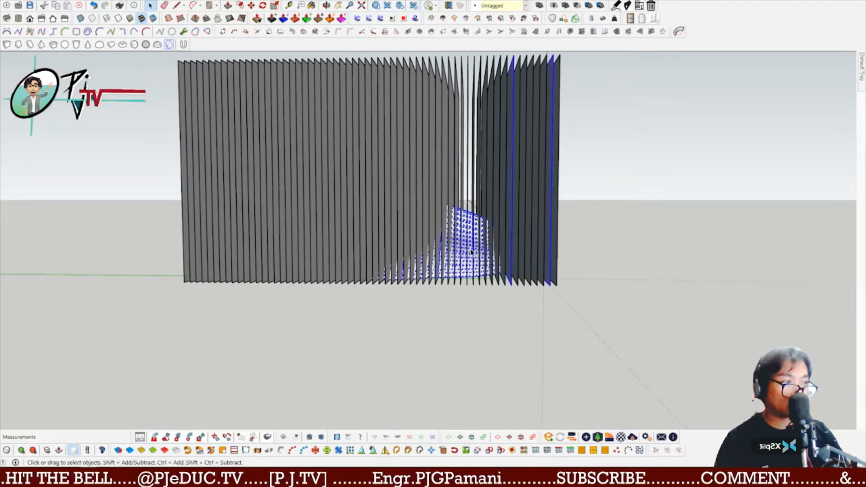
Step: Intersect the selected loft faces with the model so that the vertical rectangles cut section lines into the surface
middle_click_drag(471, 253, 512, 254)
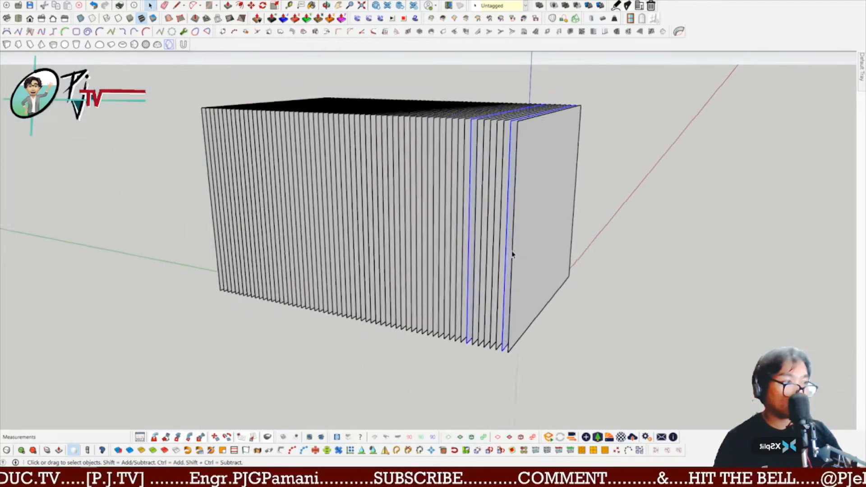
scroll(456, 313, "up", 5)
mouse_move(457, 314)
middle_mouse_down()
mouse_move(565, 242)
mouse_move(718, 234)
mouse_move(480, 269)
mouse_move(493, 272)
middle_mouse_up()
scroll(532, 251, "down", 4)
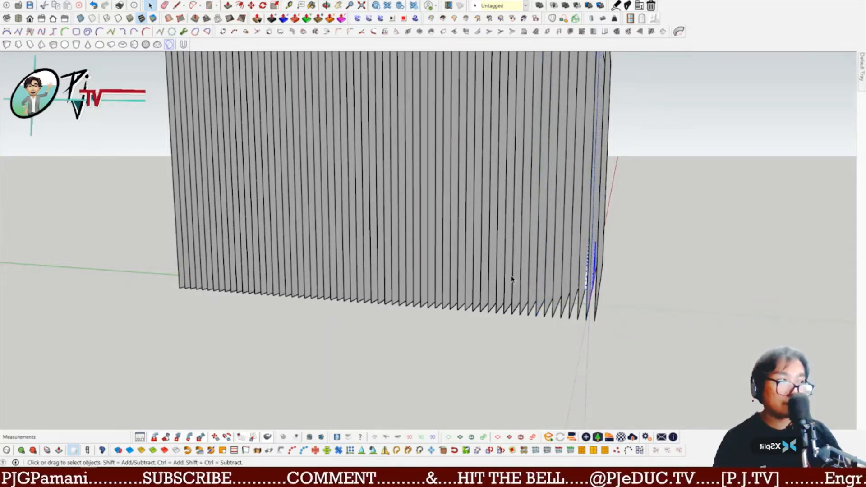
middle_click_drag(511, 276, 752, 272)
middle_click_drag(408, 280, 684, 279)
scroll(407, 290, "up", 4)
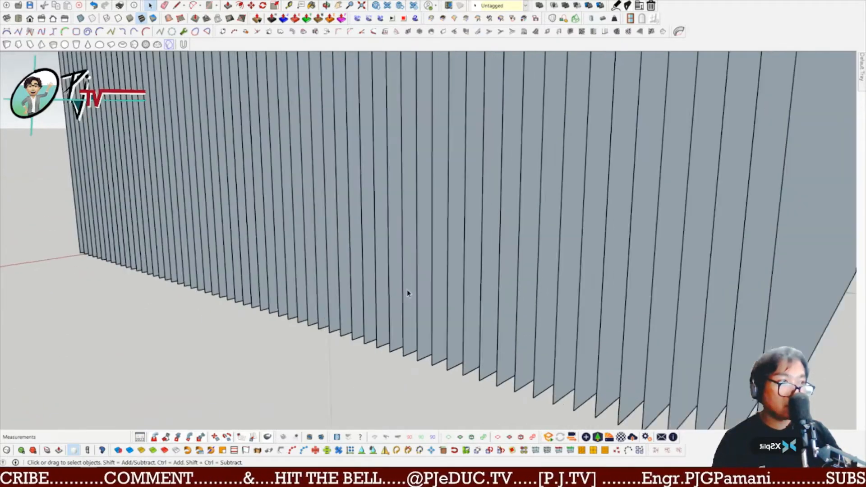
middle_click_drag(406, 290, 480, 266)
right_click(572, 277)
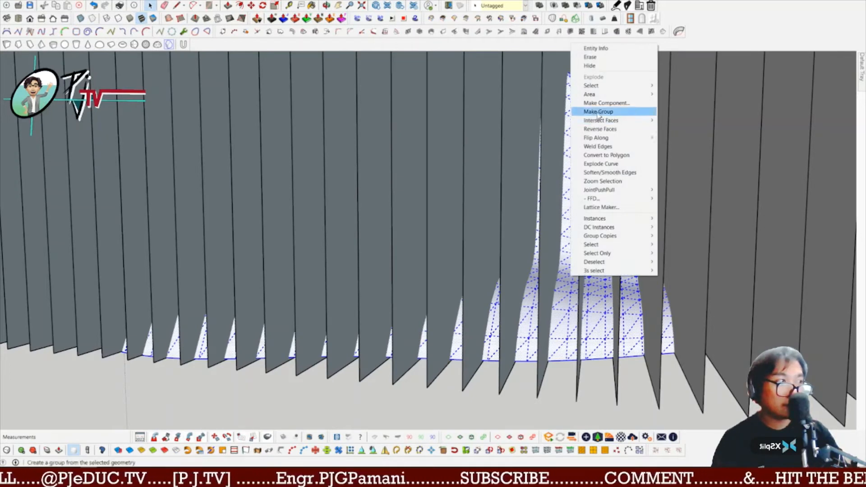
mouse_move(614, 121)
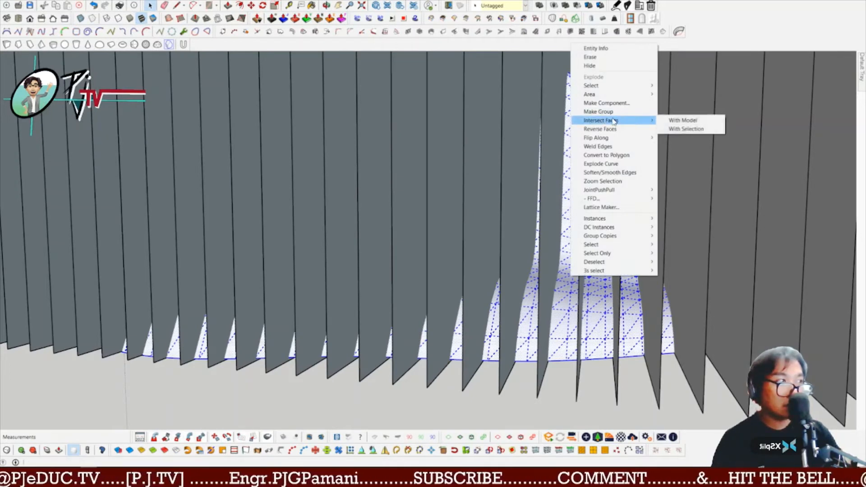
left_click(670, 121)
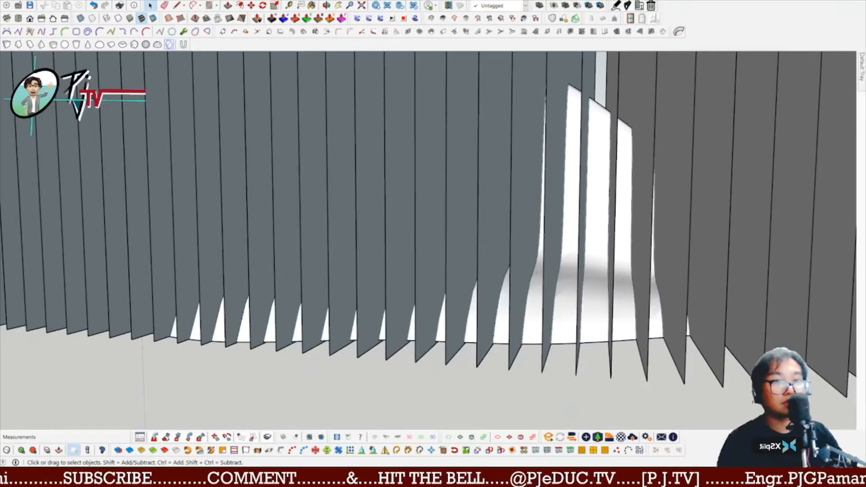
Step: Select all the vertical rectangles across their upper ends and delete them, keeping the loft surface
scroll(553, 320, "down", 5)
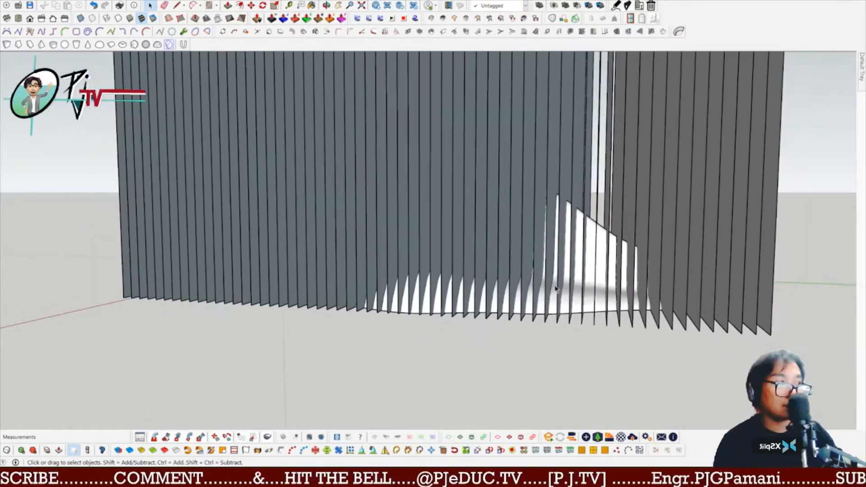
middle_click_drag(627, 285, 372, 261)
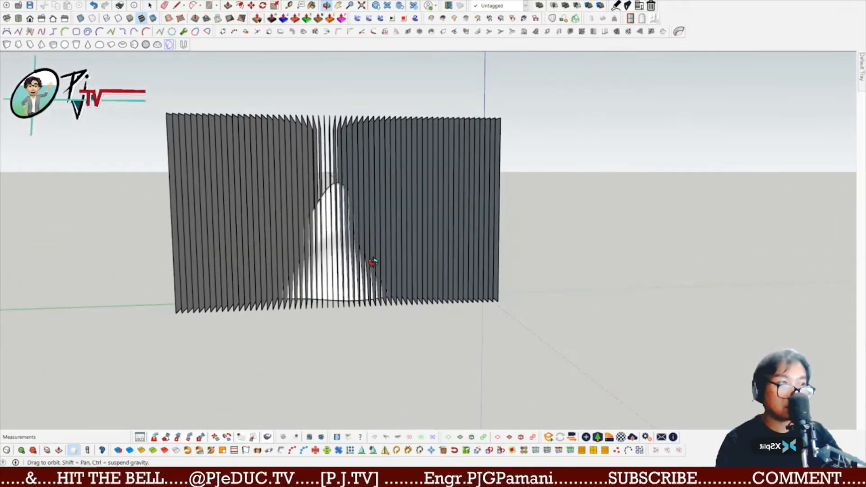
key("space")
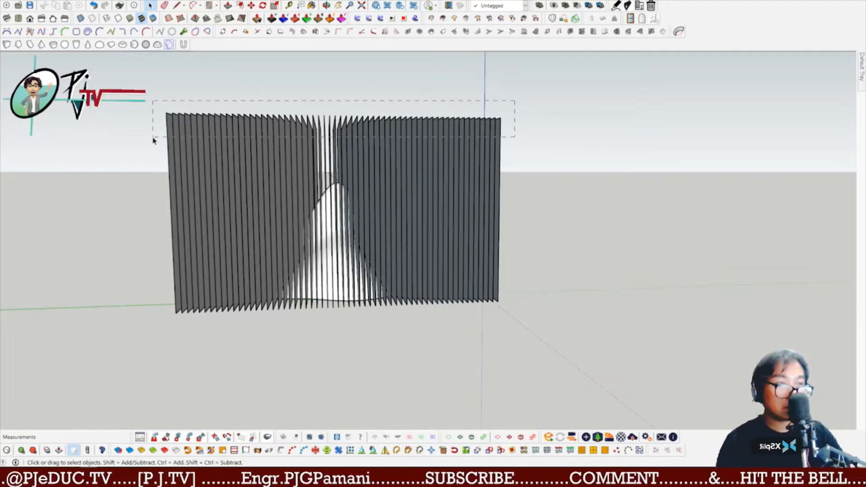
left_click_drag(153, 139, 151, 140)
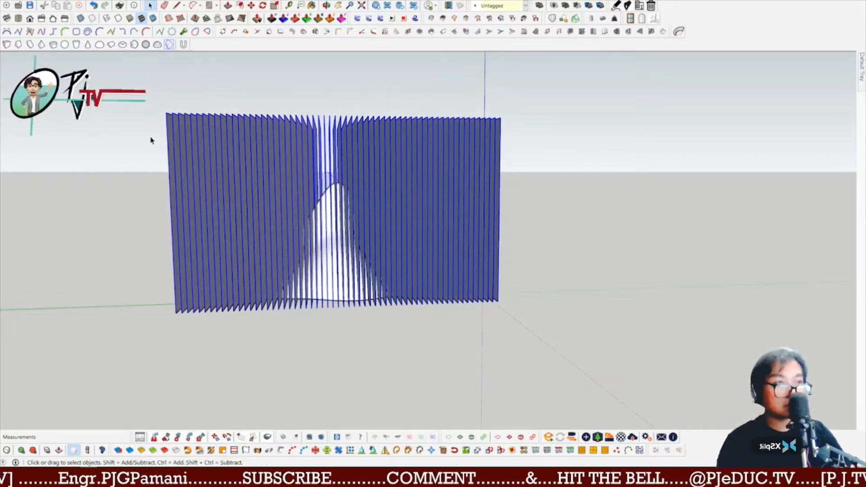
key("Delete")
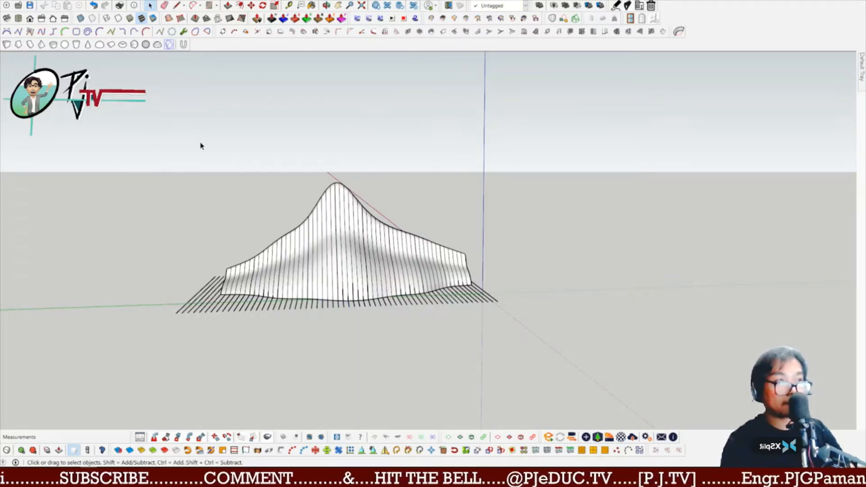
Step: Erase the leftover rectangle base lines sticking out along the first long side of the mountain surface
middle_click_drag(275, 266, 159, 324)
scroll(215, 305, "up", 5)
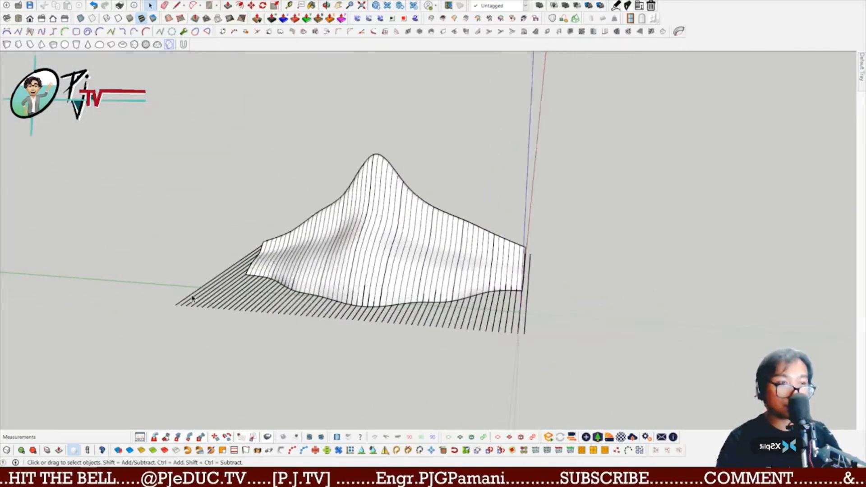
middle_click_drag(236, 293, 381, 323)
mouse_move(612, 284)
middle_mouse_down()
mouse_move(527, 342)
mouse_move(539, 339)
middle_mouse_up()
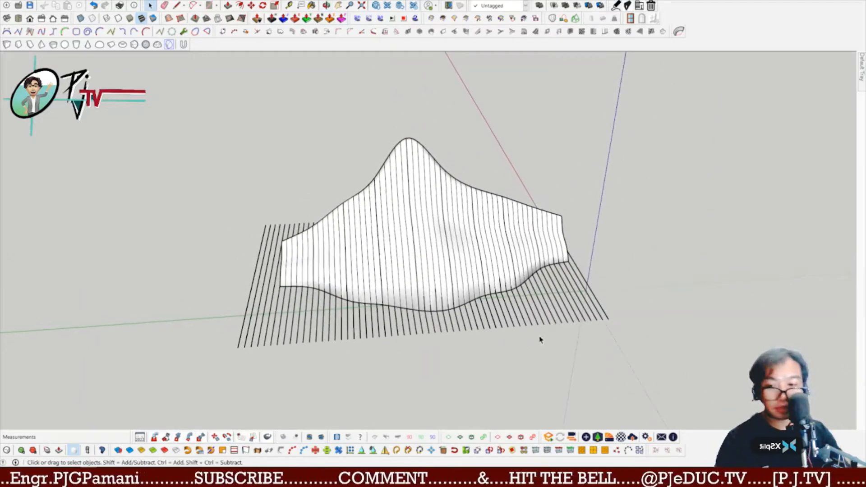
key("e")
left_click_drag(615, 295, 510, 326)
left_click_drag(391, 327, 237, 321)
left_click_drag(595, 299, 509, 311)
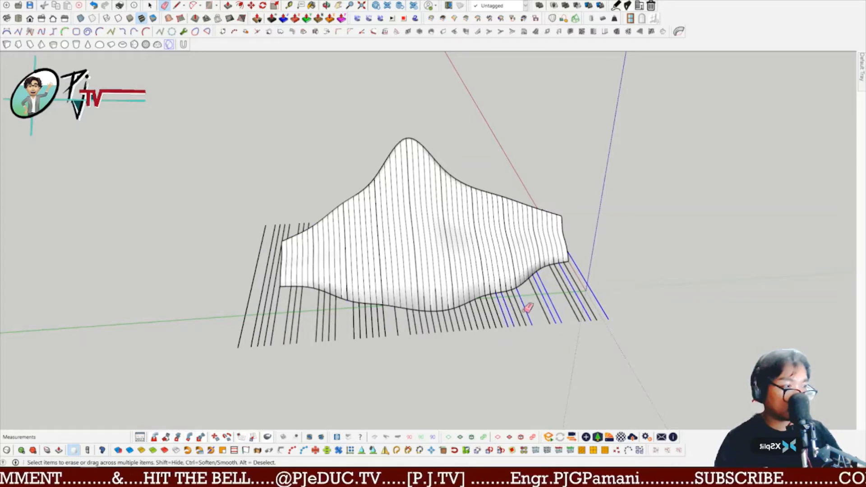
left_click_drag(569, 307, 562, 307)
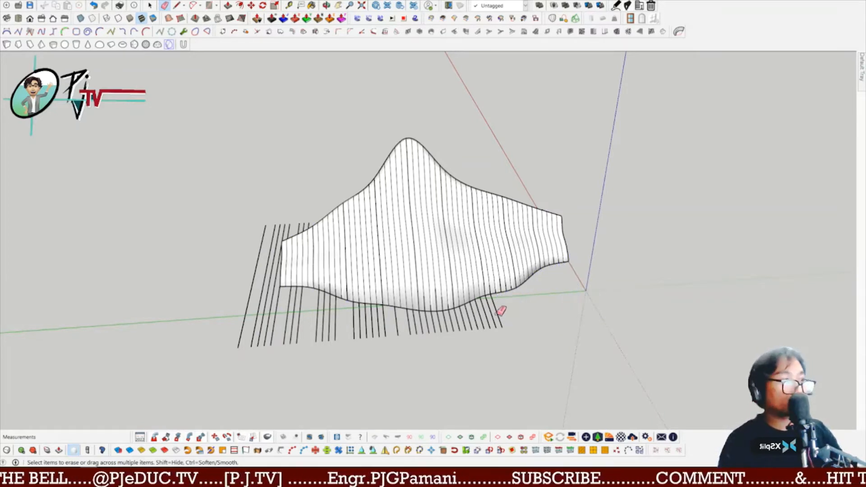
left_click_drag(501, 311, 449, 318)
mouse_move(265, 319)
left_mouse_down()
mouse_move(250, 317)
mouse_move(328, 320)
left_mouse_up()
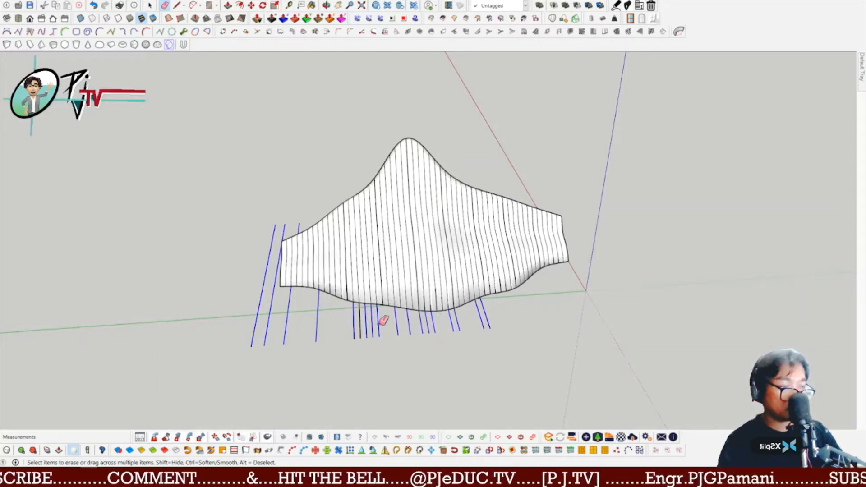
left_click_drag(363, 320, 363, 321)
Step: Erase the remaining base line stubs projecting from the opposite long side of the mountain surface
mouse_move(397, 373)
middle_mouse_down()
mouse_move(759, 315)
mouse_move(686, 392)
mouse_move(418, 311)
middle_mouse_up()
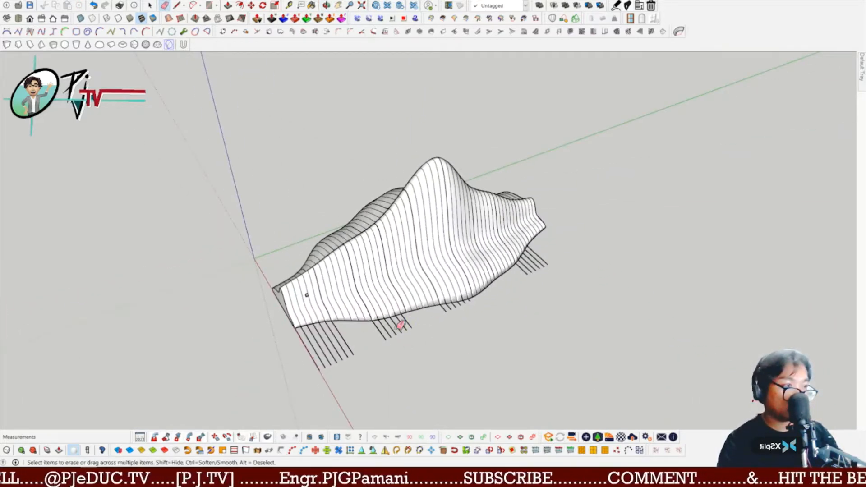
mouse_move(400, 325)
left_mouse_down()
mouse_move(304, 339)
mouse_move(323, 337)
left_mouse_up()
left_click(318, 338)
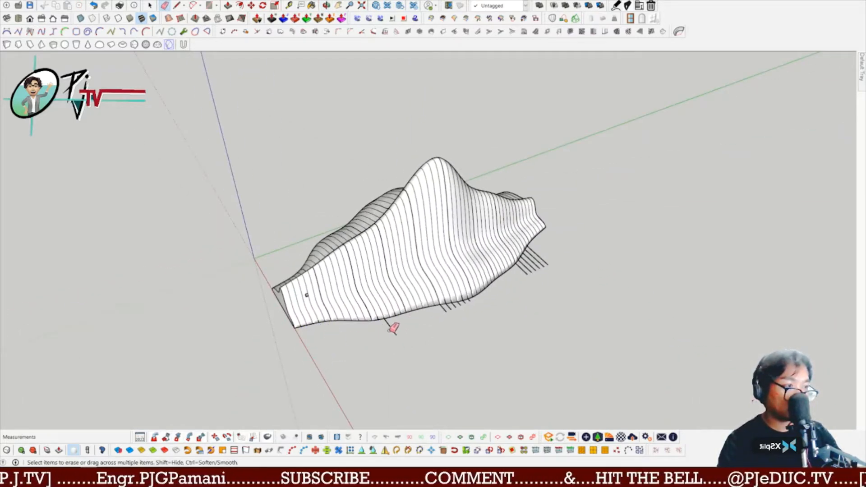
left_click(390, 327)
scroll(450, 306, "up", 5)
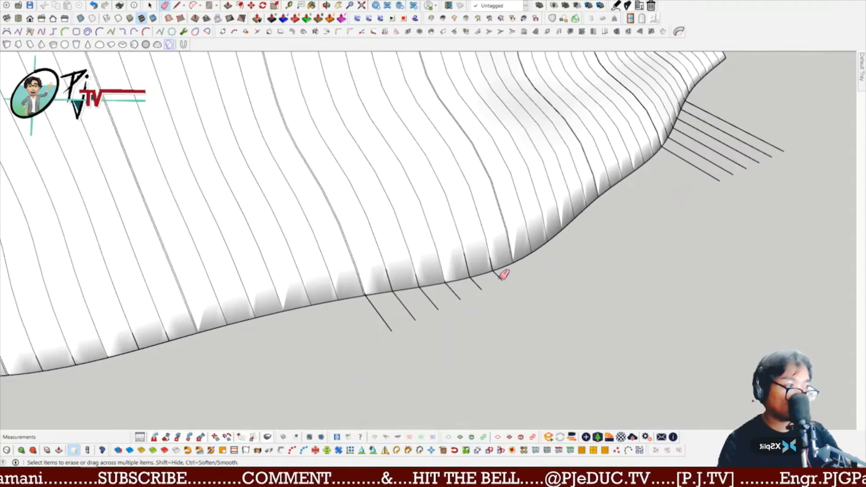
left_click_drag(499, 271, 482, 284)
left_click_drag(389, 314, 372, 319)
scroll(381, 342, "down", 3)
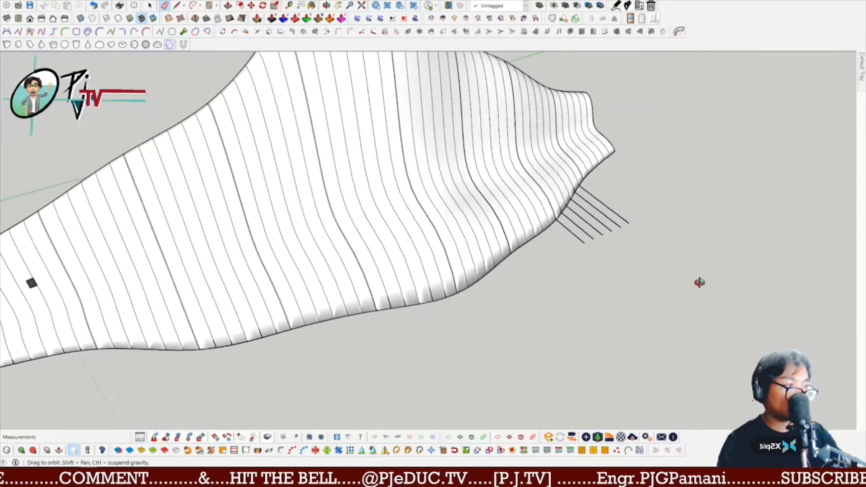
middle_click_drag(699, 283, 604, 284)
scroll(637, 278, "up", 3)
left_click_drag(641, 265, 541, 277)
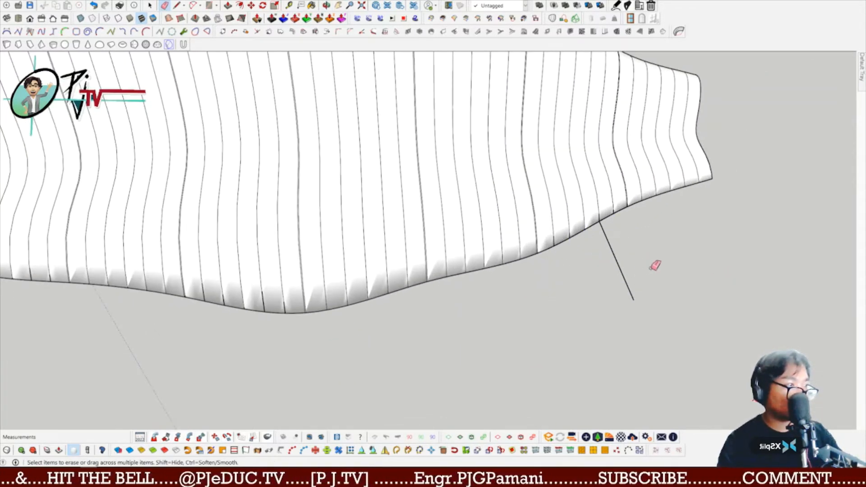
left_click(621, 273)
Step: Try to close the small square hole near the surface's end with a rectangle between its opposite corners
scroll(664, 259, "down", 3)
mouse_move(664, 259)
middle_mouse_down()
mouse_move(596, 264)
mouse_move(860, 139)
middle_mouse_up()
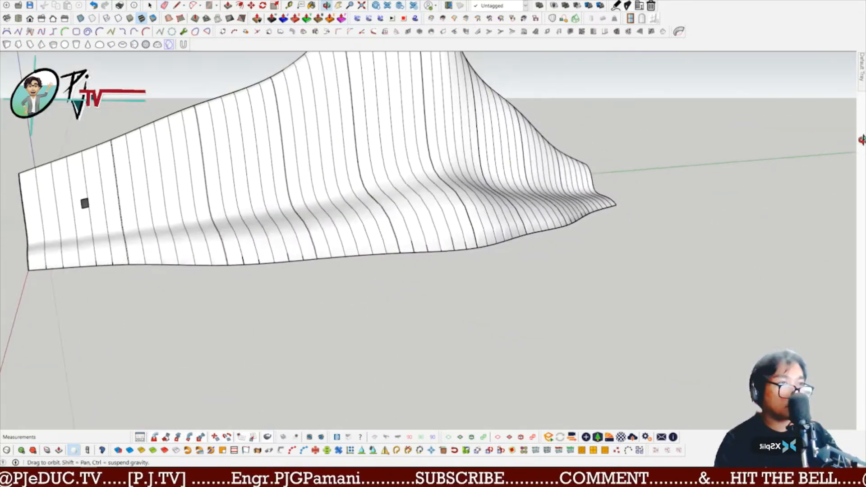
key("space")
left_click_drag(92, 215, 88, 210)
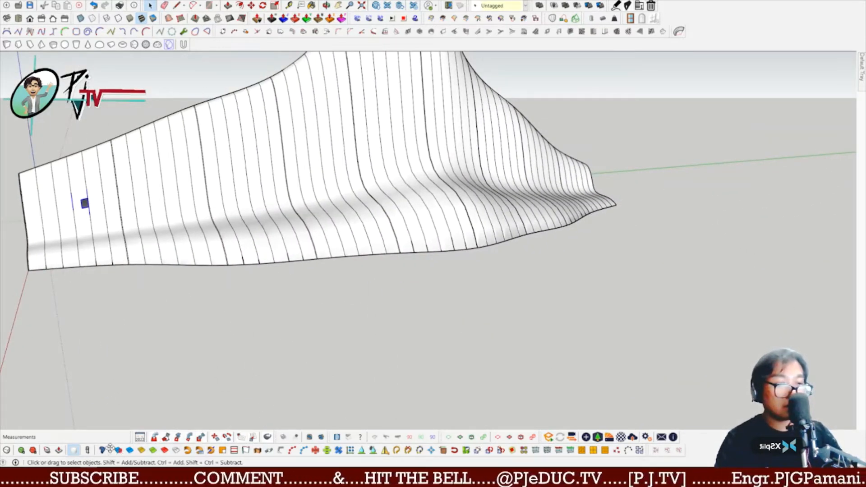
left_click_drag(110, 448, 214, 457)
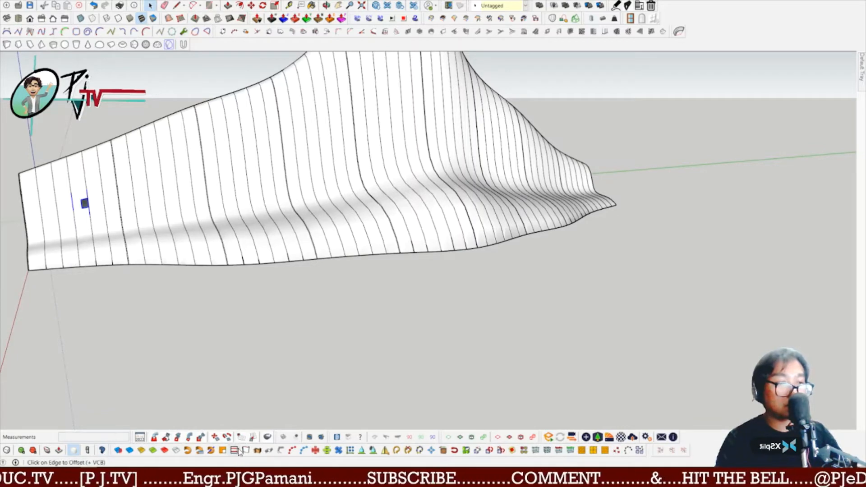
scroll(108, 222, "up", 6)
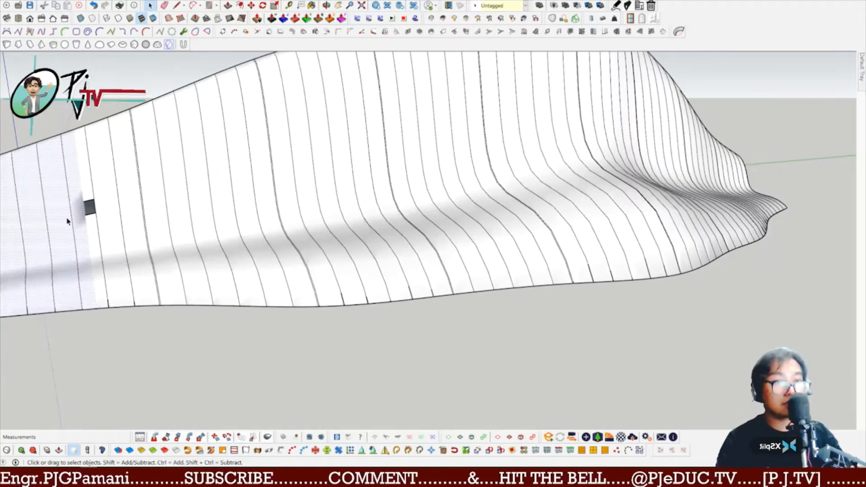
scroll(95, 165, "up", 3)
key("r")
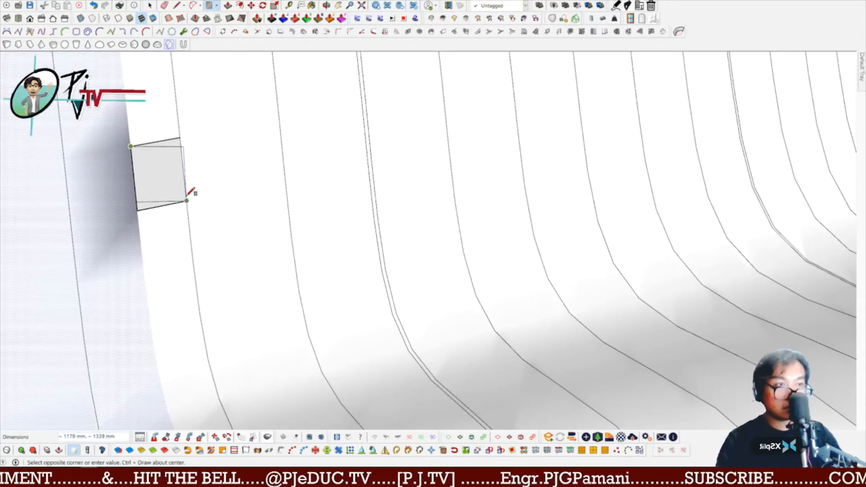
key("space")
Step: Delete the second, fourth and sixth strips counted from the narrow end of the mountain surface
scroll(176, 179, "down", 8)
middle_click_drag(483, 230, 309, 299)
scroll(228, 275, "up", 8)
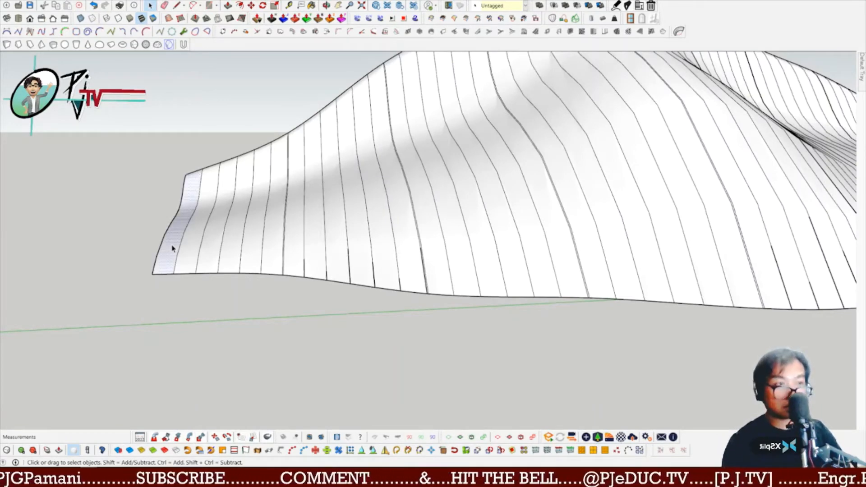
left_click(199, 254)
mouse_move(197, 253)
middle_mouse_down()
mouse_move(451, 293)
mouse_move(218, 296)
mouse_move(201, 267)
middle_mouse_up()
key("Delete")
left_click(244, 254)
key("Delete")
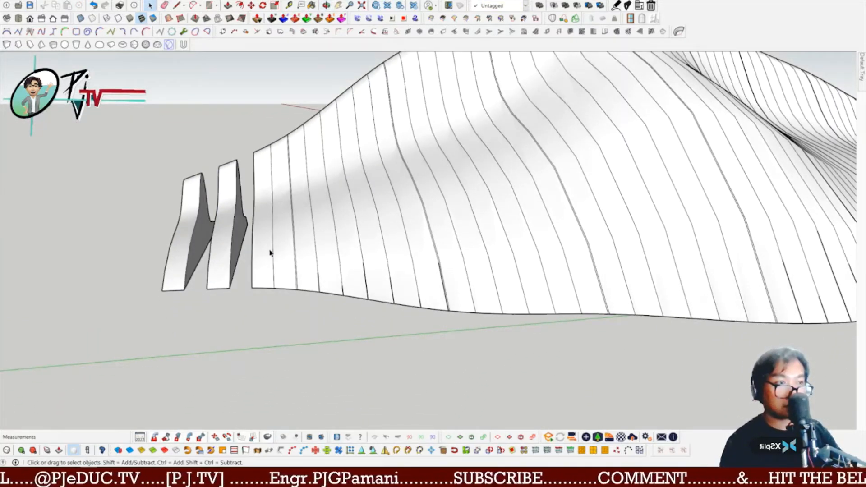
left_click(289, 250)
key("Delete")
Step: Try to delete the next strip beyond the three separated bands and undo that deletion
left_click(309, 249)
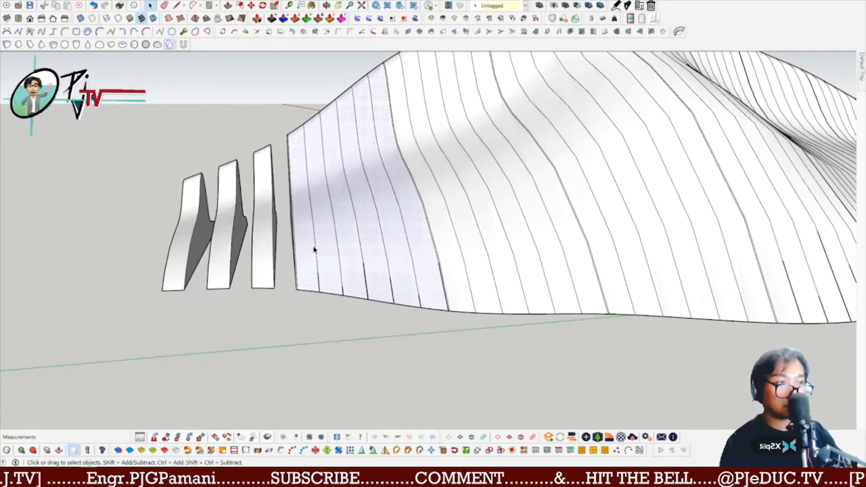
key("Delete")
key("ctrl+z")
left_click(308, 242)
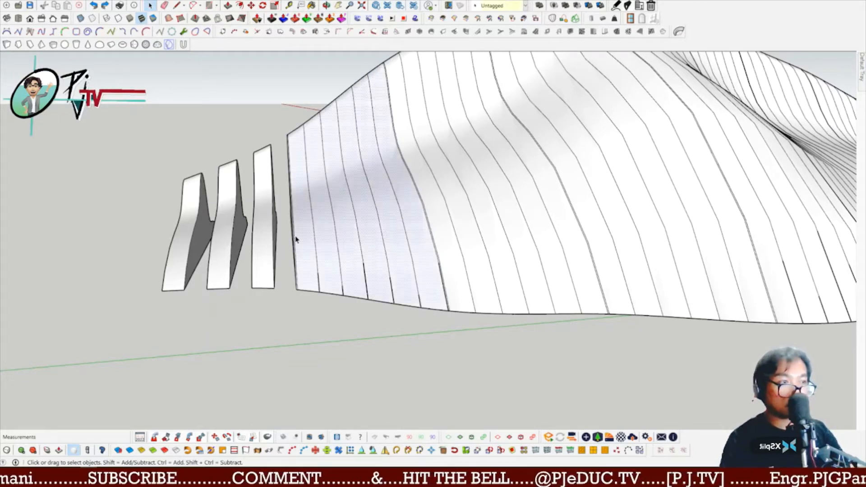
Step: Try to select the doubled seam line at the inner boundary of the strip section next to the separated bands
mouse_move(305, 243)
middle_mouse_down()
mouse_move(719, 294)
mouse_move(640, 271)
mouse_move(555, 222)
middle_mouse_up()
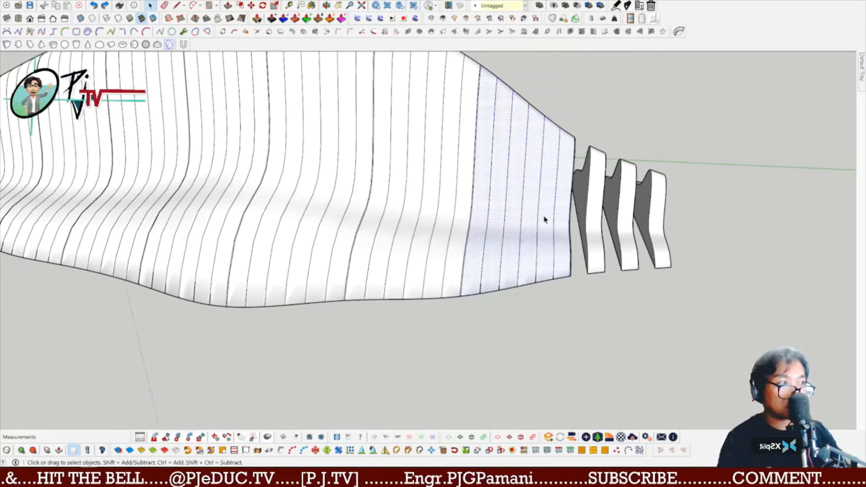
scroll(504, 97, "up", 3)
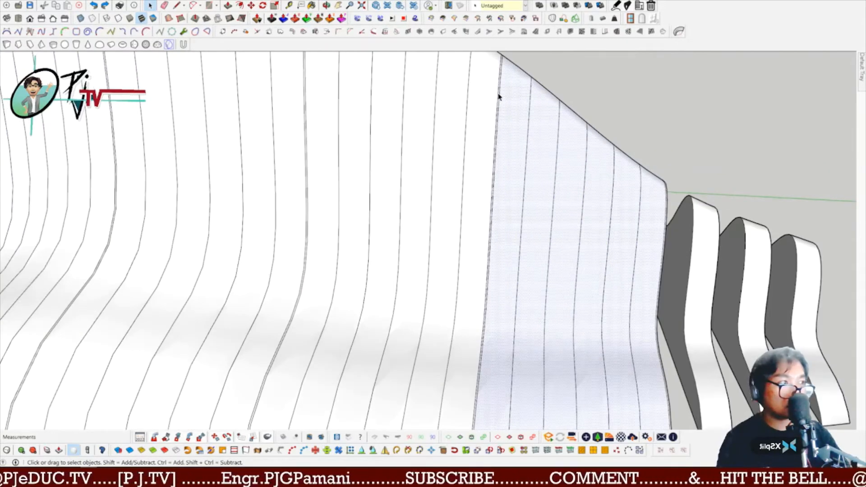
left_click(500, 98)
scroll(499, 98, "up", 3)
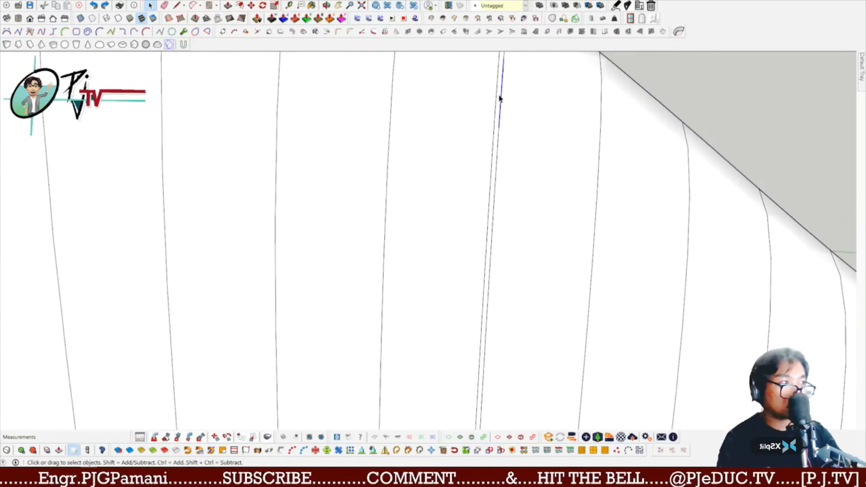
left_click(499, 98)
triple_click(499, 98)
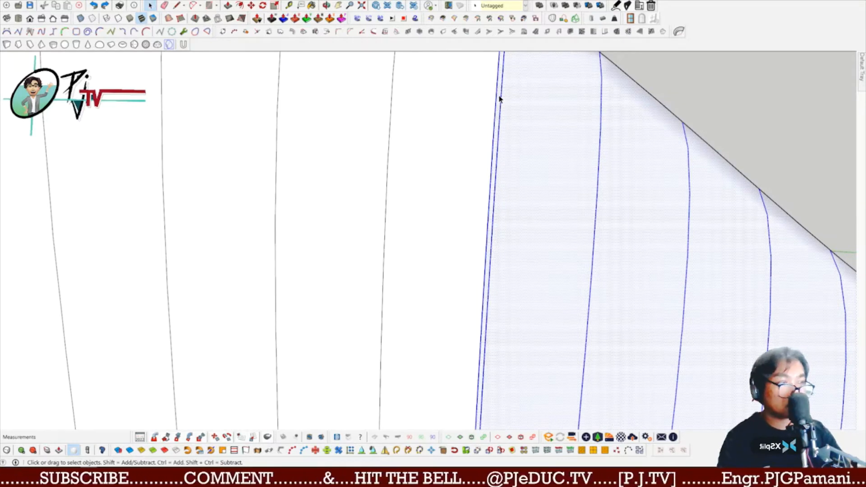
scroll(576, 164, "down", 5)
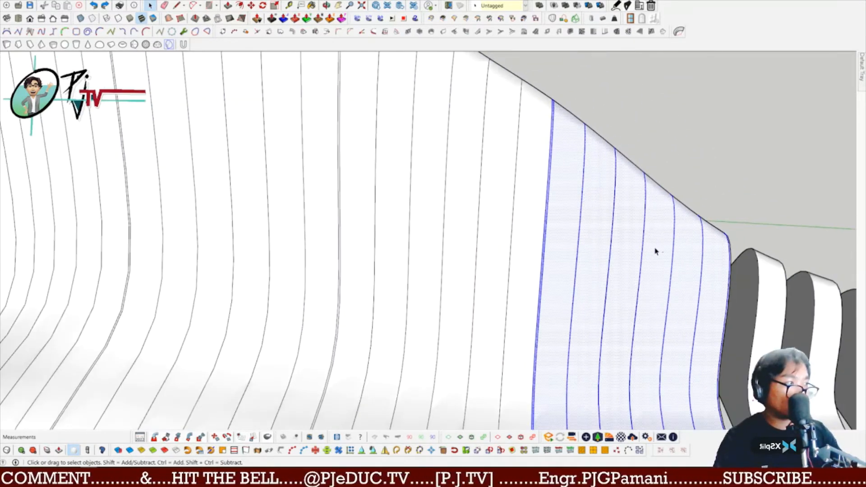
left_click(688, 269, "shift")
Step: Delete the vertical cross-section faces between the separated strips so they become open bands
scroll(686, 255, "down", 3)
middle_click_drag(686, 255, 671, 329)
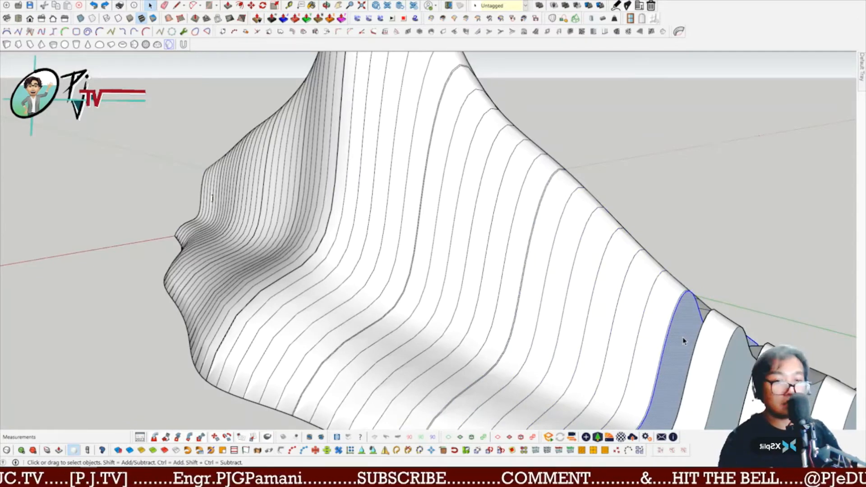
key("Delete")
left_click(683, 341)
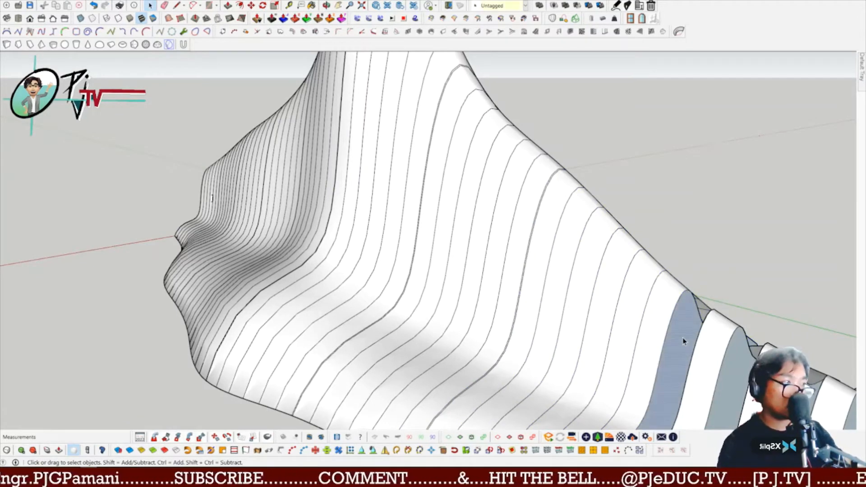
middle_click_drag(650, 341, 611, 301)
left_click(659, 321)
left_click(705, 326)
key("Delete")
left_click(706, 335)
key("Delete")
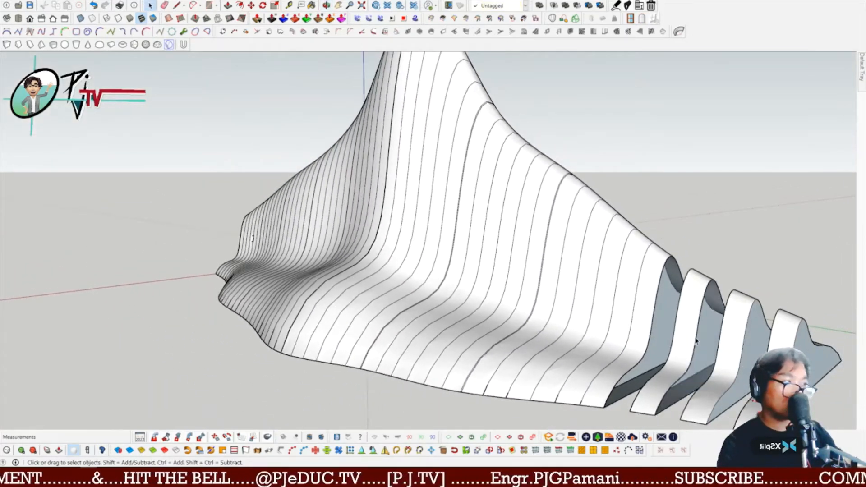
middle_click_drag(695, 341, 696, 288)
key("Delete")
Step: Try to delete the cross-section face closing the cut end of the mountain surface and undo the deletion
middle_click_drag(740, 327, 322, 379)
left_click(326, 267)
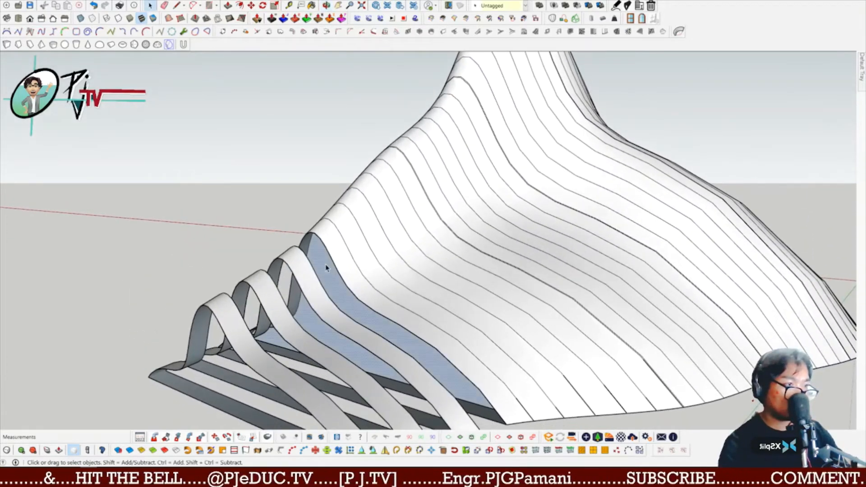
middle_click_drag(337, 295, 368, 274)
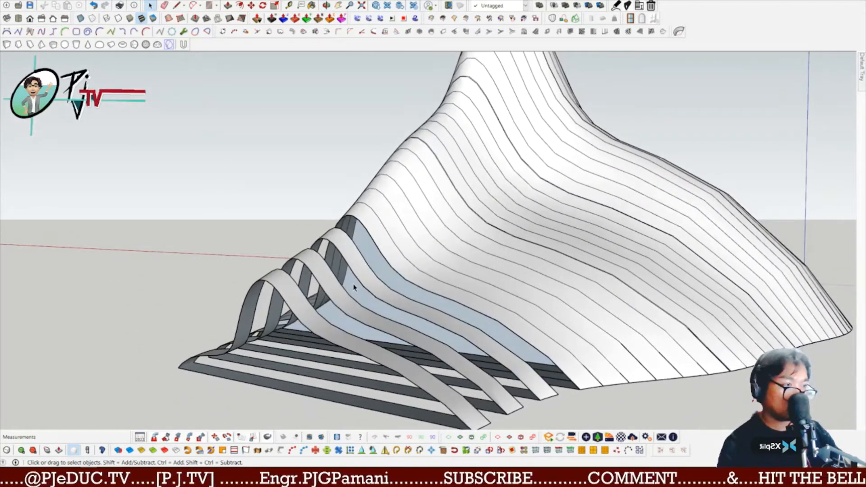
middle_click_drag(350, 287, 464, 282)
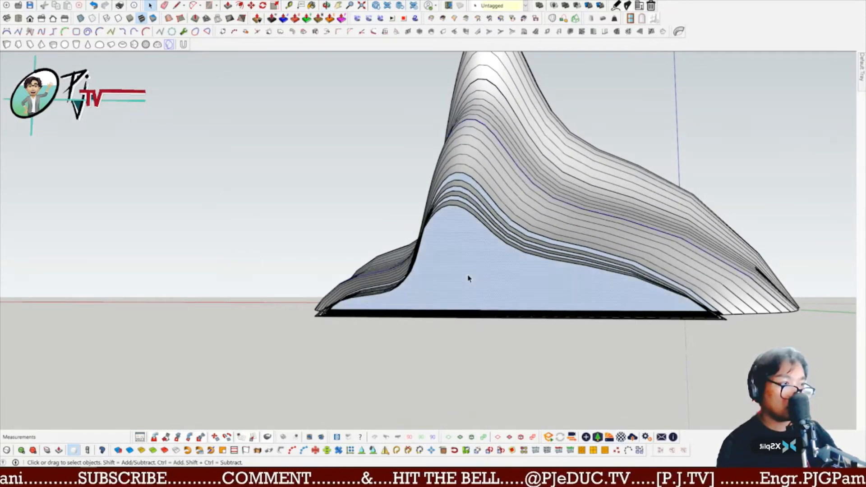
triple_click(468, 278)
key("Delete")
middle_click_drag(468, 279, 273, 311)
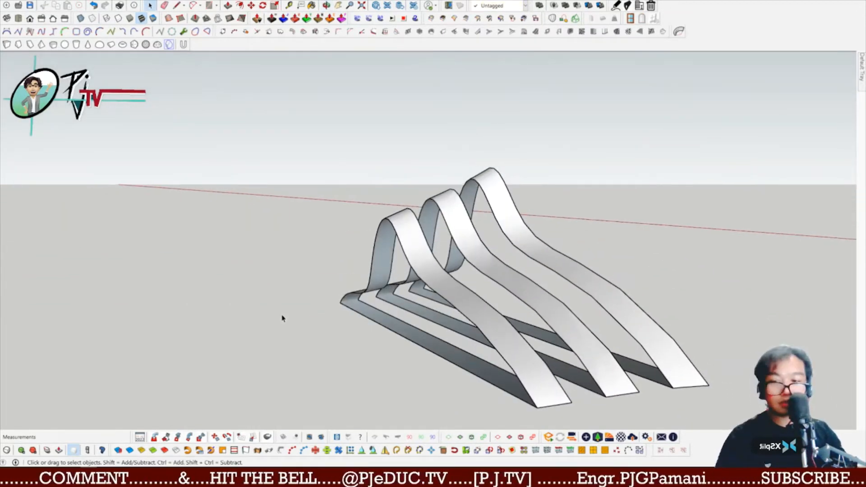
key("ctrl+z")
Step: Try to remove the doubled seam line running down the surface beyond the three separated bands
middle_click_drag(634, 300, 488, 110)
left_click_drag(489, 108, 484, 354)
middle_click_drag(484, 353, 516, 319)
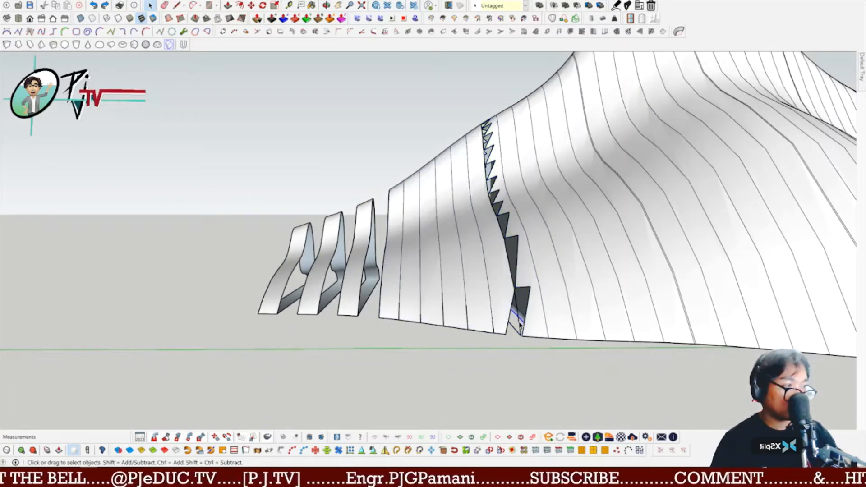
middle_click_drag(520, 325, 491, 324)
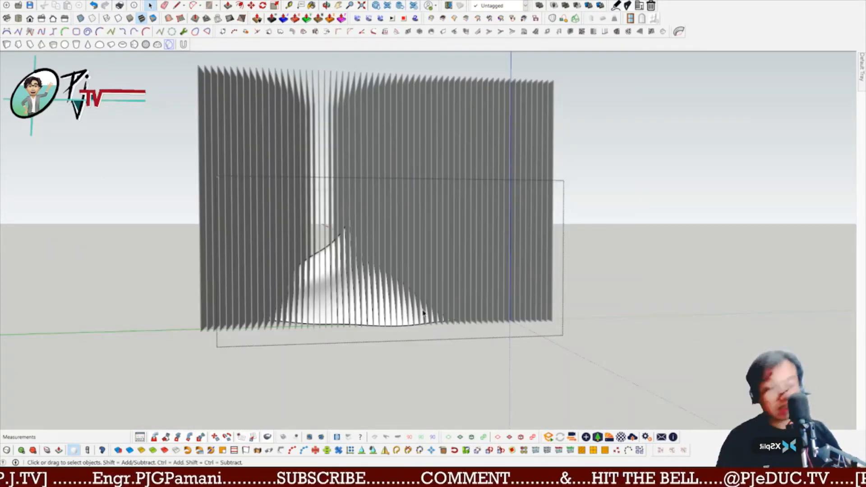
Step: Select the whole row of vertical rectangles across their upper ends and delete the selection
middle_click_drag(423, 312, 284, 304)
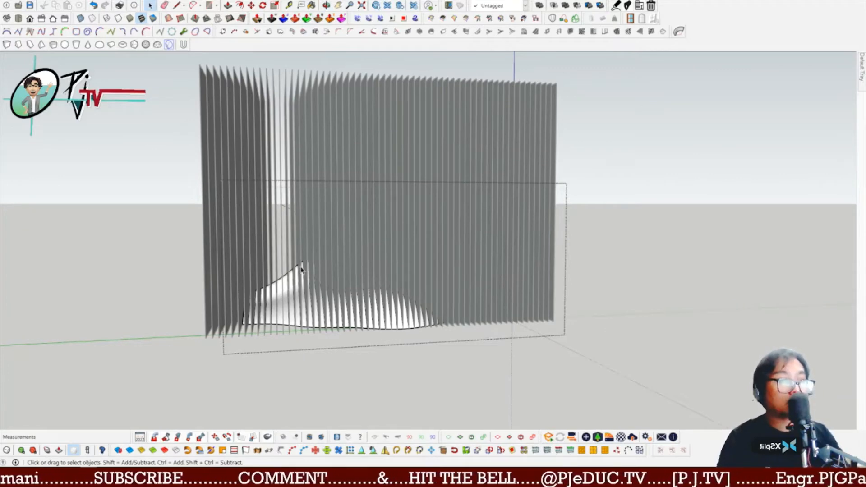
middle_click_drag(423, 172, 507, 143)
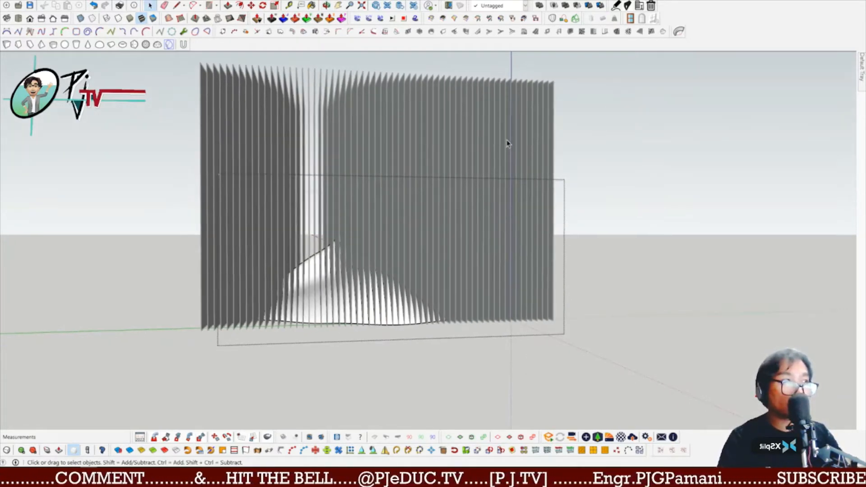
left_click(630, 159)
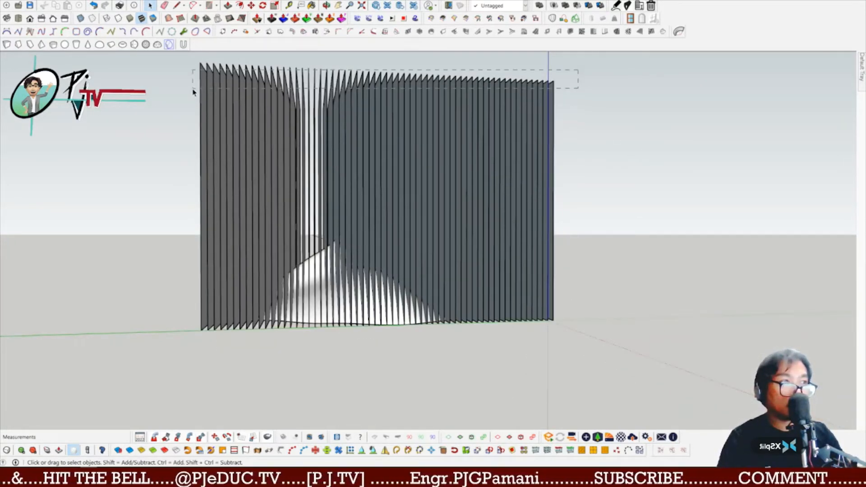
left_click_drag(193, 92, 194, 93)
middle_click_drag(242, 110, 258, 87)
left_click_drag(607, 84, 532, 116)
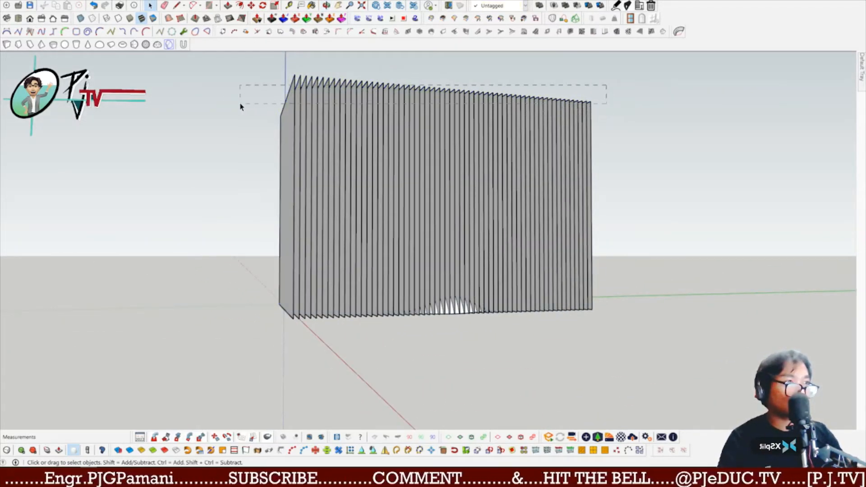
left_click_drag(239, 107, 239, 107)
key("Delete")
Step: Erase the remaining vertical rectangle edges standing above the mountain surface
middle_click_drag(525, 145, 187, 227)
key("e")
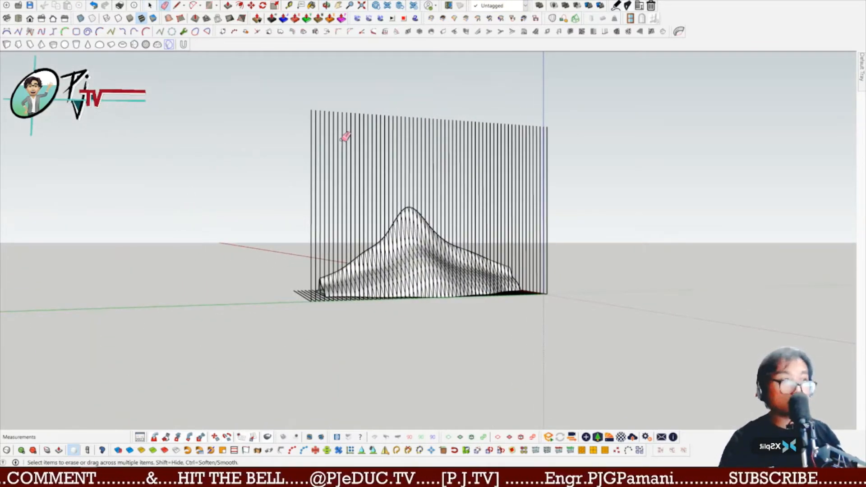
mouse_move(302, 113)
left_mouse_down()
mouse_move(580, 123)
mouse_move(309, 116)
mouse_move(550, 116)
mouse_move(441, 128)
left_mouse_up()
left_click_drag(317, 126, 394, 122)
Step: Erase the leftover rectangle base lines projecting beyond the surface's wavy long edge, including the short stubs near its middle
mouse_move(338, 236)
middle_mouse_down()
mouse_move(361, 361)
mouse_move(362, 241)
middle_mouse_up()
scroll(362, 240, "up", 3)
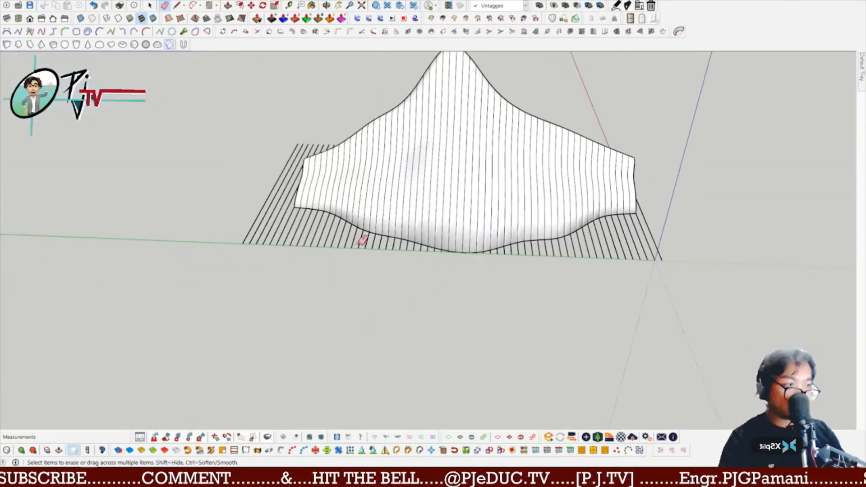
left_click_drag(382, 244, 233, 227)
left_click_drag(325, 239, 275, 232)
left_click_drag(381, 240, 431, 247)
scroll(498, 246, "up", 2)
mouse_move(681, 250)
left_mouse_down()
mouse_move(744, 240)
mouse_move(648, 247)
left_mouse_up()
left_click_drag(559, 243, 482, 244)
scroll(483, 244, "up", 3)
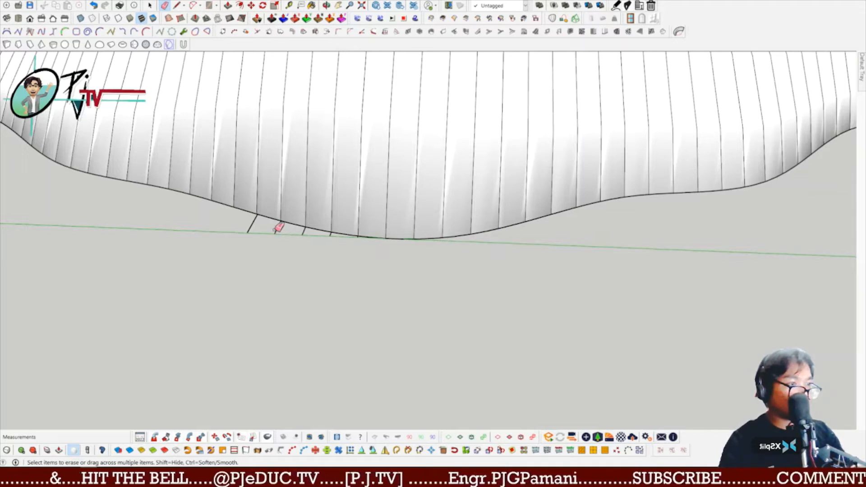
left_click_drag(253, 221, 332, 231)
scroll(347, 233, "up", 4)
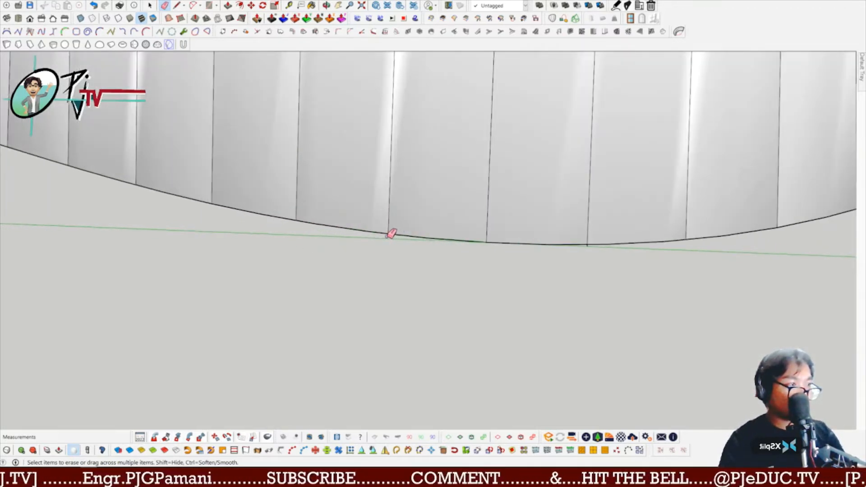
scroll(589, 242, "down", 6)
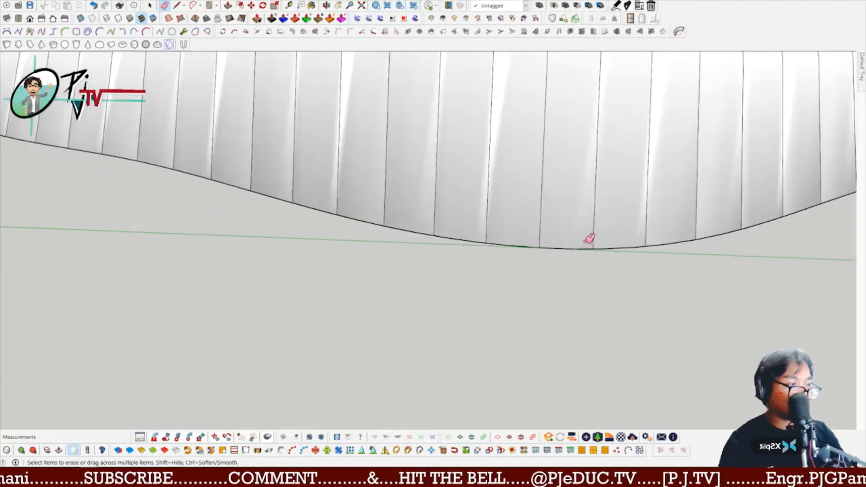
mouse_move(582, 224)
middle_mouse_down()
mouse_move(538, 209)
mouse_move(137, 146)
mouse_move(124, 135)
middle_mouse_up()
scroll(397, 336, "up", 7)
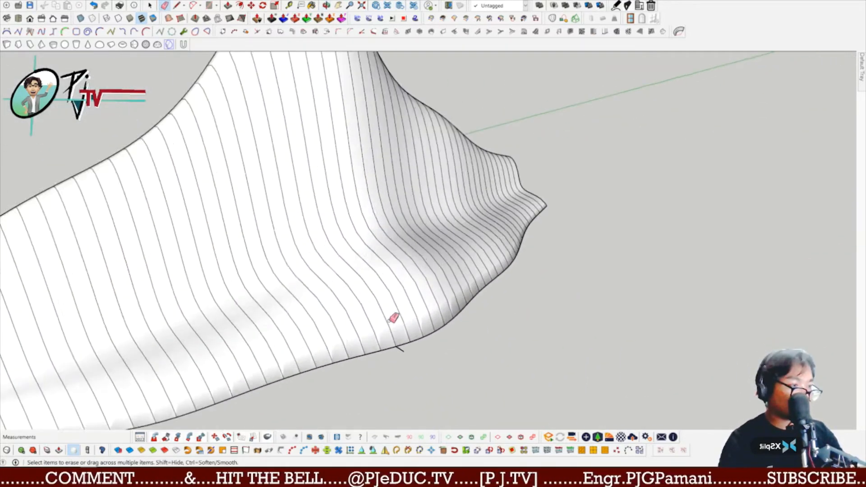
scroll(505, 314, "down", 5)
Step: Open the mountain surface group for editing and delete the second strip from its narrow end
middle_click_drag(512, 322, 279, 311)
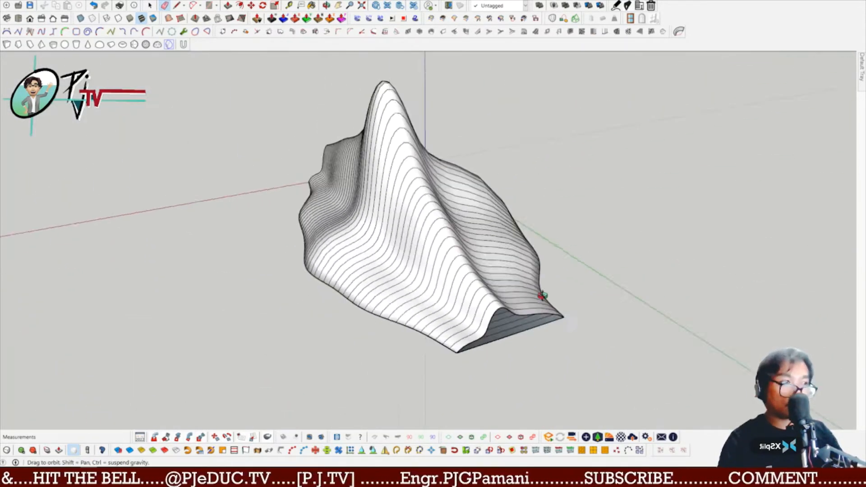
middle_click_drag(543, 293, 288, 297)
middle_click_drag(533, 315, 331, 255)
scroll(329, 248, "up", 3)
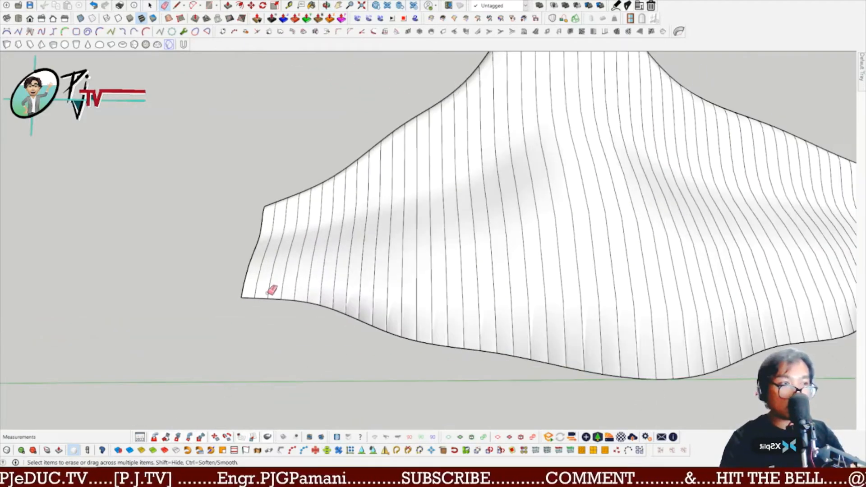
key("space")
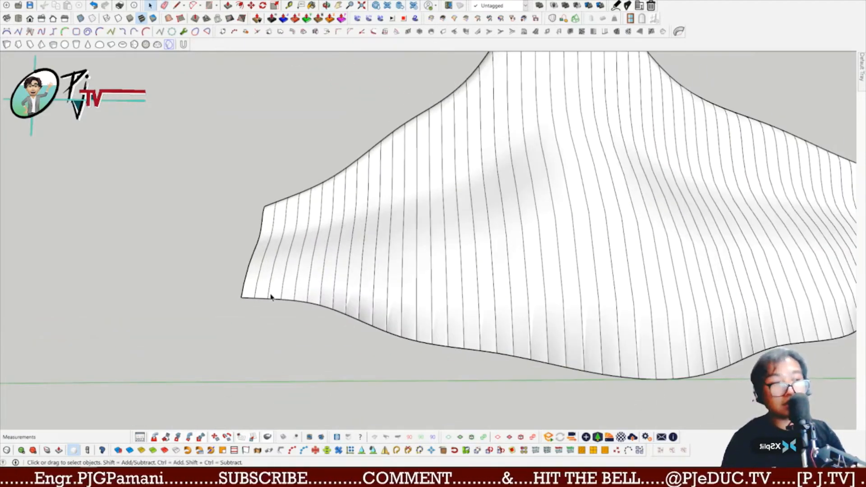
mouse_move(270, 299)
middle_mouse_down()
mouse_move(293, 290)
mouse_move(311, 299)
middle_mouse_up()
triple_click(290, 287)
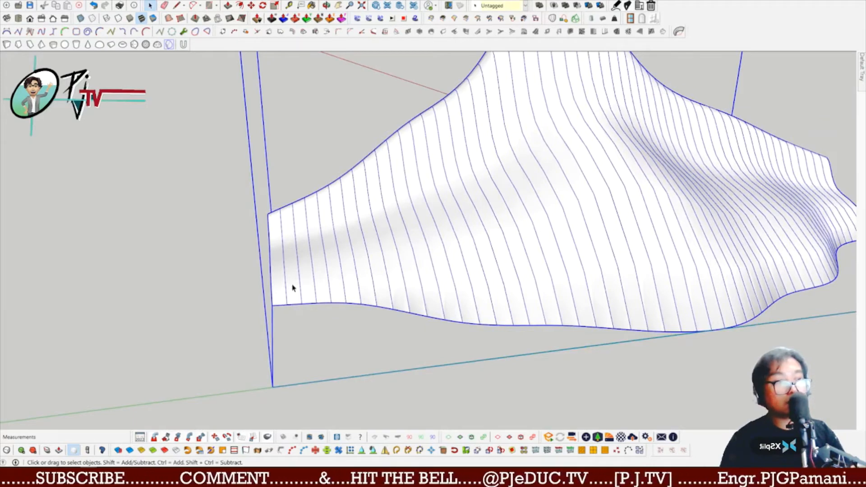
double_click(293, 288)
key("Delete")
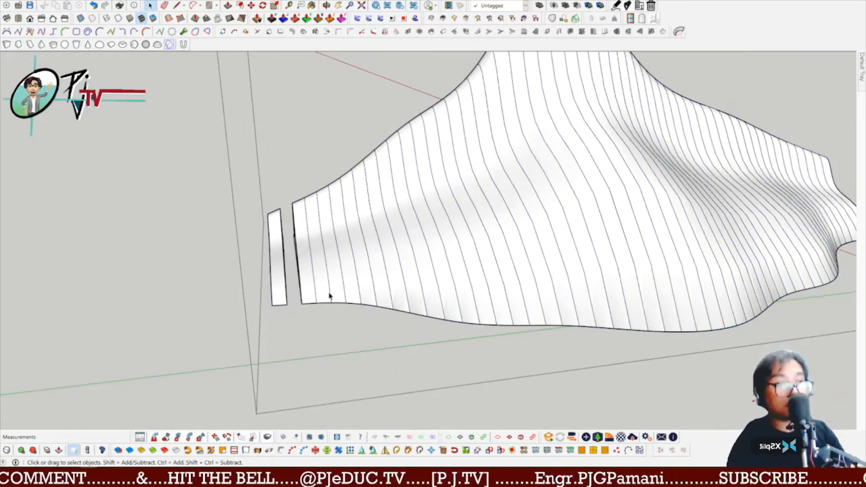
Step: Delete every other strip from the fourth to the tenth, counting from the surface's narrow end
left_click(321, 286)
key("Delete")
left_click(349, 281)
key("Delete")
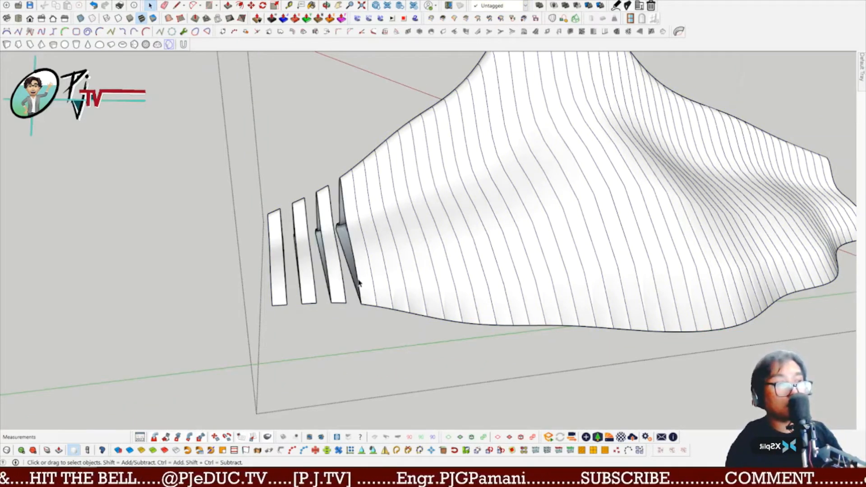
left_click(383, 280)
key("Delete")
left_click(409, 278)
key("Delete")
Step: Delete the next three alternate strips of the solid surface on the slope rising toward the peak
middle_click_drag(444, 282, 407, 275)
left_click(417, 273)
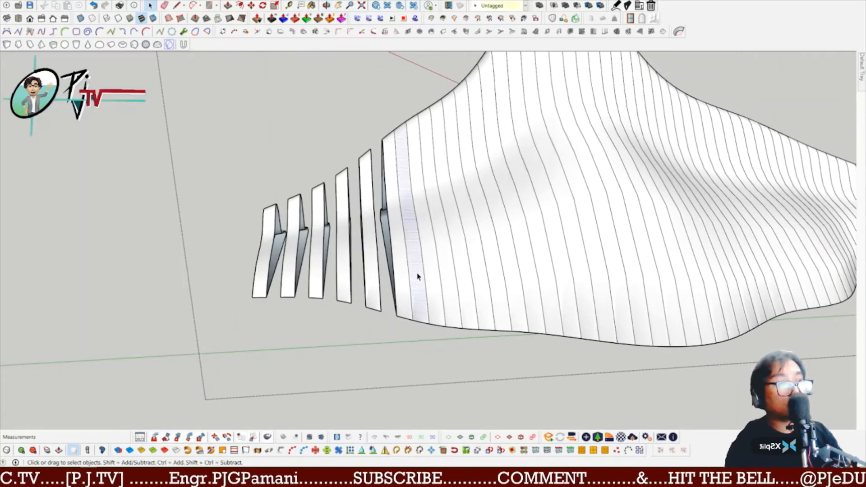
key("Delete")
left_click(449, 279)
key("Delete")
left_click(486, 280)
key("Delete")
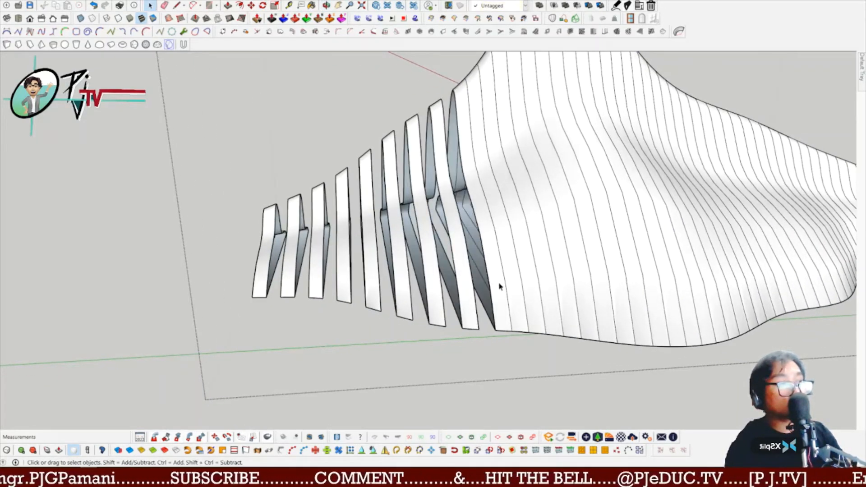
Step: Continue the pattern through the peak area by deleting four more alternate strips of the surface
left_click(515, 283)
key("Delete")
middle_click_drag(515, 282, 490, 286)
left_click(501, 286)
key("Delete")
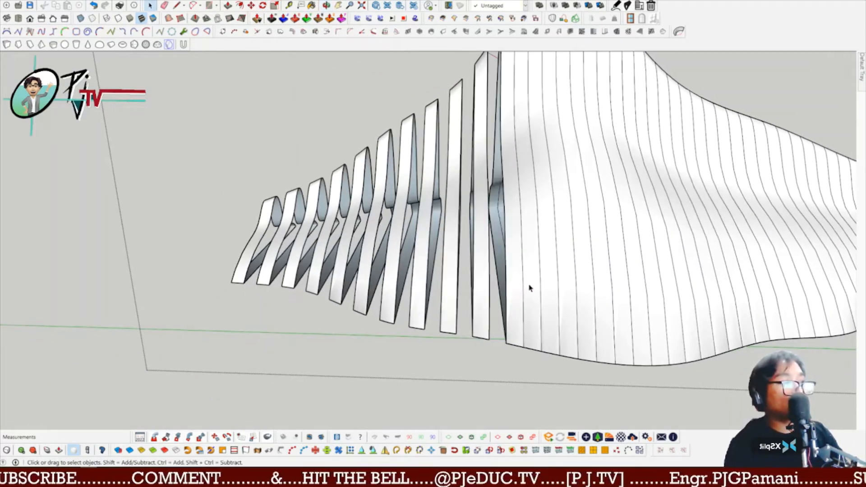
left_click(532, 286)
key("Delete")
left_click(571, 285)
key("Delete")
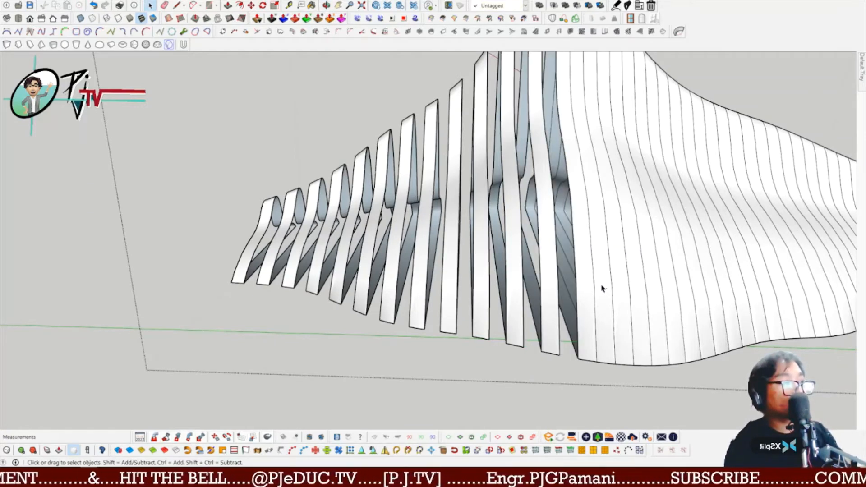
Step: Delete four more alternate strips just past the peak, keeping one strip between each gap
left_click(602, 286)
key("Delete")
left_click(623, 289)
middle_click_drag(643, 293, 620, 294)
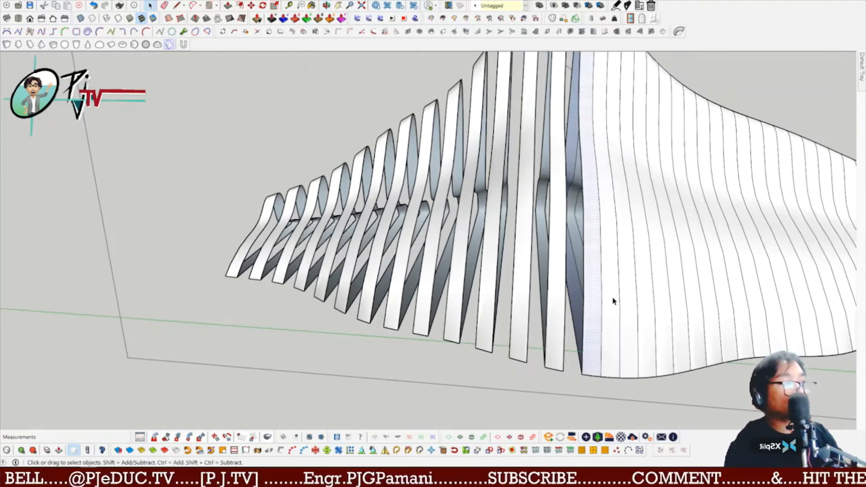
left_click(614, 299)
key("Delete")
left_click(647, 307)
key("Delete")
left_click(680, 308)
key("Delete")
Step: Delete three more alternate strips on the slope descending from the peak
middle_click_drag(700, 311, 669, 315)
left_click(668, 315)
key("Delete")
left_click(702, 315)
key("Delete")
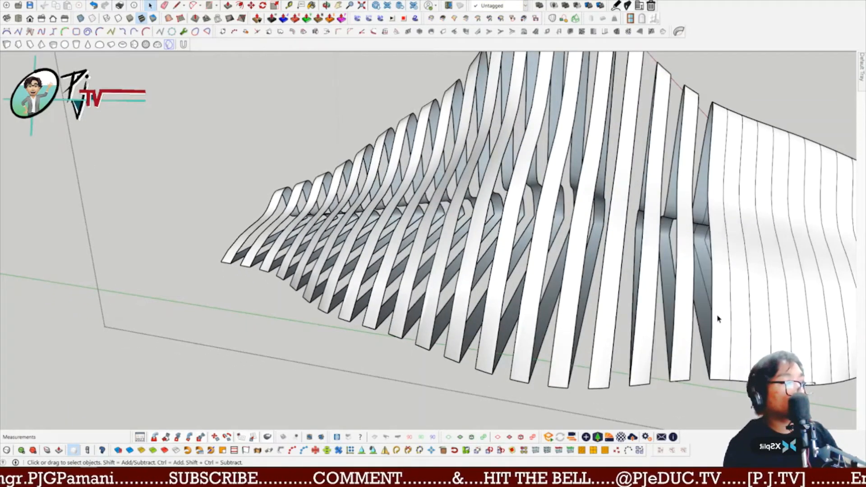
left_click(739, 324)
key("Delete")
Step: Delete the following two alternate strips beside the still solid end section of the surface
scroll(746, 326, "down", 5)
scroll(784, 332, "up", 1)
left_click(773, 335)
key("Delete")
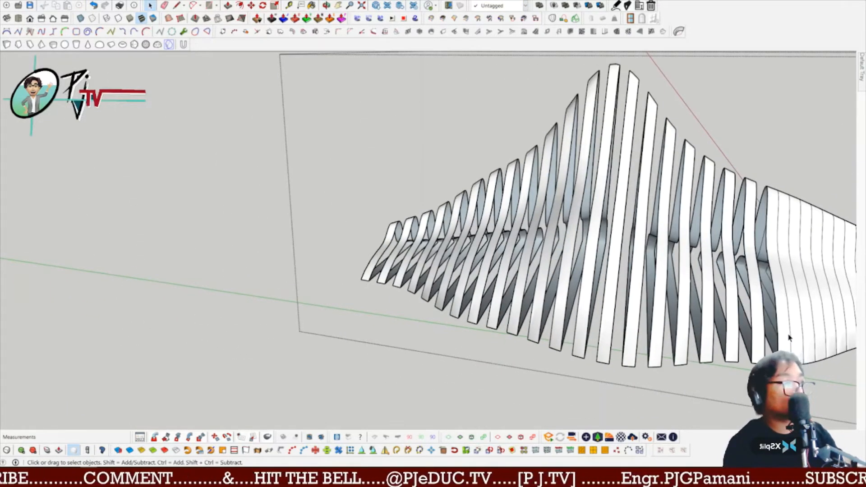
left_click(798, 338)
key("Delete")
mouse_move(800, 339)
middle_mouse_down()
mouse_move(826, 350)
mouse_move(806, 344)
middle_mouse_up()
scroll(806, 344, "down", 4)
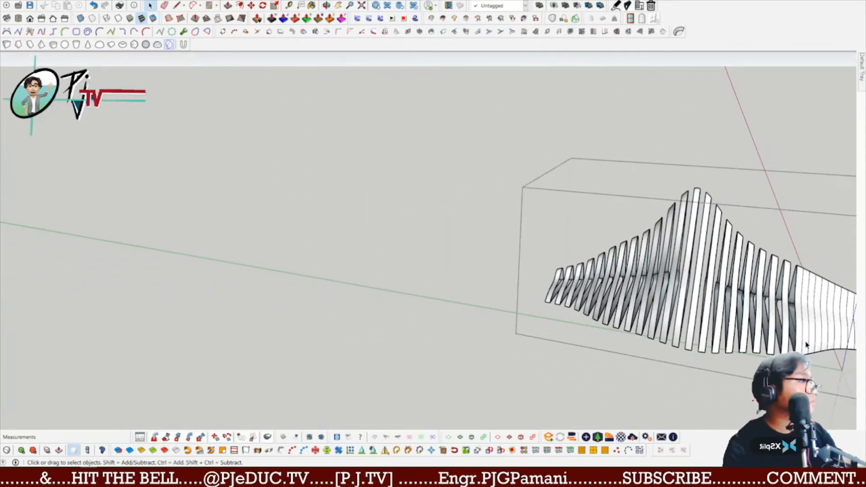
left_click(805, 344)
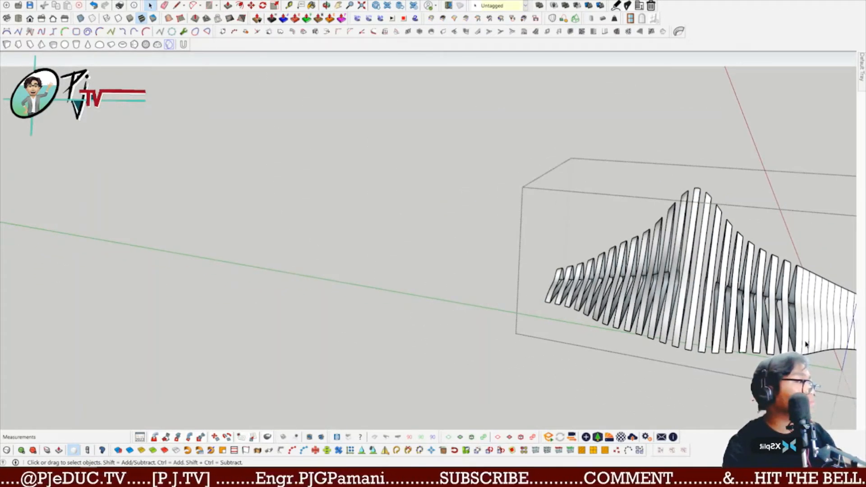
Step: Select the six alternate strips in the remaining solid end section together and delete them
middle_click_drag(797, 351, 629, 316, "shift")
scroll(629, 315, "up", 4)
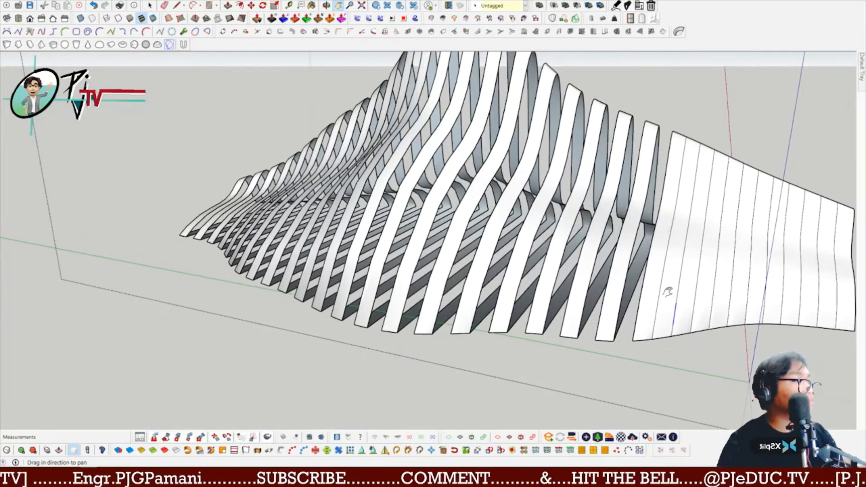
left_click(670, 296)
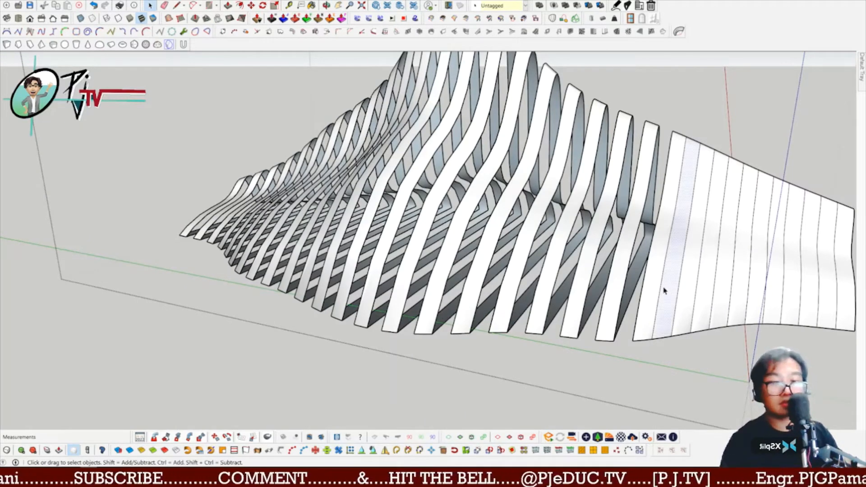
left_click(718, 282, "ctrl")
left_click(742, 282, "ctrl")
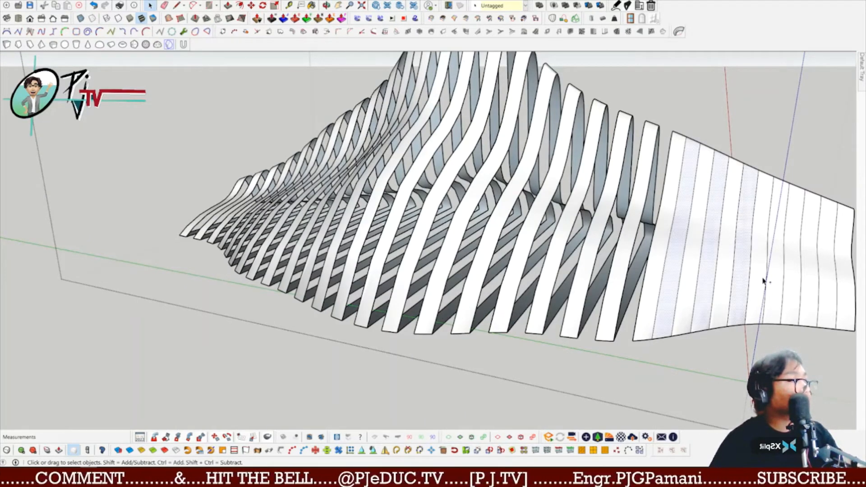
left_click(775, 285, "ctrl")
left_click(810, 283, "ctrl")
left_click(845, 285, "ctrl")
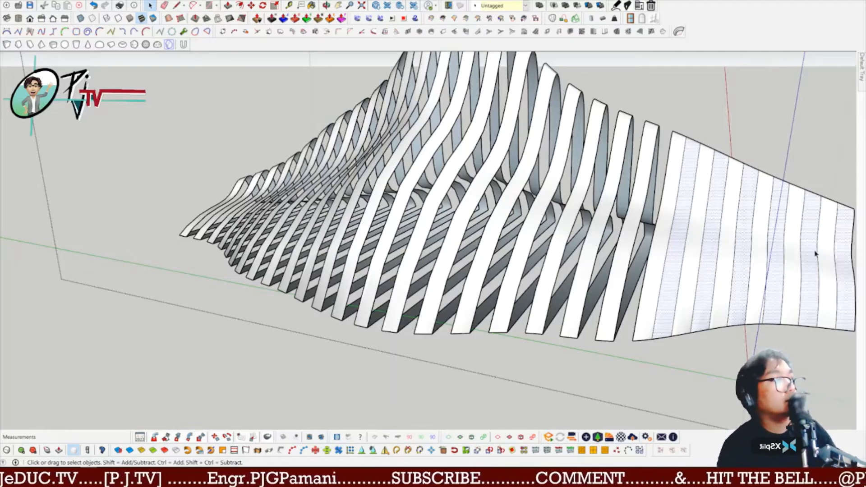
key("Delete")
Step: Delete the leftover edges beyond the last strip at the finished end and close the group
scroll(812, 261, "down", 8)
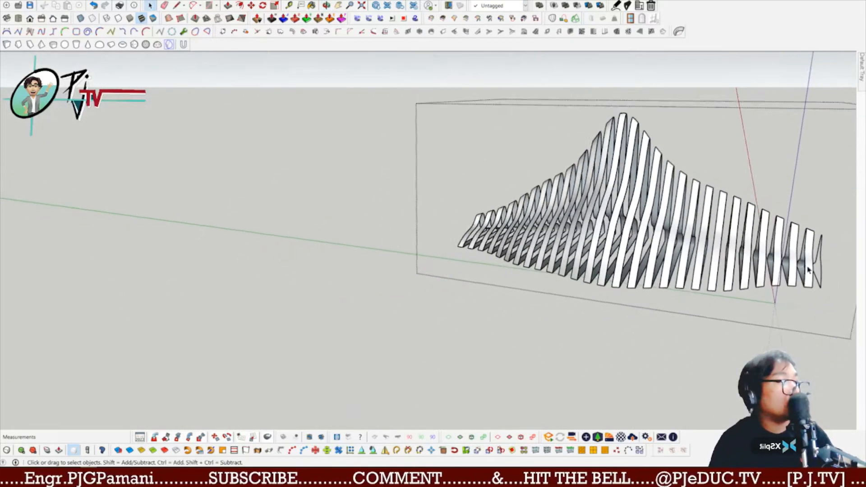
scroll(810, 271, "up", 2)
middle_click_drag(802, 270, 690, 151, "shift")
scroll(690, 221, "up", 2)
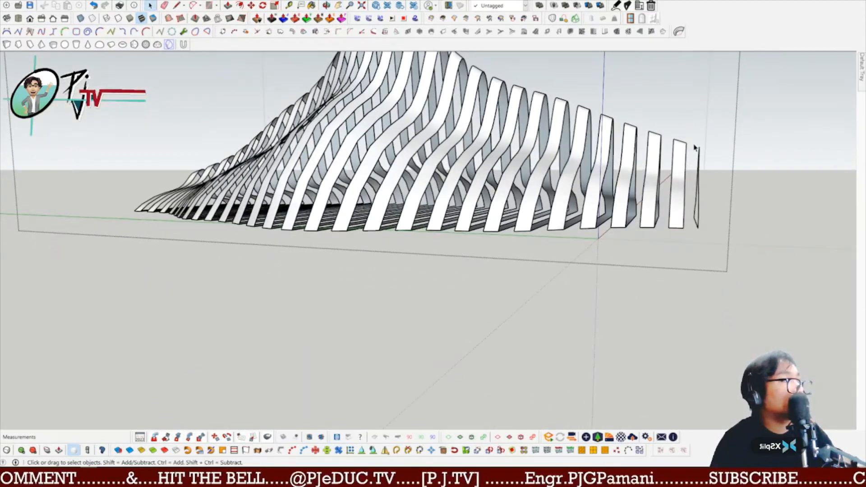
middle_click_drag(697, 230, 707, 233)
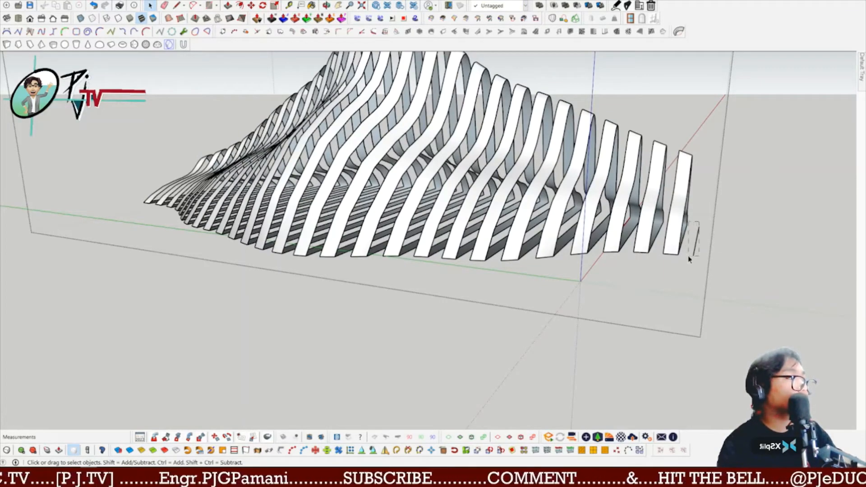
middle_click_drag(697, 239, 516, 243)
scroll(529, 201, "down", 1)
middle_click_drag(514, 196, 450, 245, "shift")
left_click(739, 99)
middle_click_drag(740, 102, 462, 176)
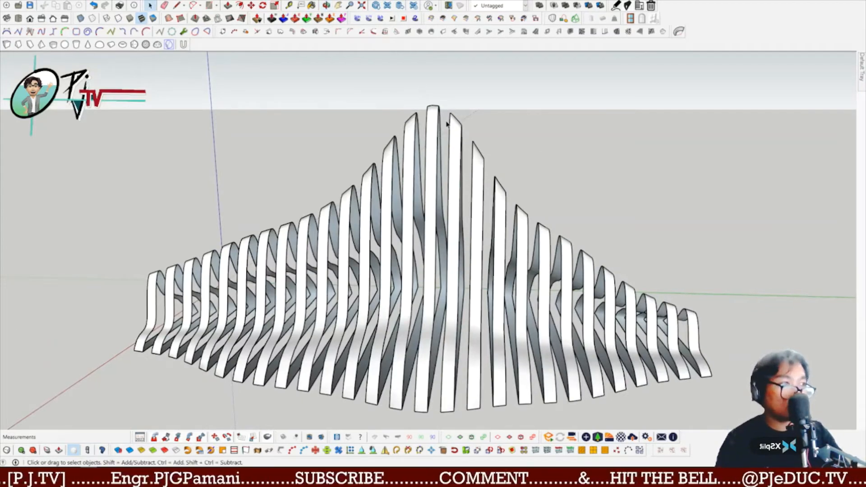
double_click(434, 129)
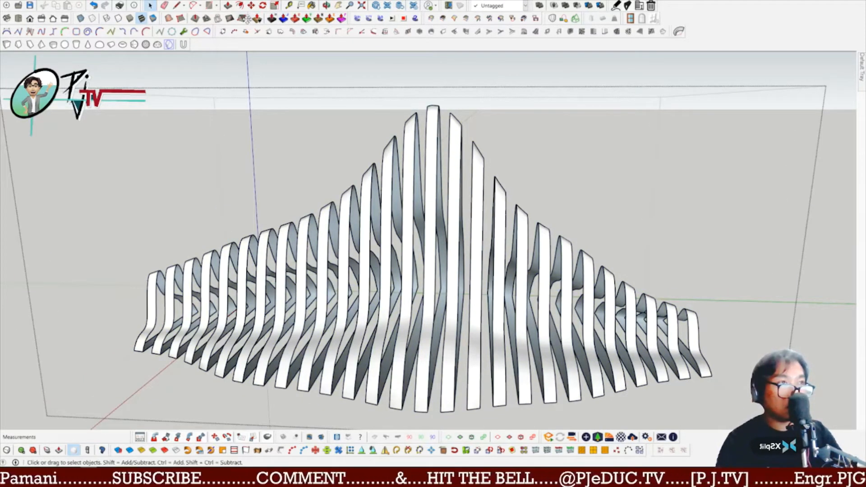
left_click_drag(247, 18, 298, 20)
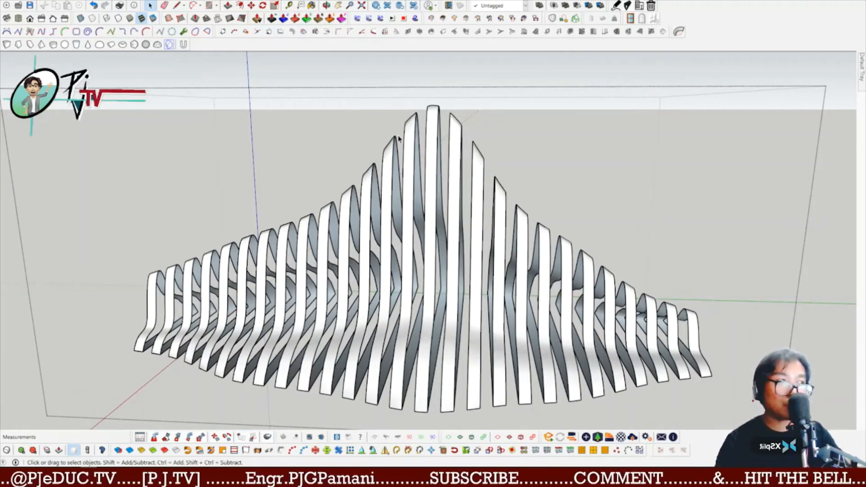
mouse_move(420, 143)
middle_mouse_down()
mouse_move(556, 203)
mouse_move(656, 229)
middle_mouse_up()
left_click(523, 185)
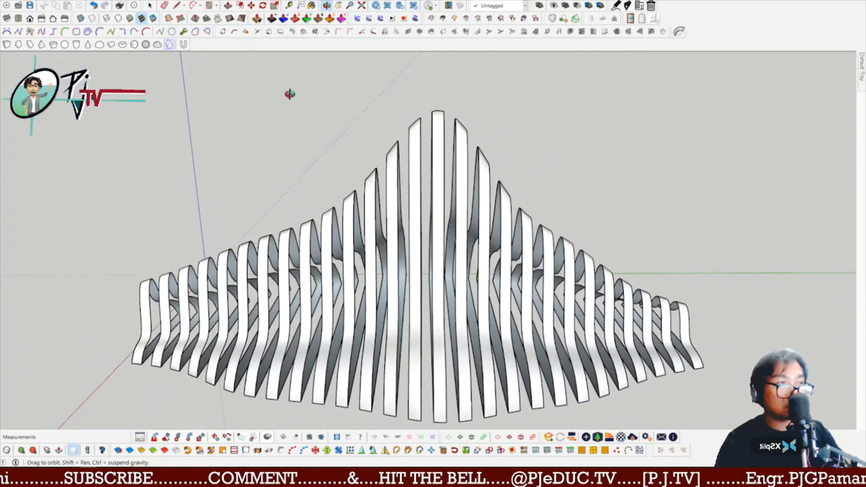
scroll(261, 171, "down", 4)
Step: Draw a rectangle on the ground in front of the strips and extrude it upward about 6892 mm
left_click(191, 363)
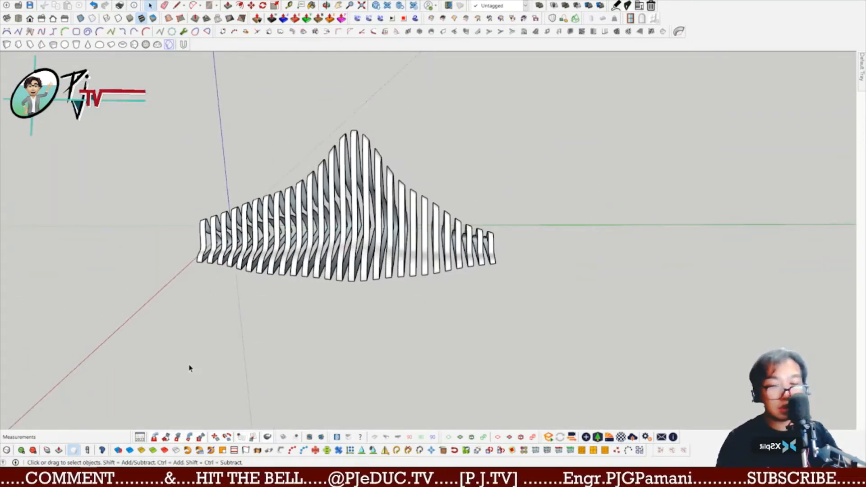
key("r")
left_click(163, 342)
left_click(256, 383)
key("space")
key("p")
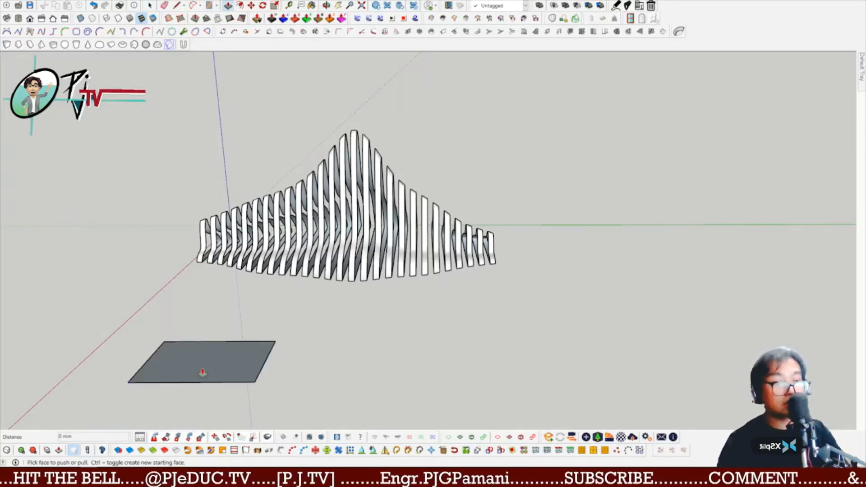
left_click(204, 370)
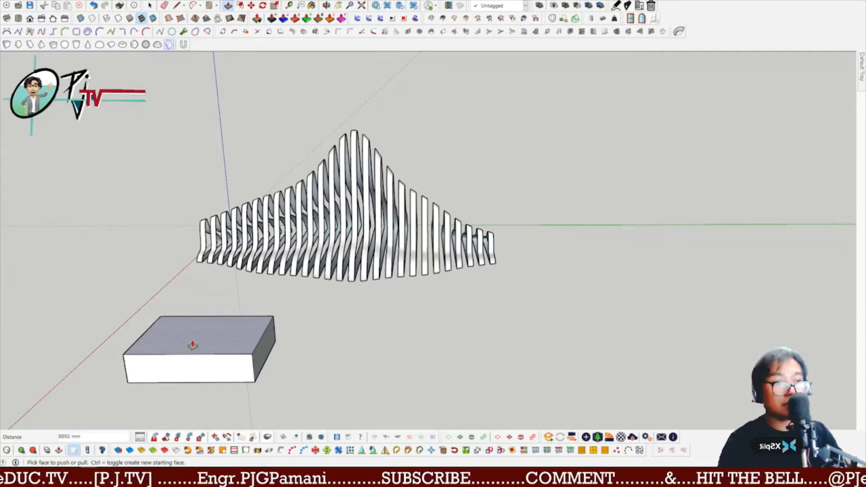
left_click(193, 346)
Step: Delete the demonstration box in front of the strips, including its leftover face and edges
key("space")
triple_click(194, 374)
key("Delete")
middle_click_drag(206, 383, 297, 328)
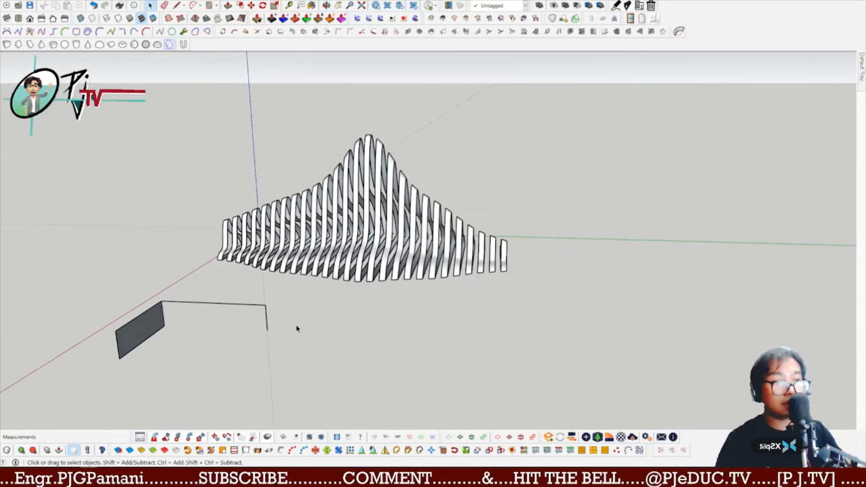
left_click_drag(103, 350, 110, 366)
key("Delete")
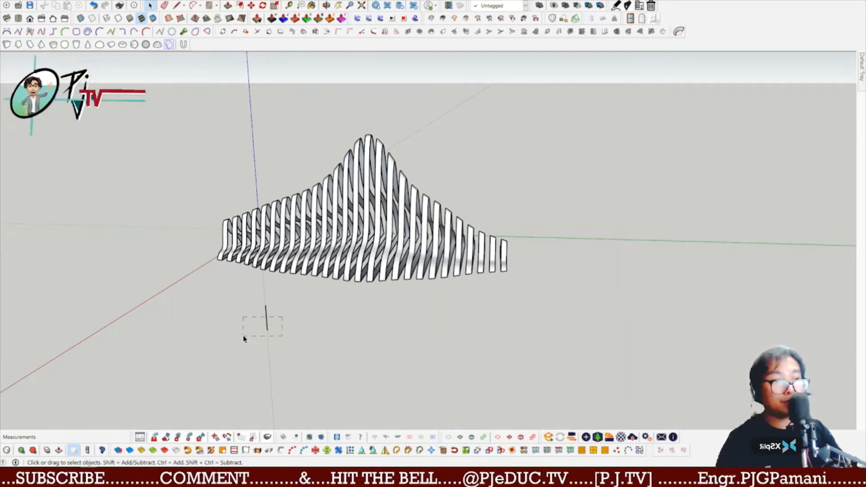
Step: Open the strip group for editing and try Push/Pull on a curved strip face
scroll(320, 264, "up", 5)
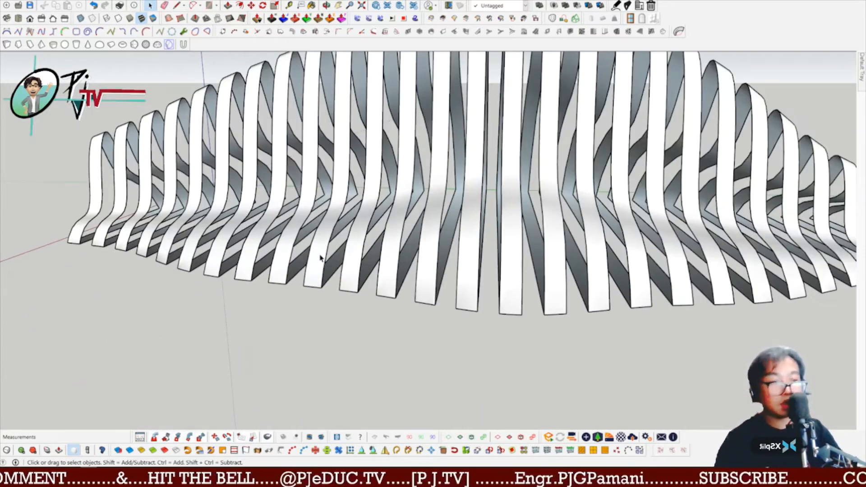
key("p")
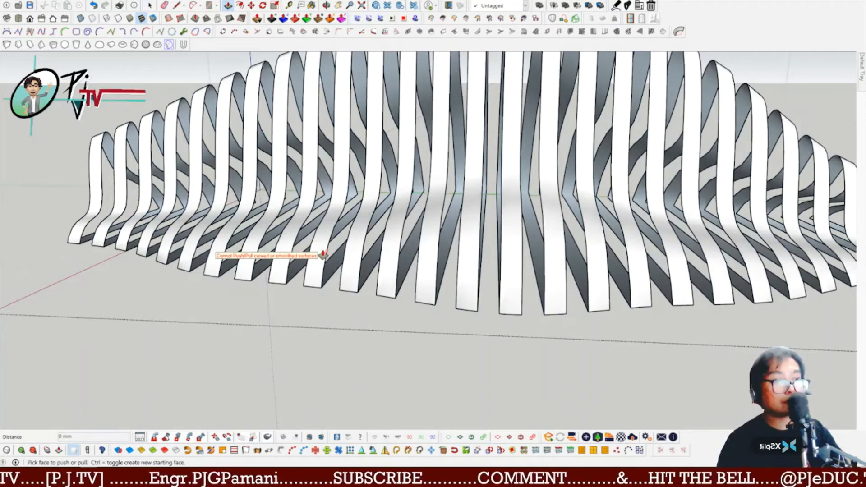
key("space")
Step: Thicken the tallest strip with Joint Push Pull using an offset of 25 mm
scroll(471, 217, "down", 2)
middle_click_drag(471, 216, 471, 244)
scroll(471, 243, "up", 2)
scroll(442, 187, "down", 2)
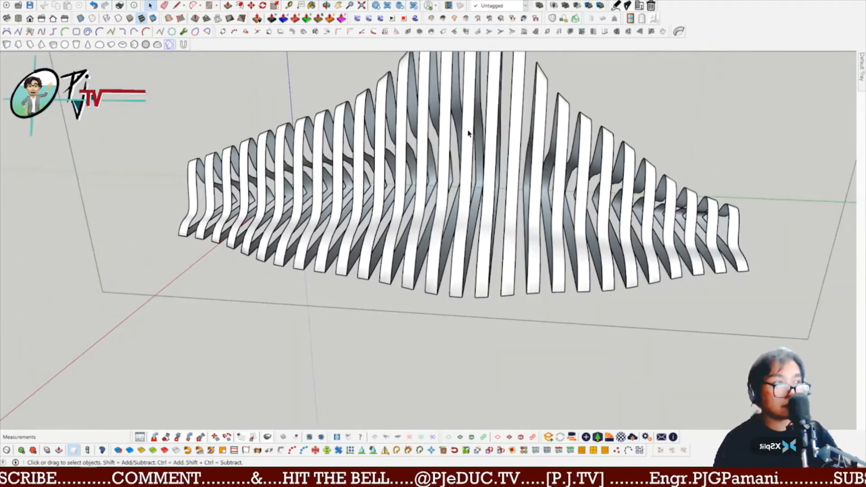
middle_click_drag(456, 145, 423, 237, "shift")
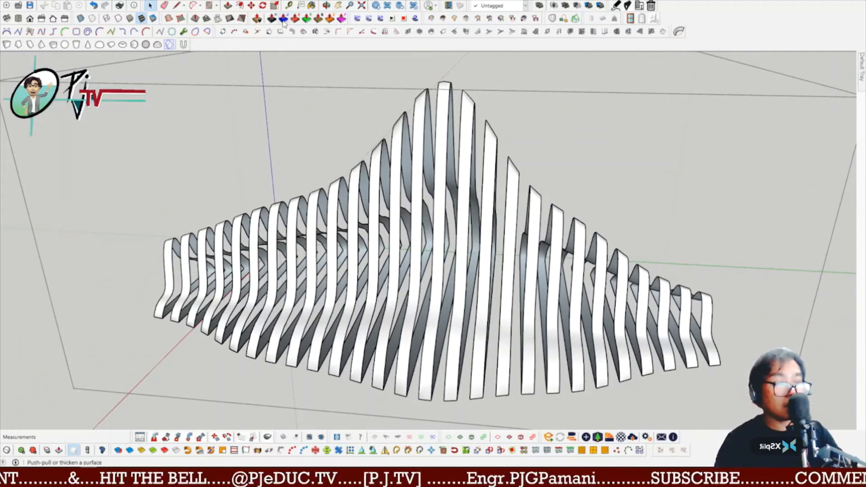
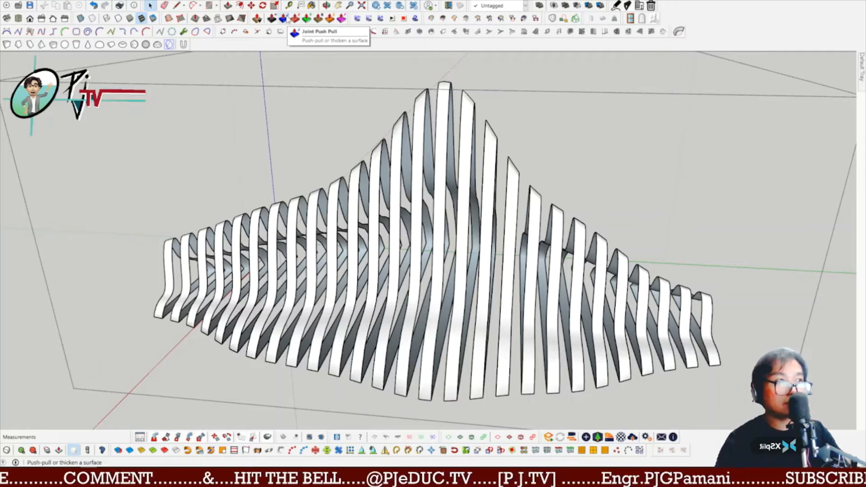
left_click(284, 18)
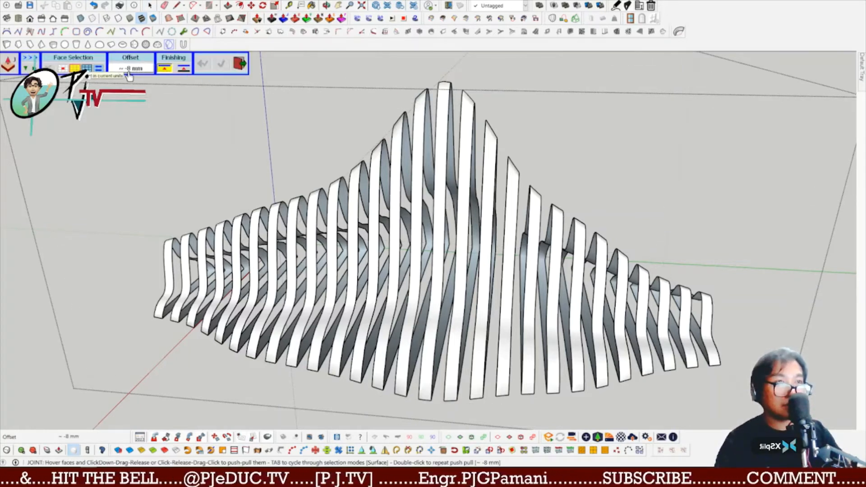
left_click(130, 70)
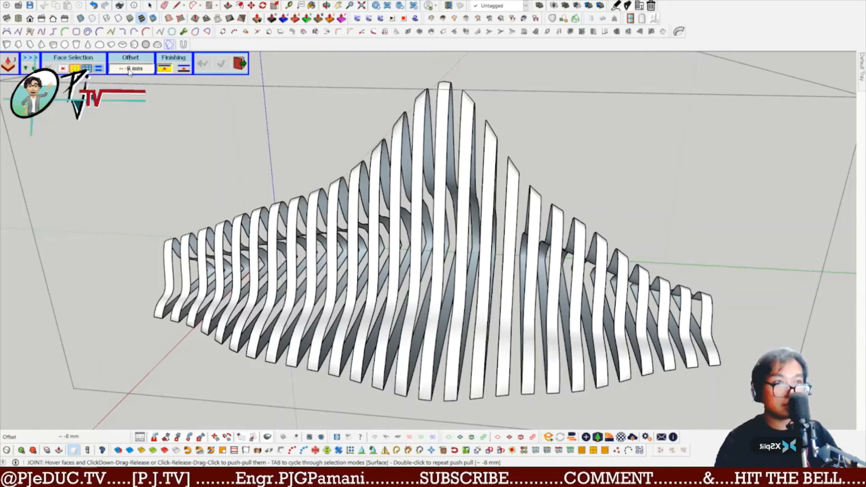
type("25")
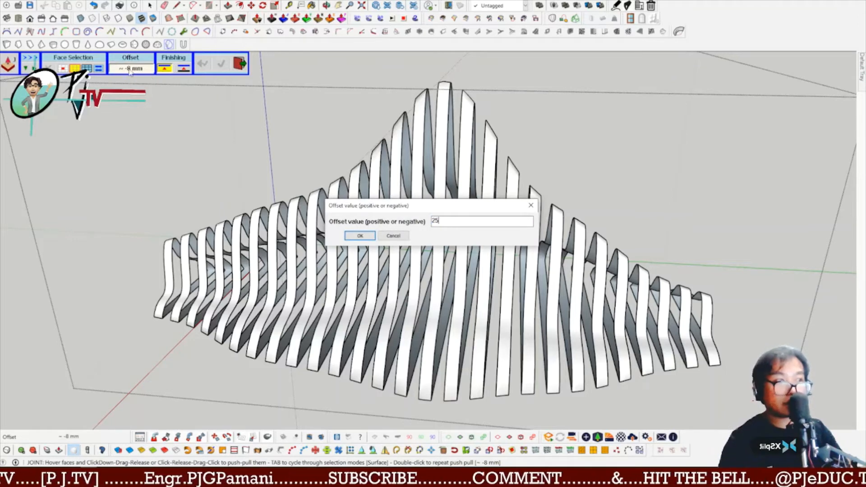
left_click(358, 236)
left_click(440, 117)
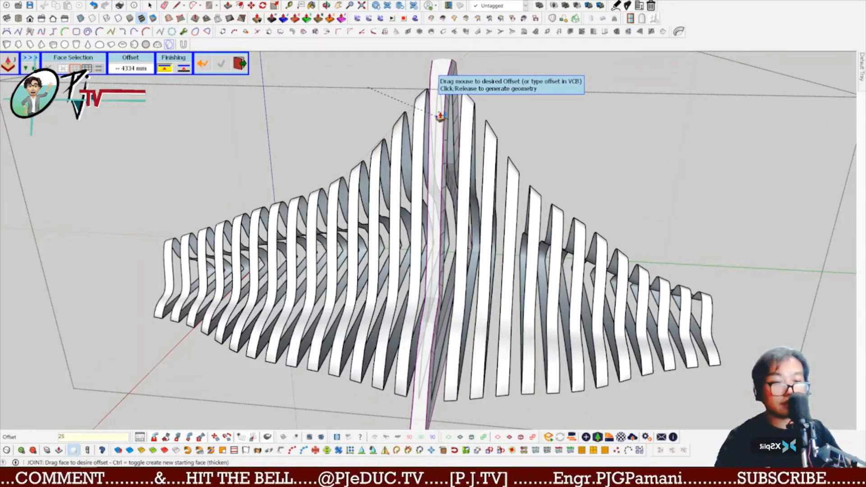
key("Return")
middle_click_drag(497, 137, 400, 100)
scroll(408, 98, "up", 4)
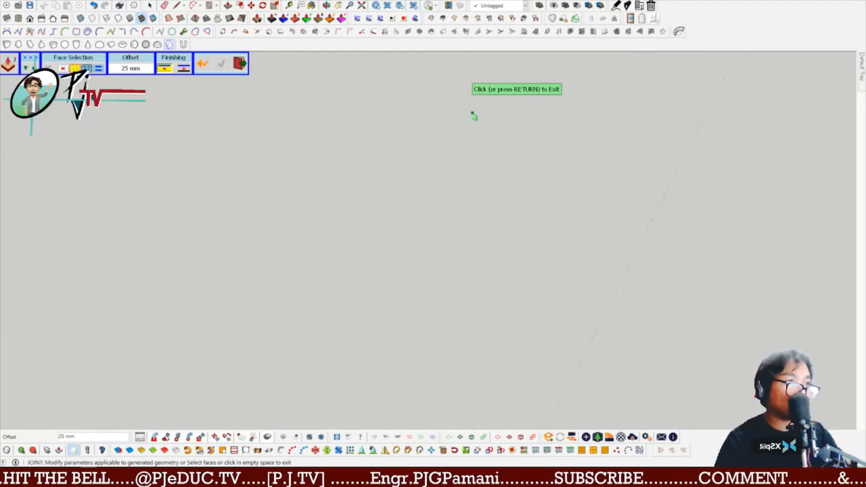
Step: Pull the tallest strip's face again with the Joint Push Pull offset at 25 mm, inspect its edge thickness, and undo the thickening
scroll(472, 113, "down", 5)
middle_click_drag(548, 169, 515, 142)
left_click(532, 130)
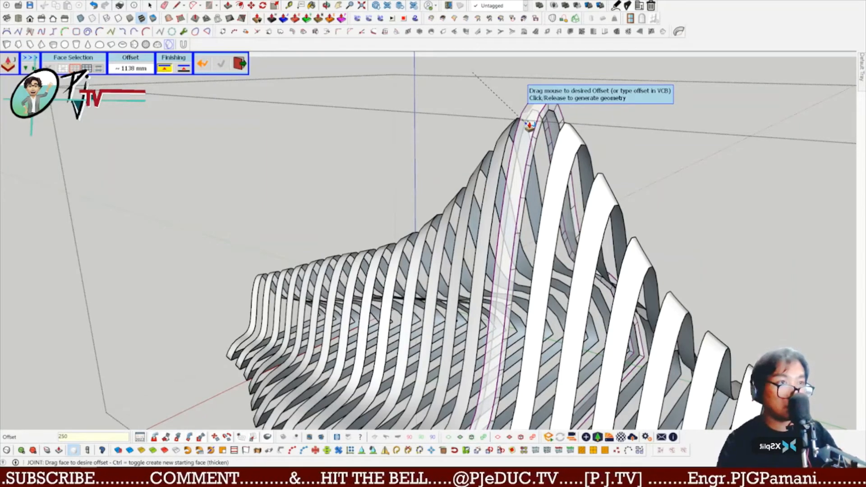
left_click(135, 70)
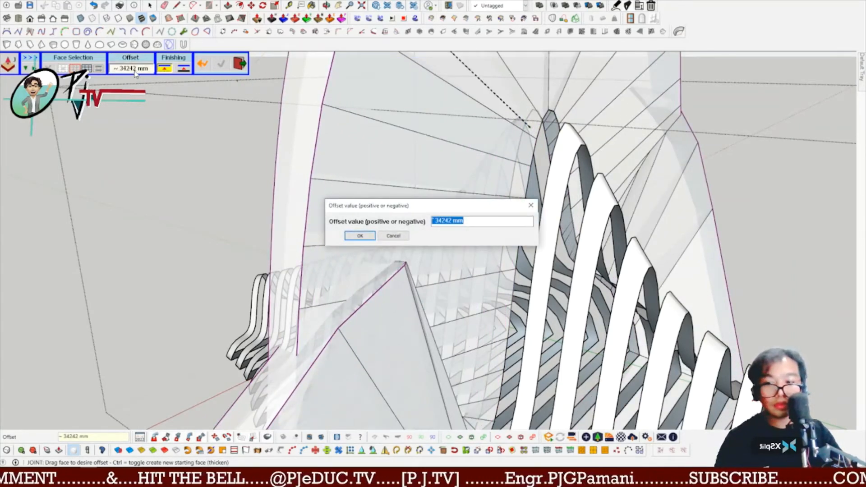
type("25")
key("Return")
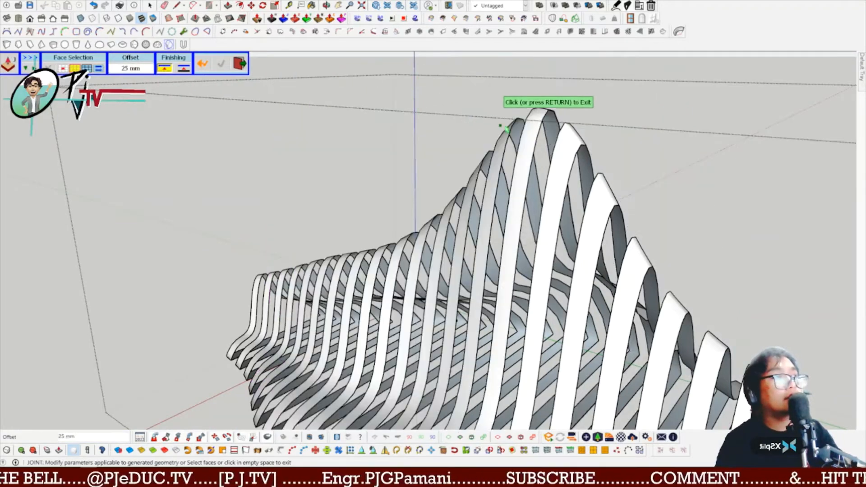
left_click(533, 115)
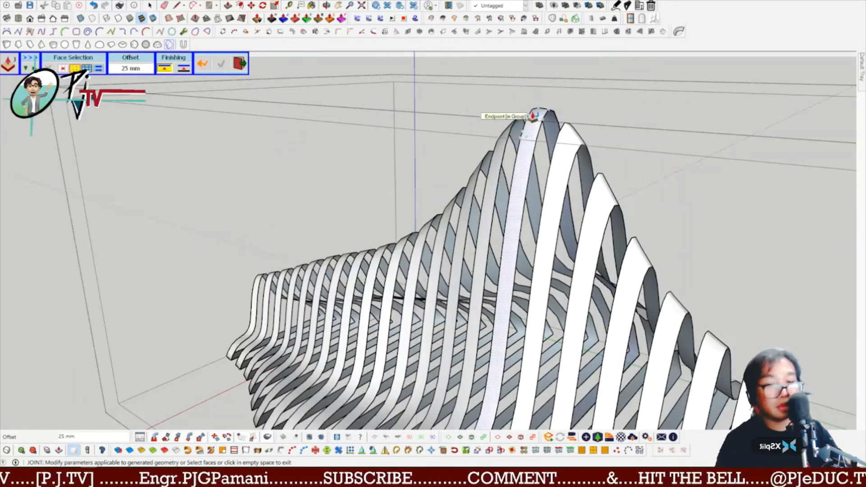
key("space")
scroll(546, 113, "up", 8)
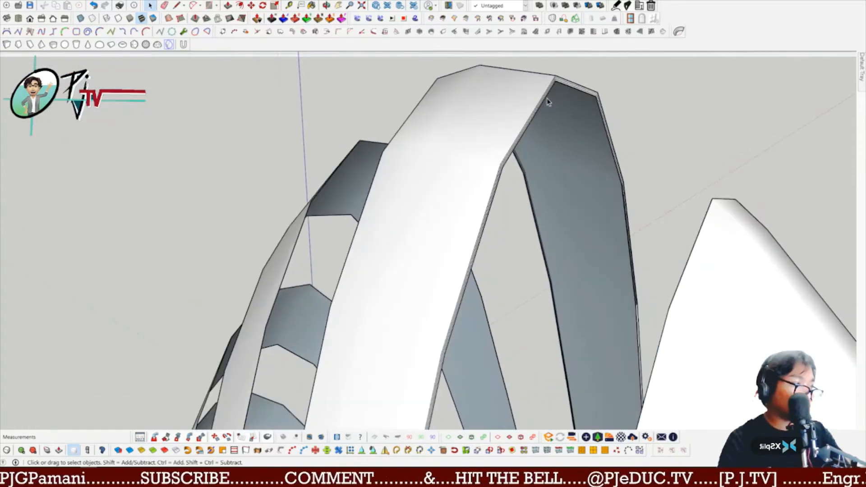
scroll(550, 94, "down", 10)
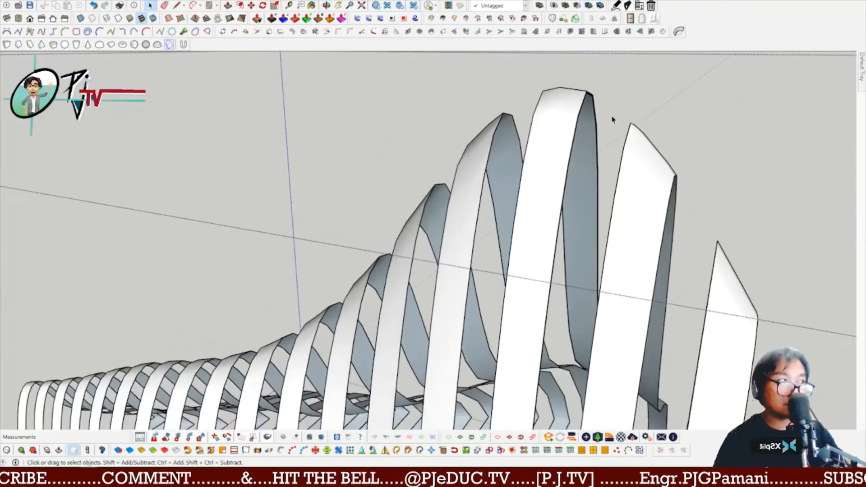
scroll(584, 125, "down", 3)
scroll(564, 153, "up", 10)
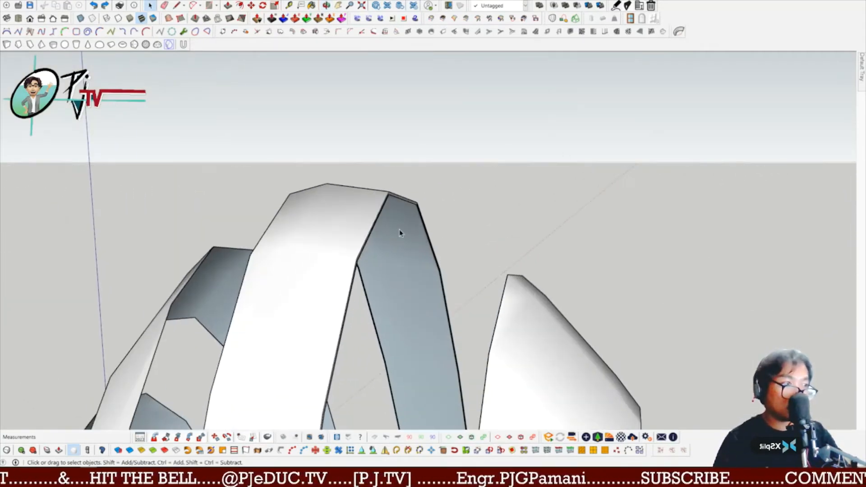
Step: Select the tallest strip's curved surface and thicken it 250 mm with Joint Push Pull
left_click(345, 220)
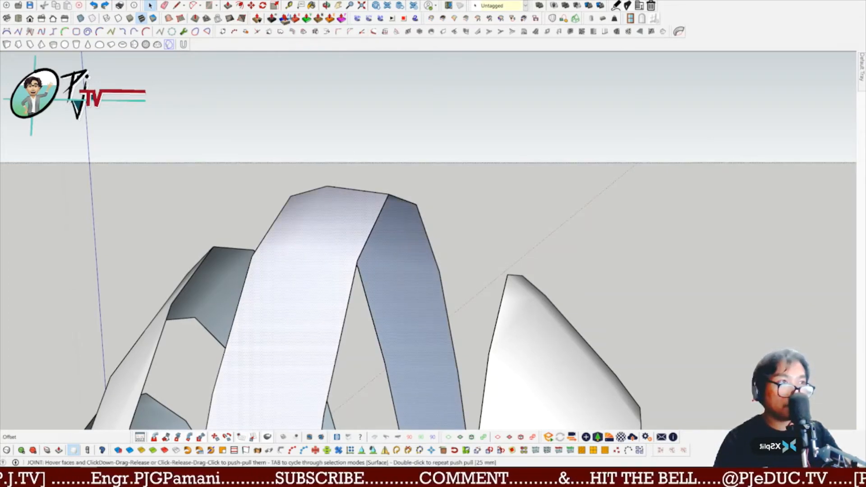
left_click(126, 70)
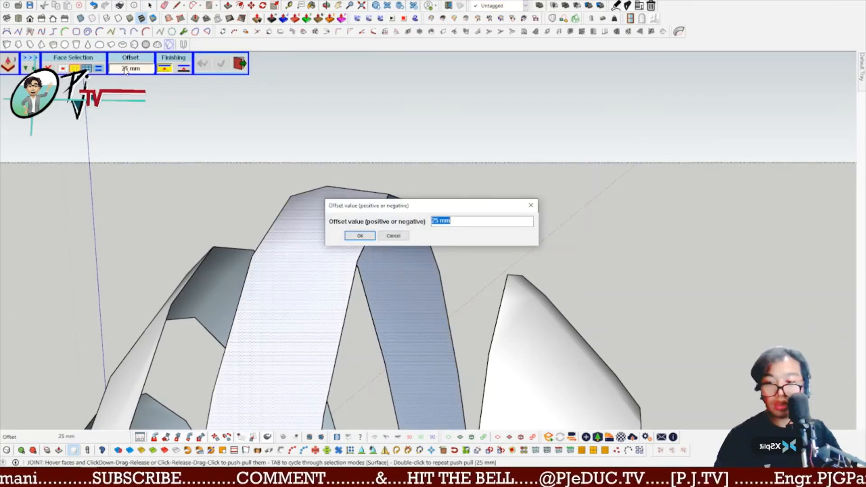
type("250")
key("Return")
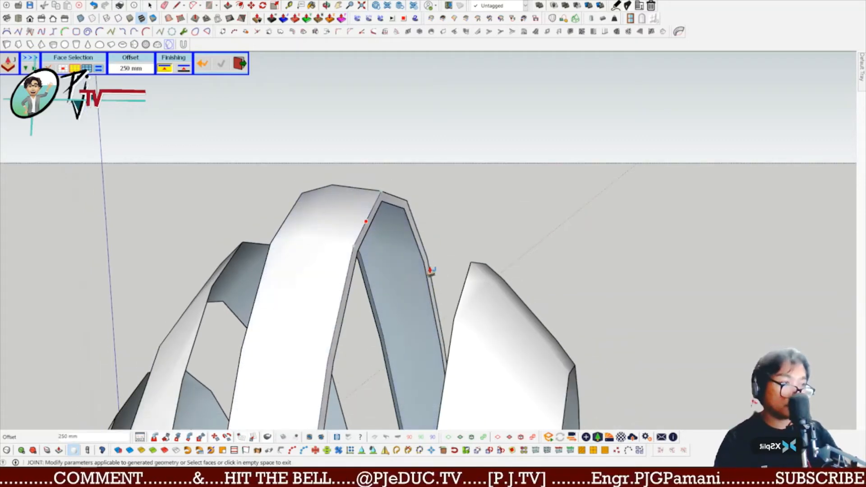
middle_click_drag(429, 270, 488, 350)
key("Return")
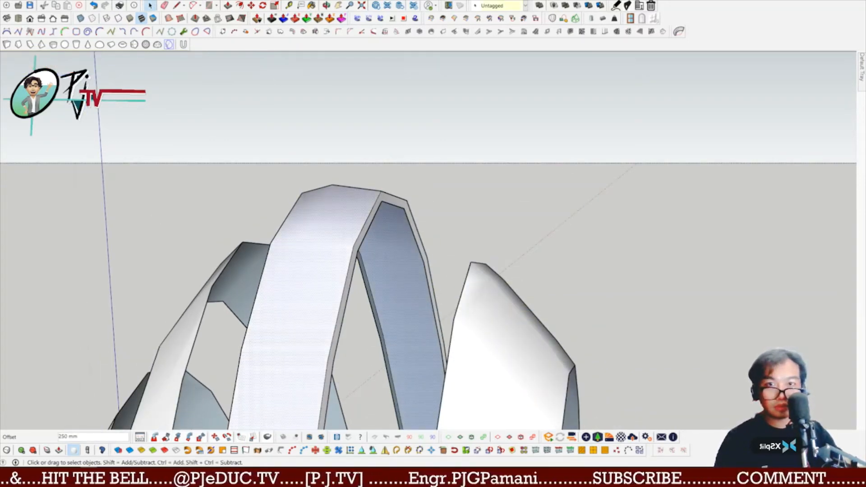
Step: Select the strip beside the tallest one and thicken it with a Joint Push Pull offset of 250 mm
scroll(371, 218, "down", 5)
middle_click_drag(359, 307, 386, 205)
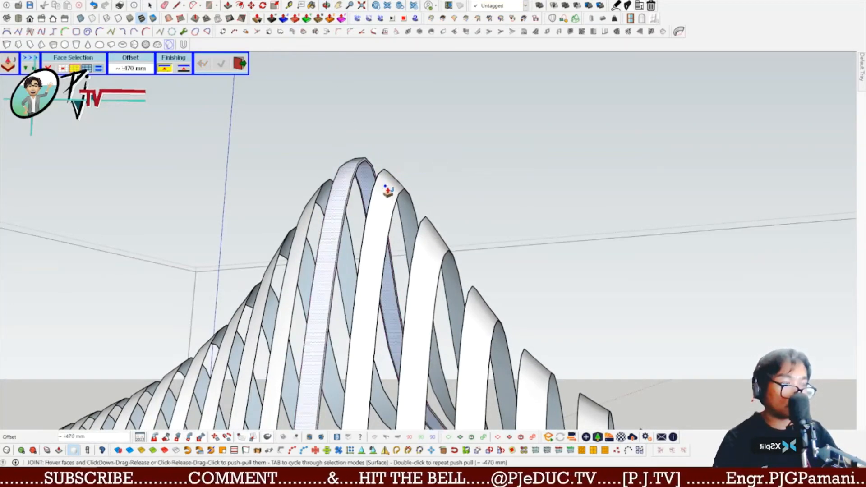
key("space")
left_click(387, 200)
left_click(283, 18)
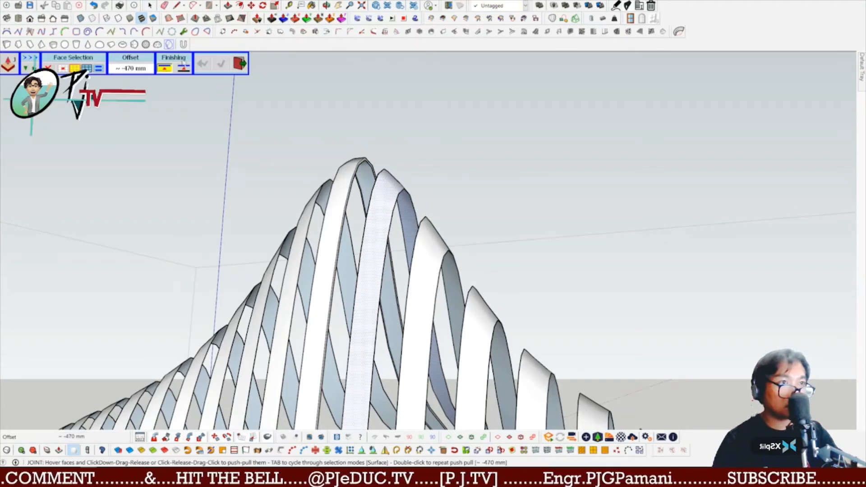
left_click(140, 68)
type("25")
key("Return")
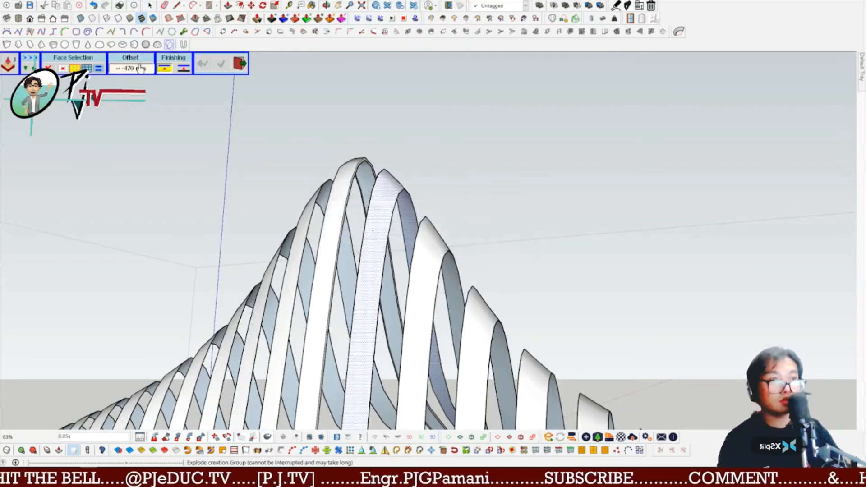
left_click(140, 67)
type("25")
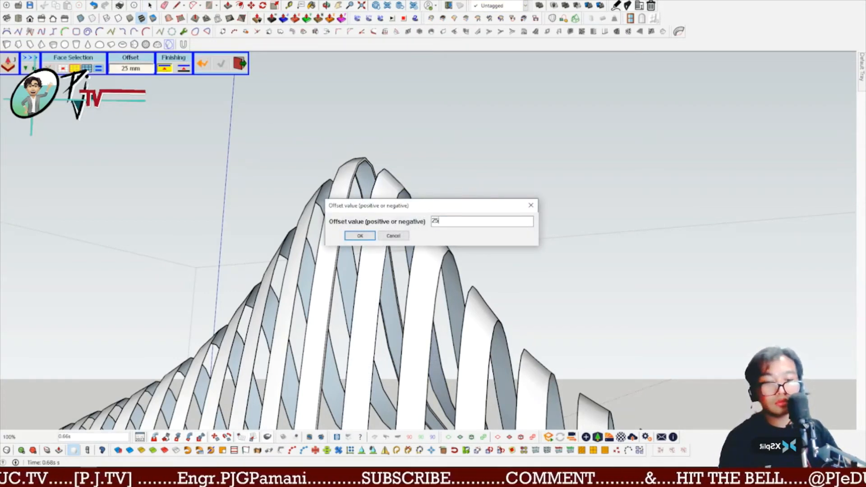
type("0")
key("Return")
Step: Thicken the remaining strips 250 mm with Joint Push Pull, dismiss the file exception warning, and exit the tool
middle_click_drag(429, 224, 401, 234)
scroll(360, 298, "down", 4)
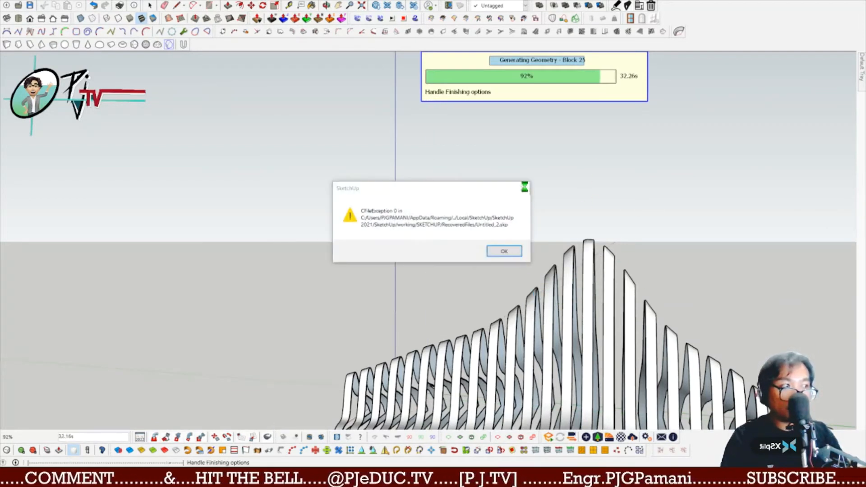
left_click(504, 251)
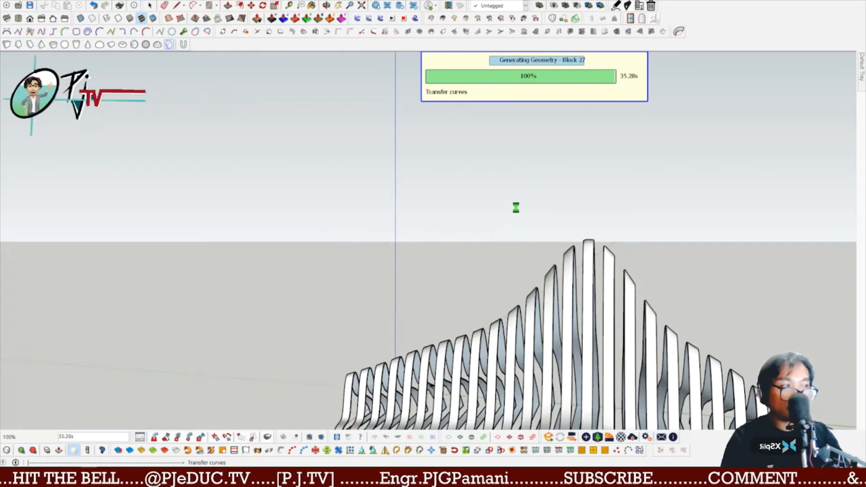
scroll(586, 235, "down", 3)
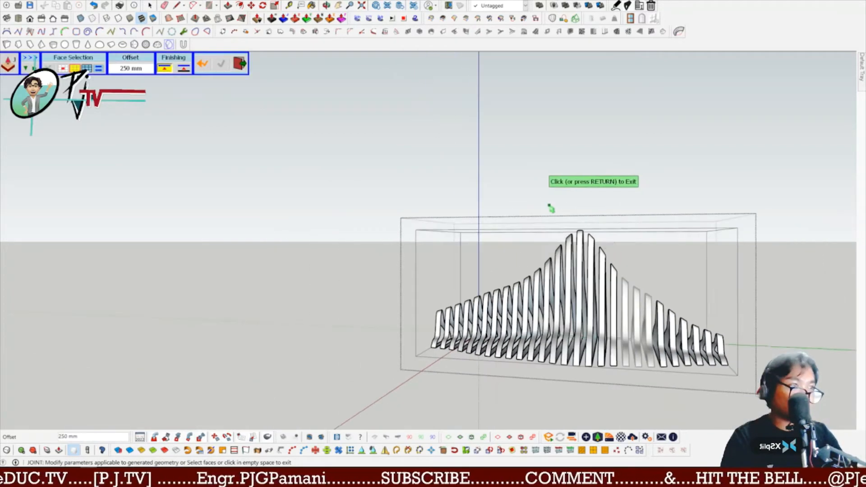
mouse_move(609, 238)
middle_mouse_down()
mouse_move(674, 300)
mouse_move(650, 235)
middle_mouse_up()
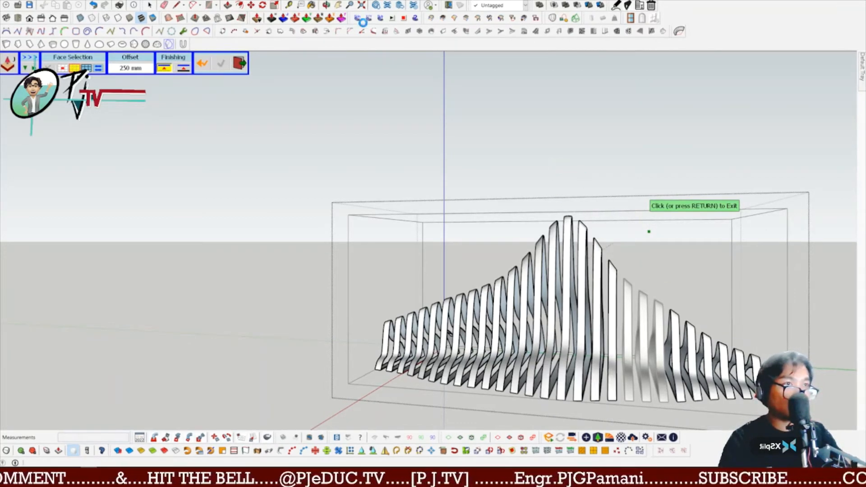
left_click(581, 180)
Step: Select the whole strip structure and paint it with a dark brown material from the Wood collection
middle_click_drag(487, 276, 291, 334)
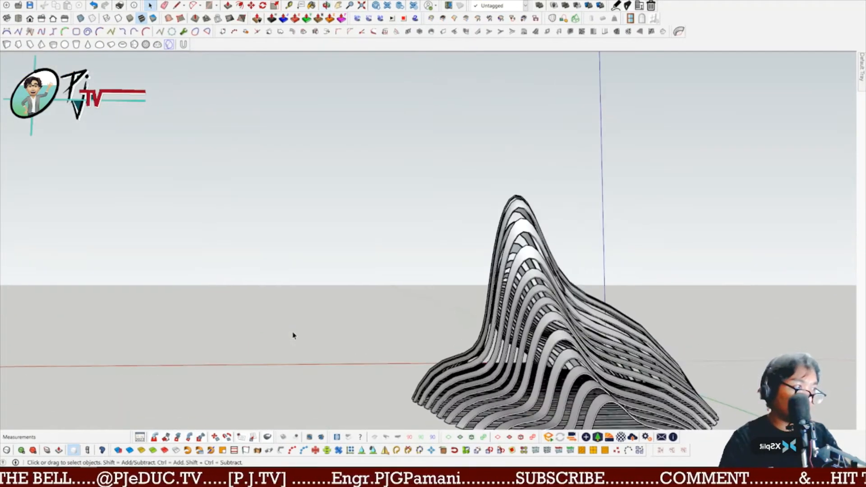
scroll(465, 216, "up", 8)
scroll(490, 206, "down", 10)
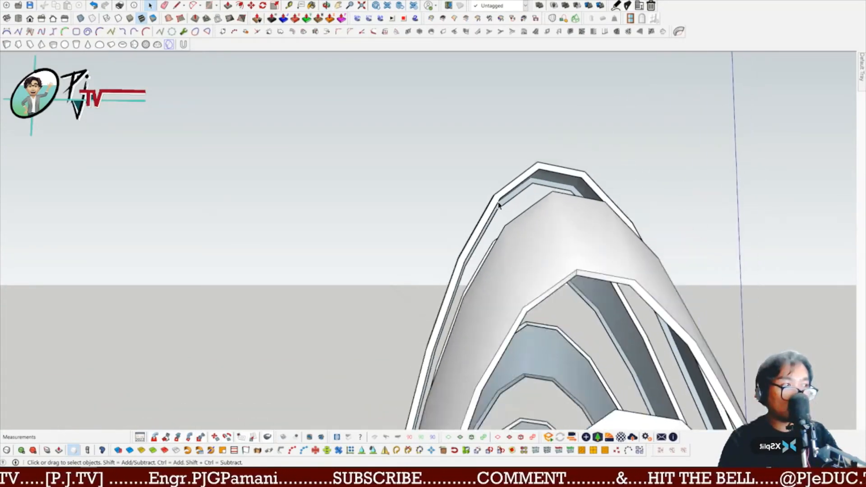
middle_click_drag(703, 311, 514, 309)
left_click_drag(627, 174, 203, 326)
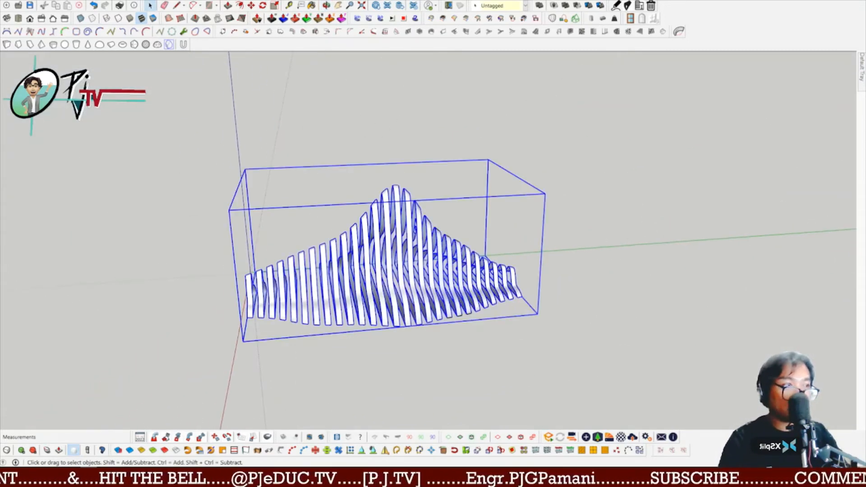
mouse_move(863, 81)
scroll(802, 119, "up", 15)
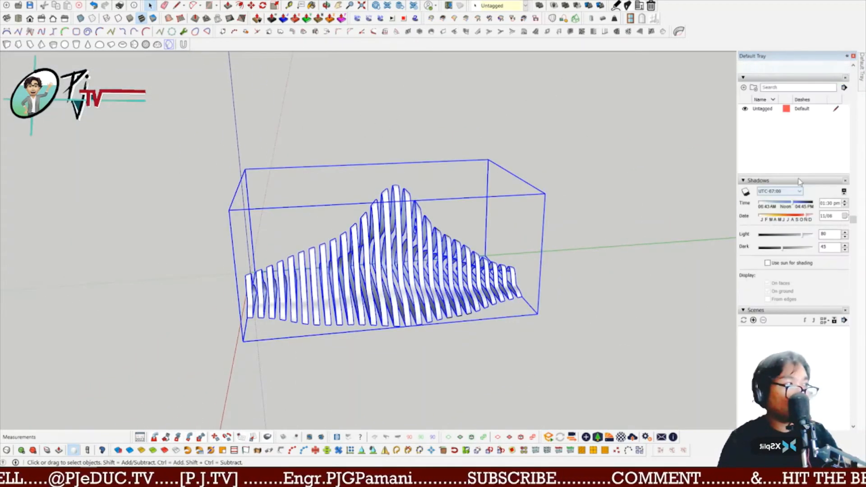
left_click(793, 209)
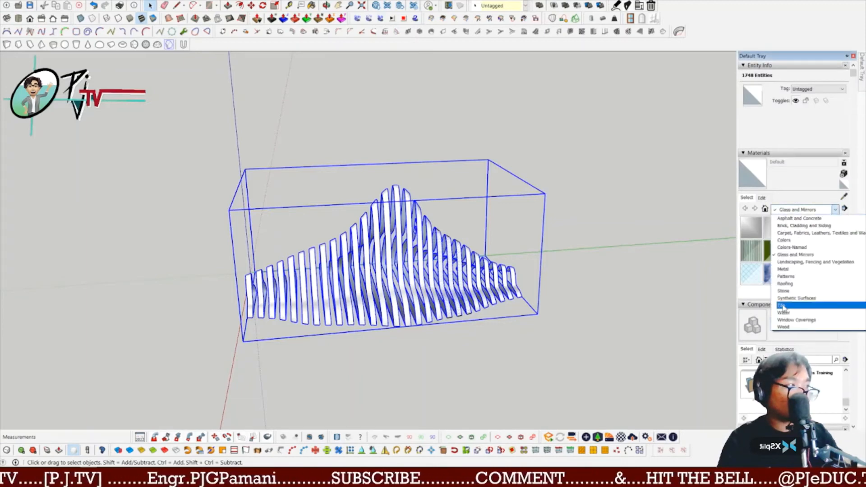
left_click(786, 328)
left_click(801, 276)
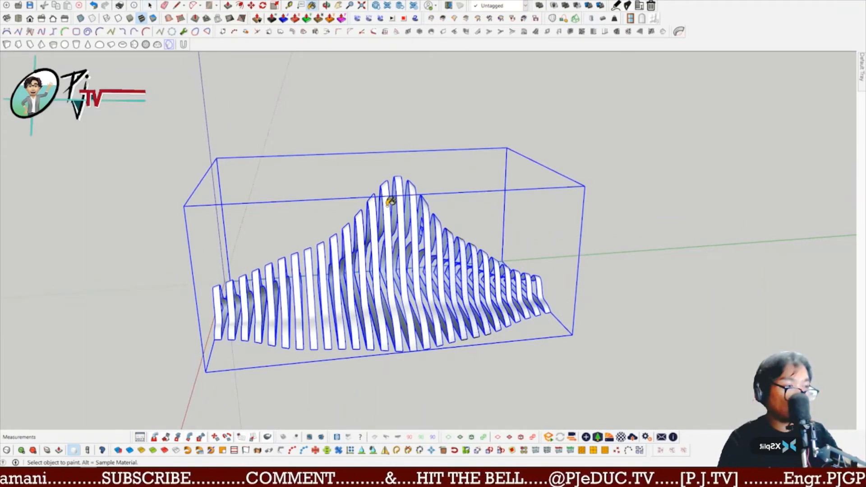
left_click(391, 202)
Step: Paint the unpainted inner faces of the strips with the dark brown wood material
middle_click_drag(455, 247, 534, 207)
left_click(644, 295)
scroll(472, 248, "up", 5)
scroll(532, 154, "up", 3)
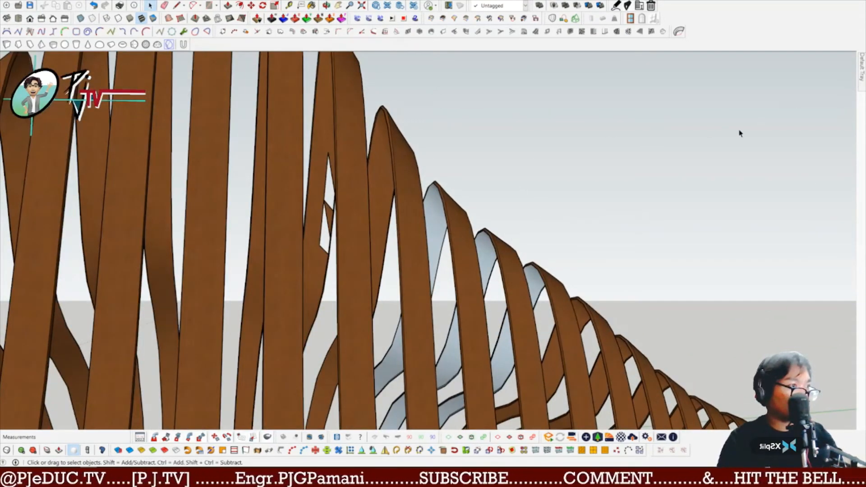
mouse_move(862, 72)
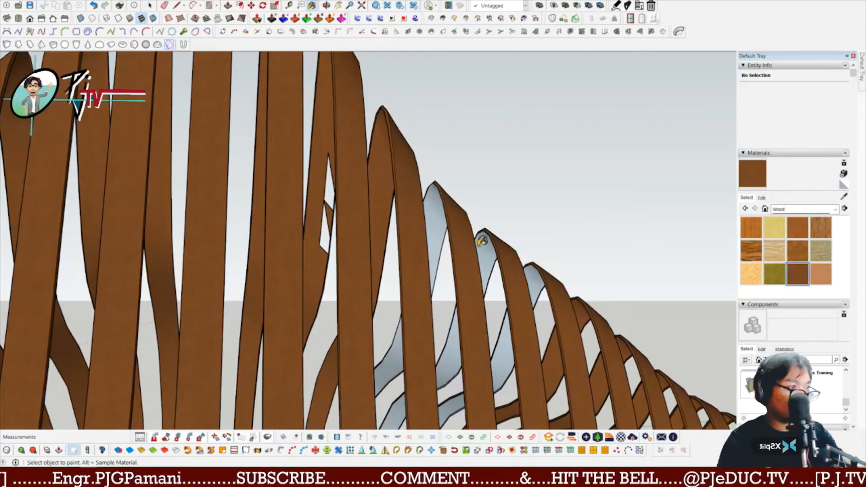
left_click(480, 245)
scroll(407, 189, "down", 3)
middle_click_drag(407, 191, 408, 283)
scroll(452, 268, "down", 5)
scroll(356, 293, "up", 4)
scroll(298, 275, "down", 5)
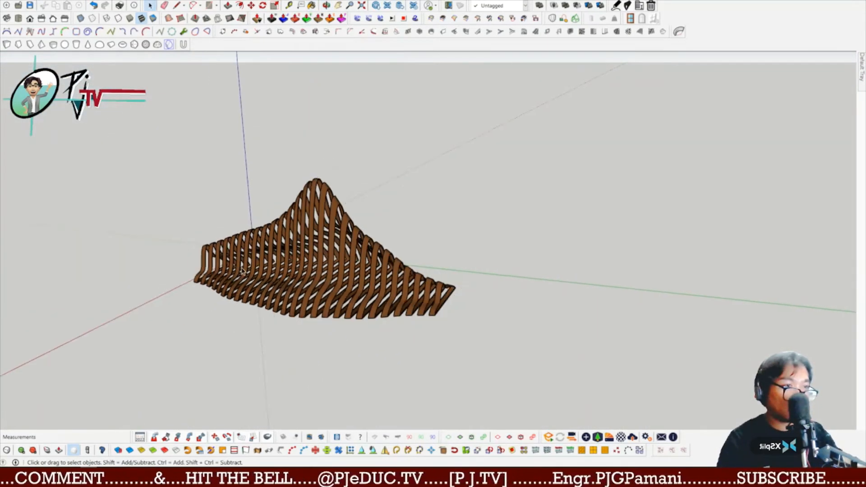
Step: Draw a rectangle on the ground beside the strip structure and push/pull it into a thin slab
middle_click_drag(51, 265, 135, 265)
scroll(133, 272, "down", 3)
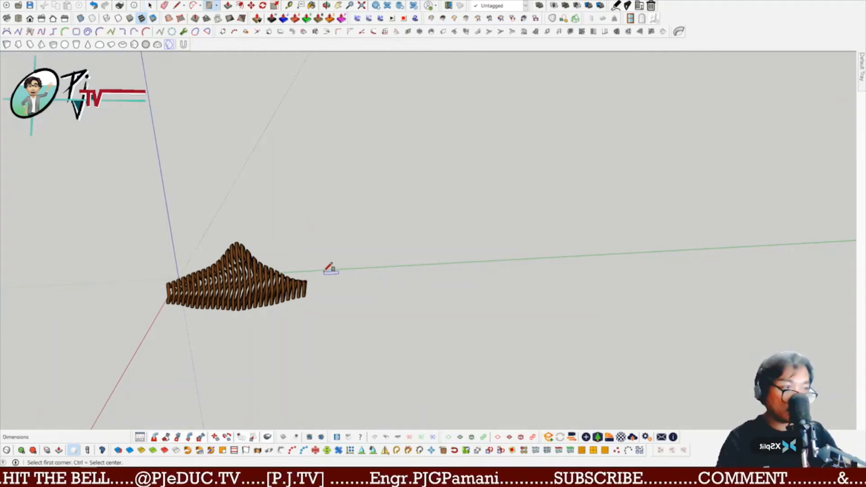
left_click(472, 305)
key("space")
scroll(428, 293, "up", 5)
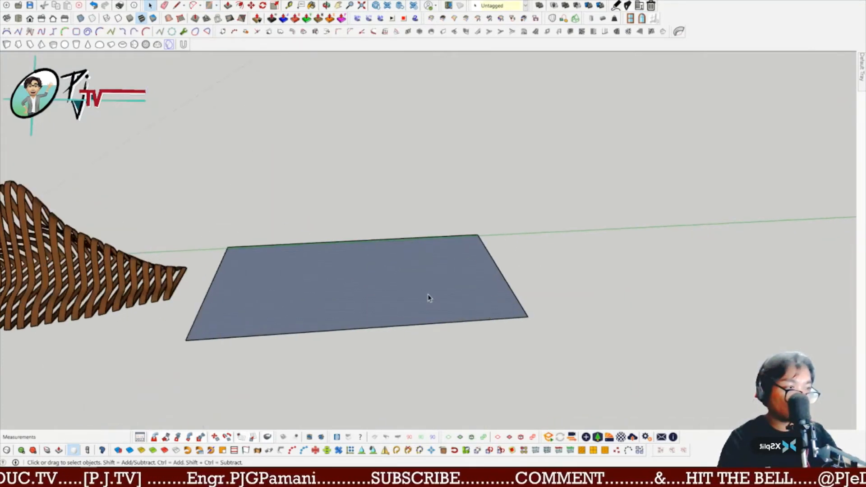
key("p")
left_click(422, 298)
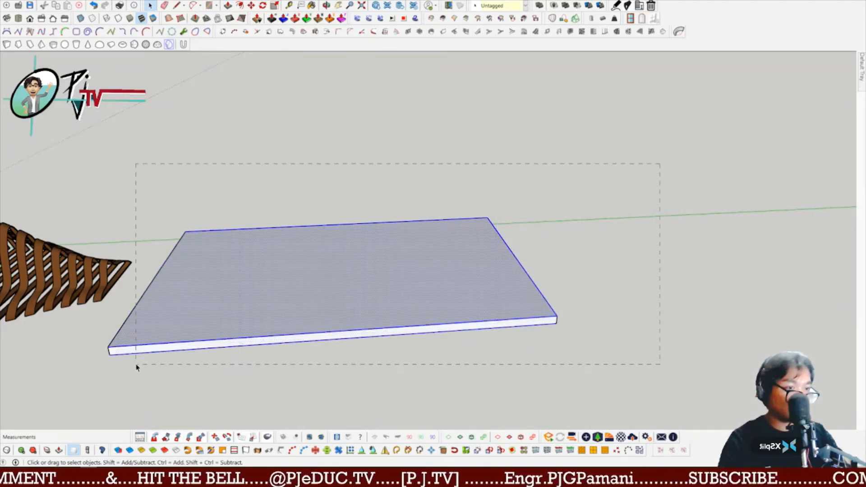
Step: Paint the whole slab with a medium brown material from the Wood collection and make it a group
mouse_move(862, 75)
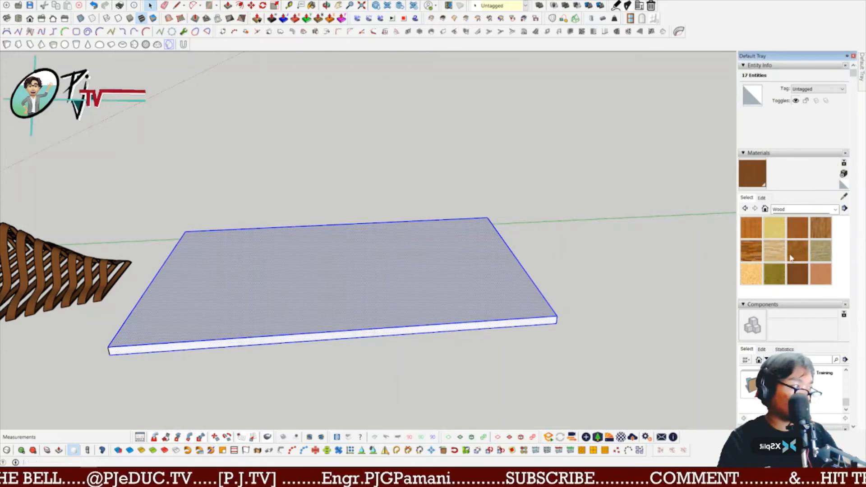
left_click(790, 258)
left_click(421, 276)
mouse_move(421, 276)
middle_mouse_down()
mouse_move(344, 319)
mouse_move(488, 283)
mouse_move(506, 265)
mouse_move(535, 277)
middle_mouse_up()
left_click(436, 276)
scroll(436, 277, "up", 3)
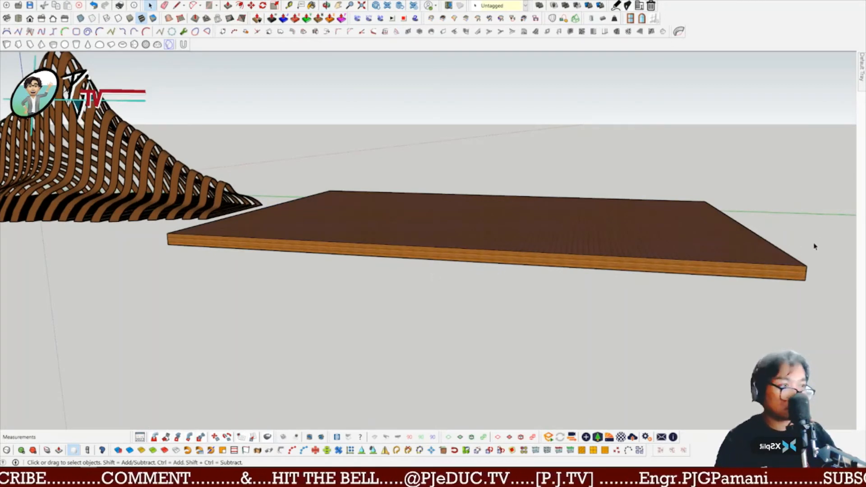
right_click(707, 248)
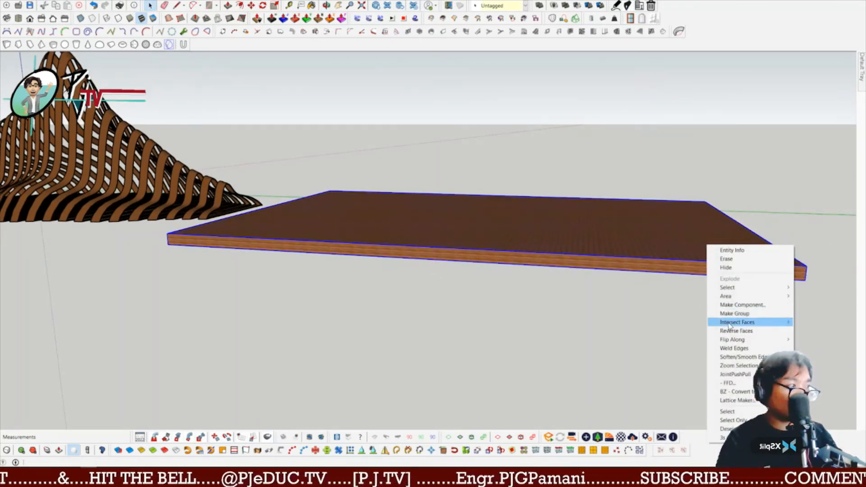
left_click(762, 314)
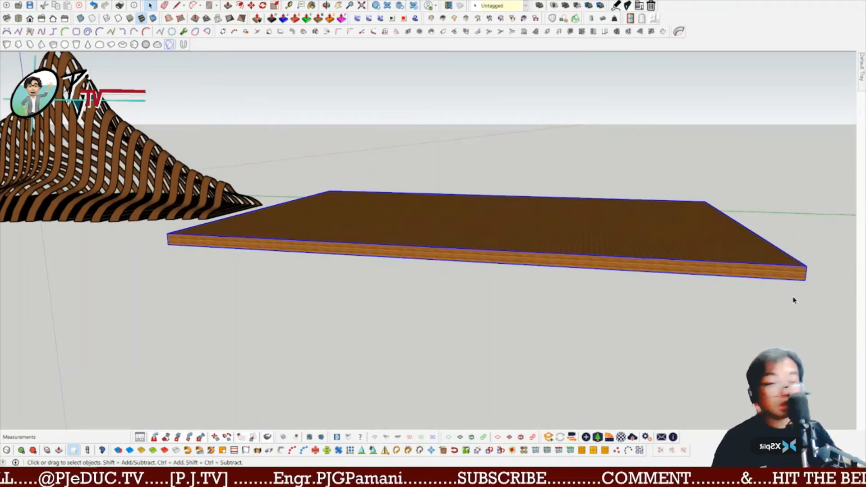
Step: Move the slab about 150,000 mm to under the strip structure, and shift it about 11,900 mm along the green axis
left_click(809, 280)
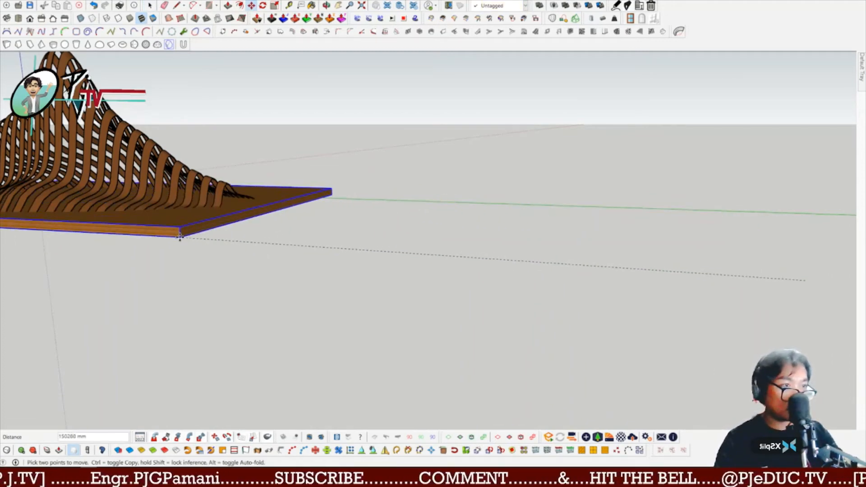
left_click(180, 242)
scroll(181, 242, "down", 2)
middle_click_drag(388, 202, 302, 295)
middle_click_drag(84, 291, 276, 277, "shift")
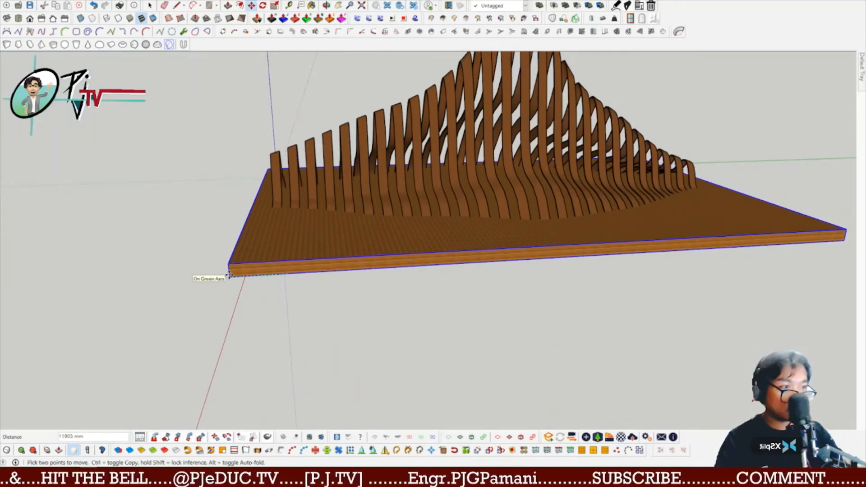
left_click(226, 276)
Step: Adjust the slab's height along the blue axis so the strip structure rests on its top face
middle_click_drag(226, 277, 405, 222)
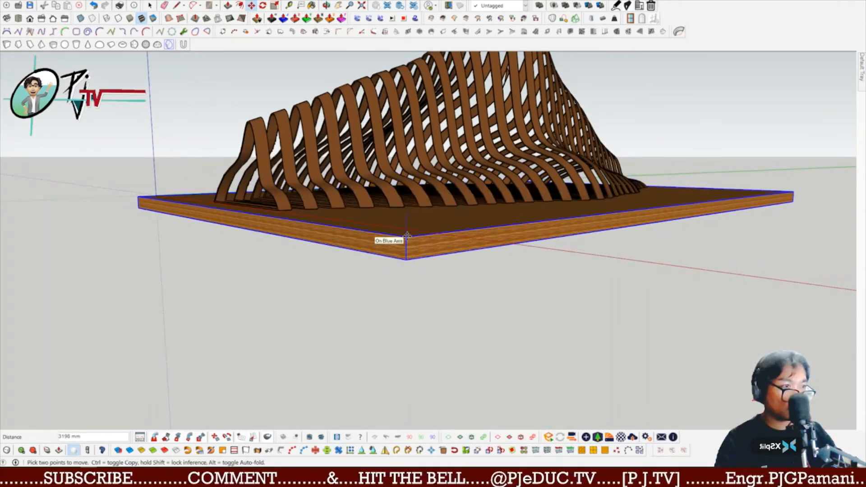
left_click(408, 234)
middle_click_drag(321, 191, 674, 193)
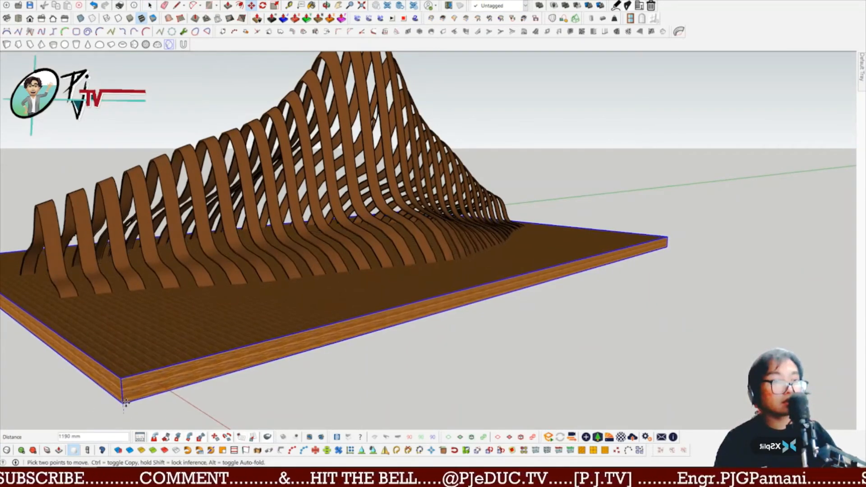
middle_click_drag(102, 401, 366, 247)
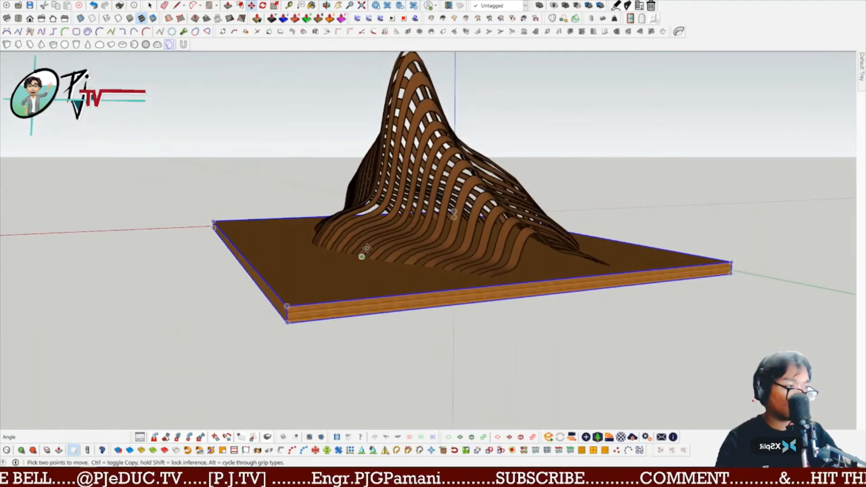
left_click_drag(477, 172, 461, 225)
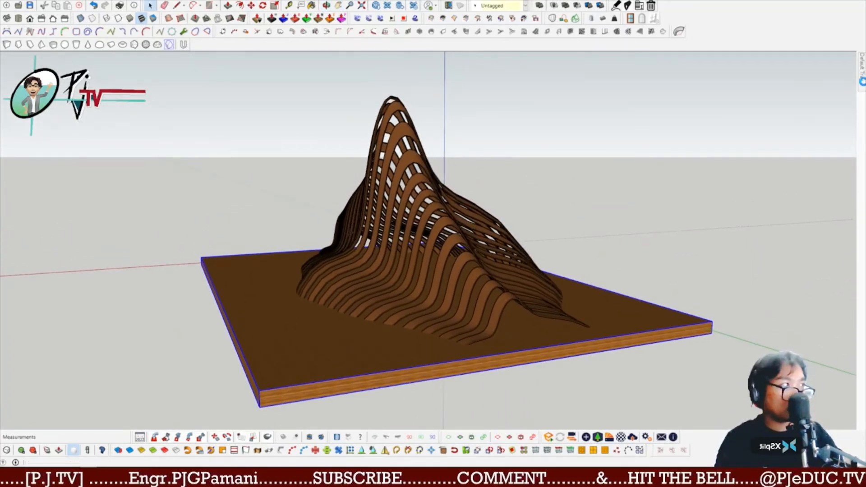
Step: Turn on shadows for the model so the strips cast shadows on the slab
mouse_move(860, 82)
scroll(793, 234, "down", 10)
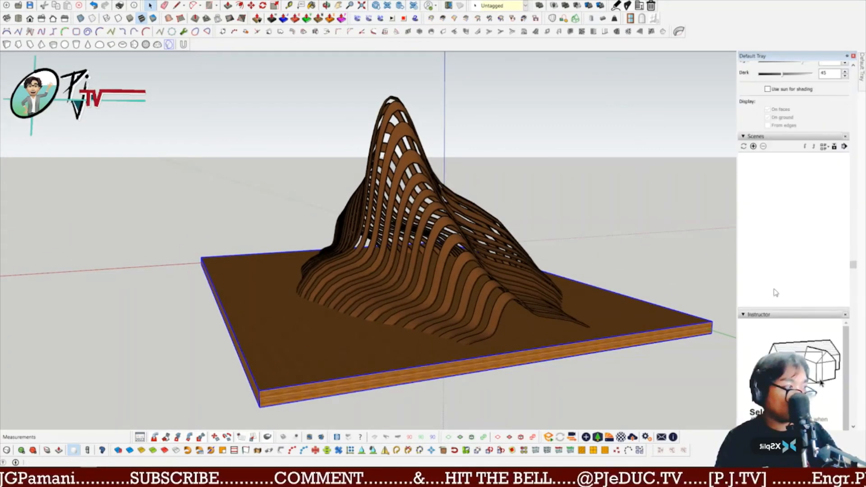
left_click(745, 235)
middle_click_drag(595, 288, 529, 299)
scroll(546, 261, "up", 5)
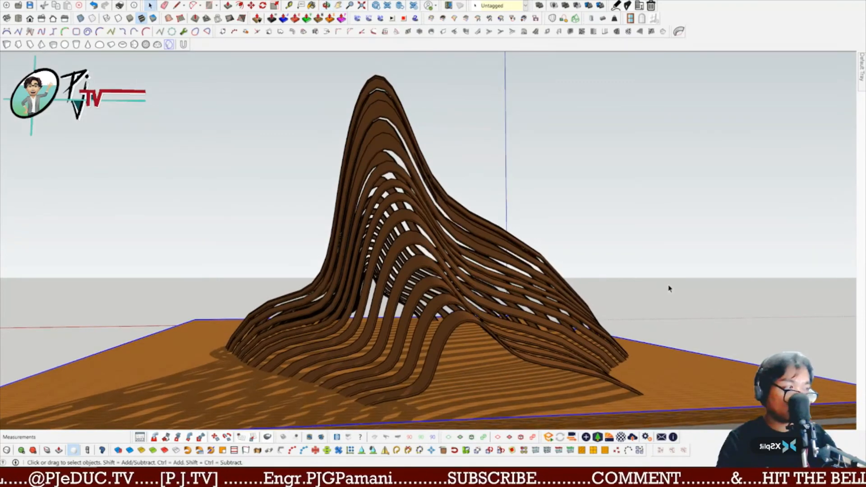
middle_click_drag(525, 236, 600, 225)
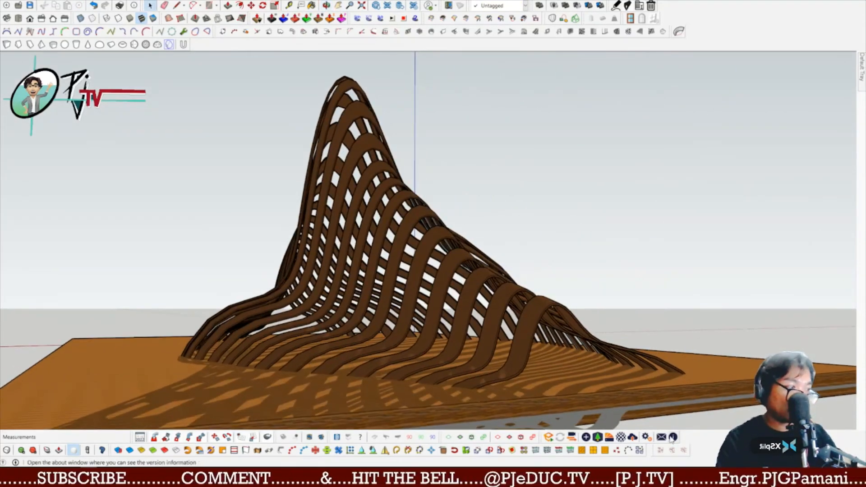
Step: Start the Enscape live render of the model and maximize its window
left_click(549, 436)
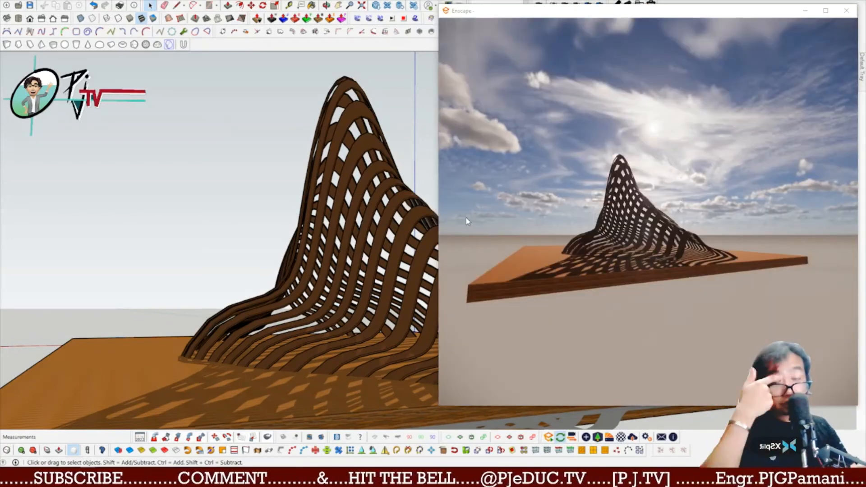
left_click(822, 9)
scroll(391, 289, "up", 3)
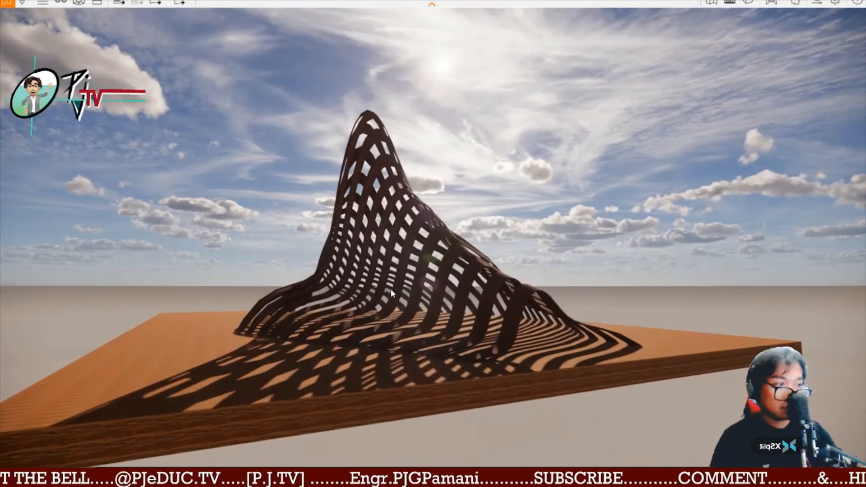
Step: Inspect the rendered structure from outside, moving in close to the open end of the strips
scroll(390, 288, "up", 5)
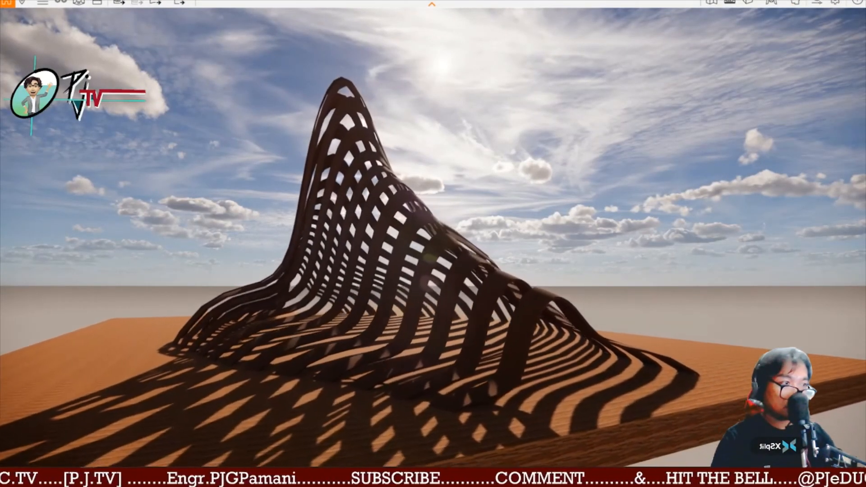
key("d")
key("w")
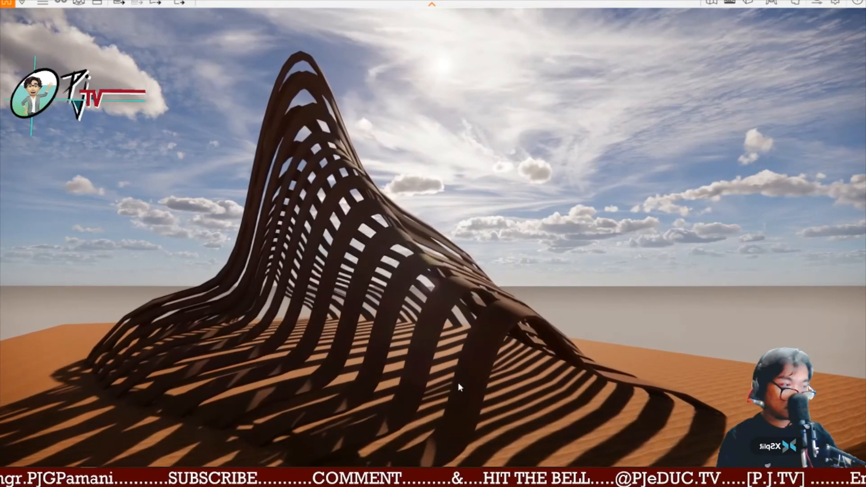
scroll(459, 384, "up", 3)
middle_click_drag(480, 437, 526, 361)
scroll(526, 361, "up", 2)
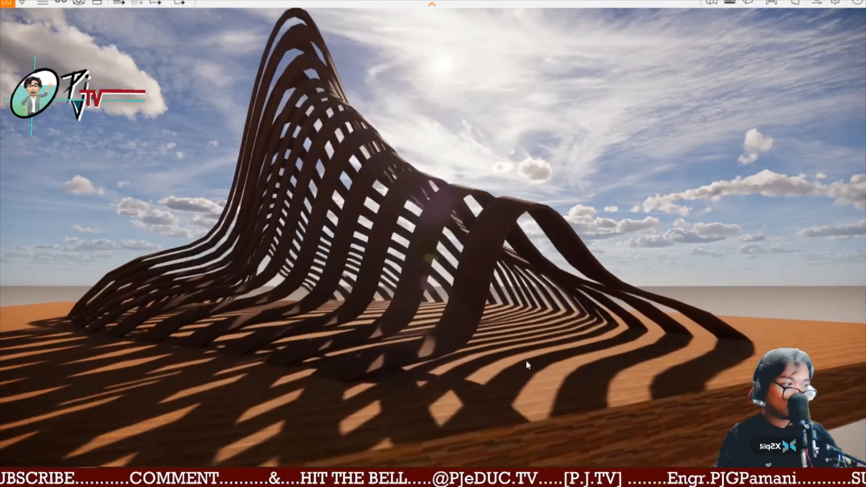
scroll(525, 360, "up", 5)
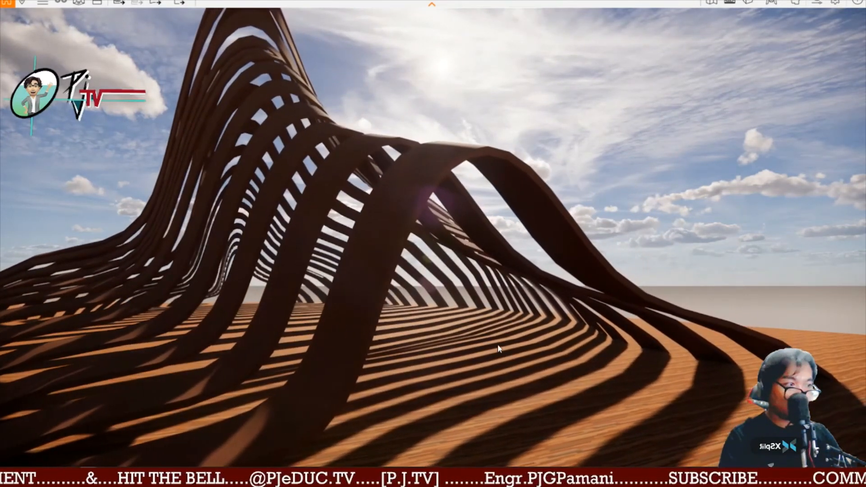
left_click_drag(498, 349, 594, 351)
middle_click_drag(595, 352, 464, 361)
left_click_drag(465, 360, 553, 362)
middle_click_drag(553, 362, 411, 332)
key("space")
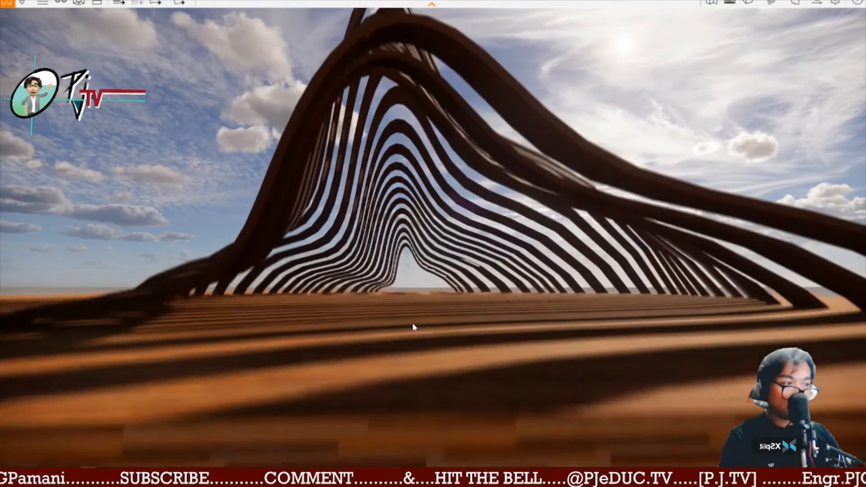
Step: Raise the render viewpoint above the slab's edge and move in beneath the strips to examine the interior and shadows
scroll(411, 325, "down", 5)
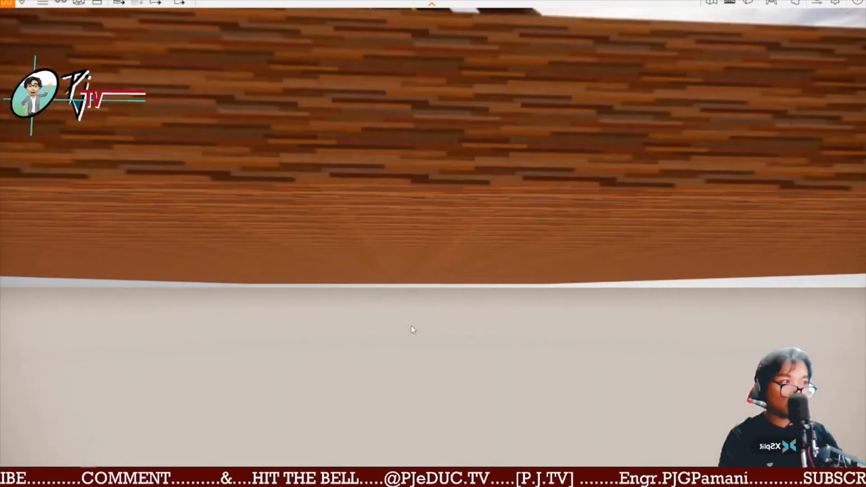
mouse_move(411, 224)
left_mouse_down()
mouse_move(411, 289)
mouse_move(413, 217)
left_mouse_up()
key("e")
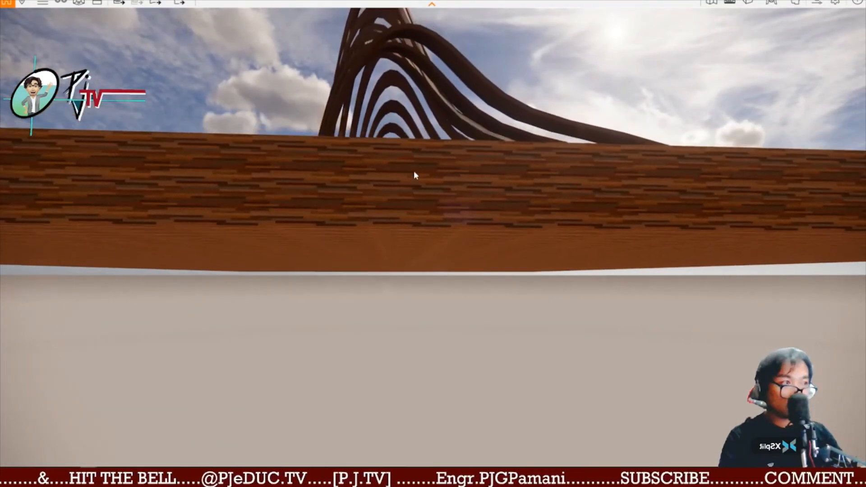
key("e")
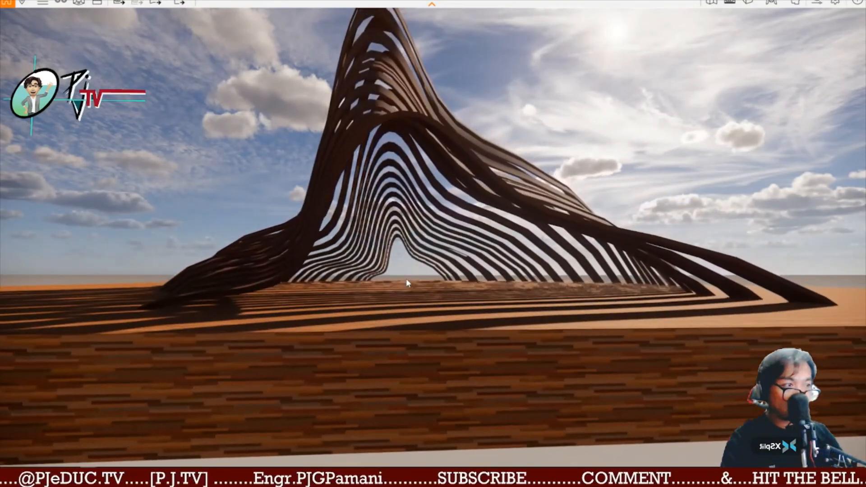
key("w")
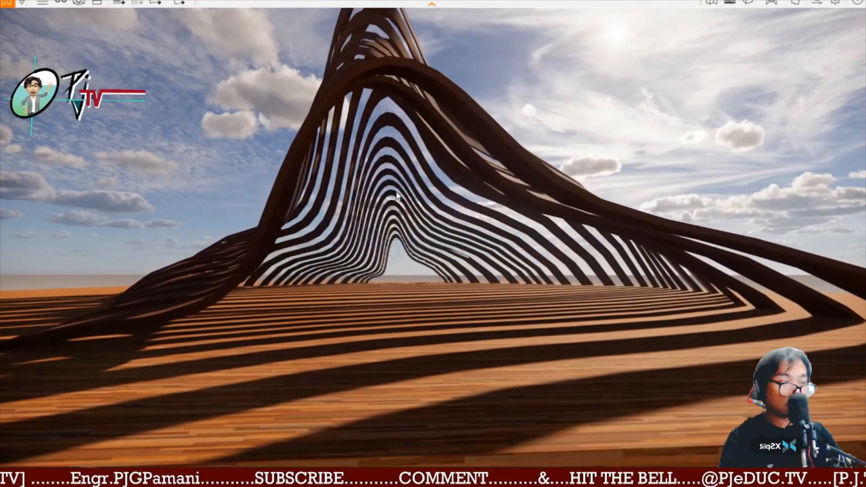
key("w")
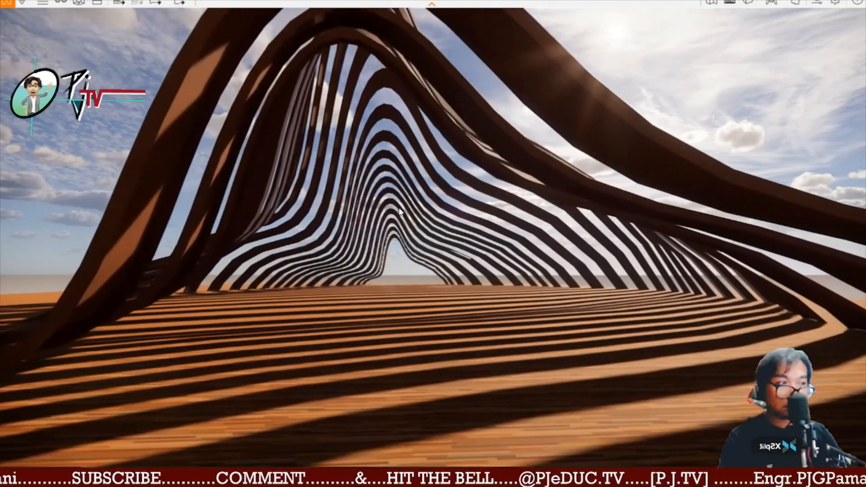
key("w")
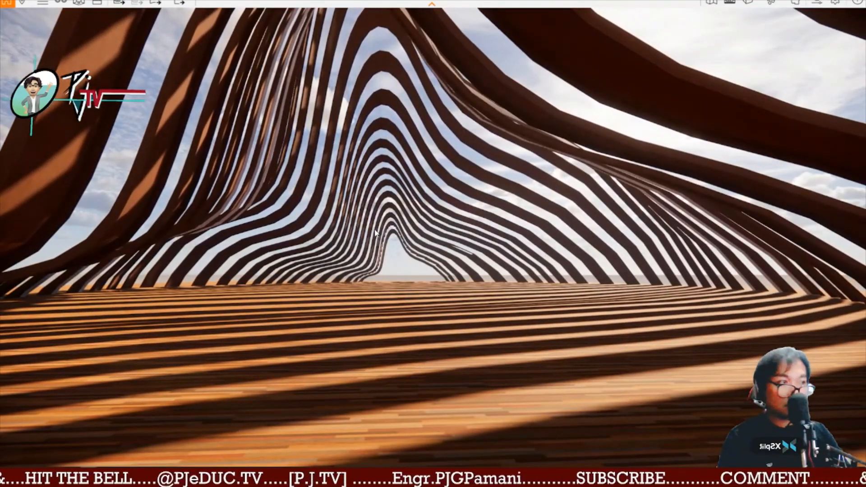
key("w")
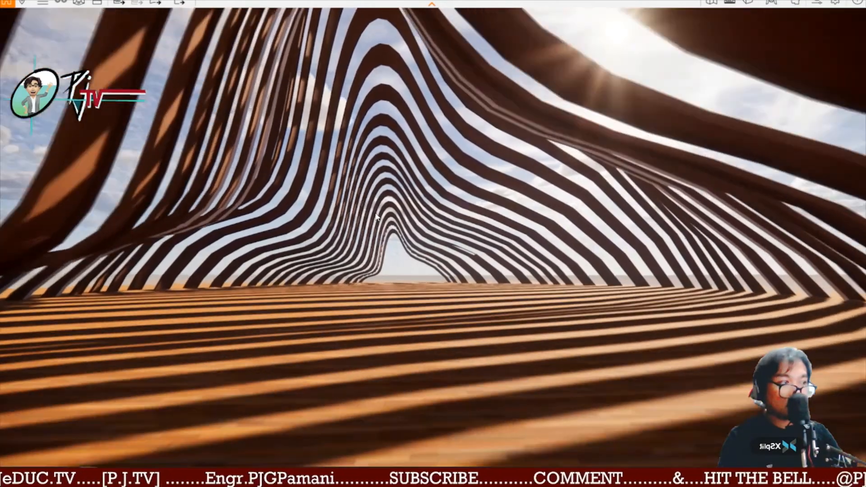
key("s")
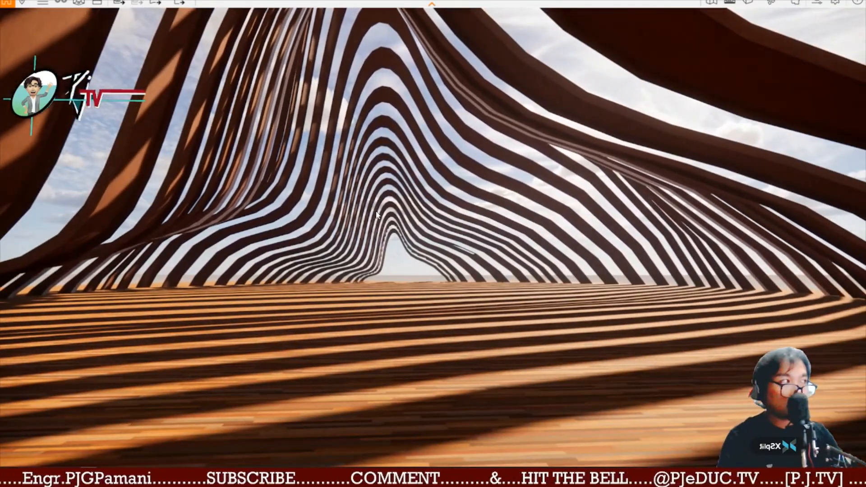
mouse_move(377, 215)
left_mouse_down()
mouse_move(368, 216)
mouse_move(359, 183)
mouse_move(388, 151)
mouse_move(458, 150)
mouse_move(496, 189)
mouse_move(353, 218)
mouse_move(361, 218)
left_mouse_up()
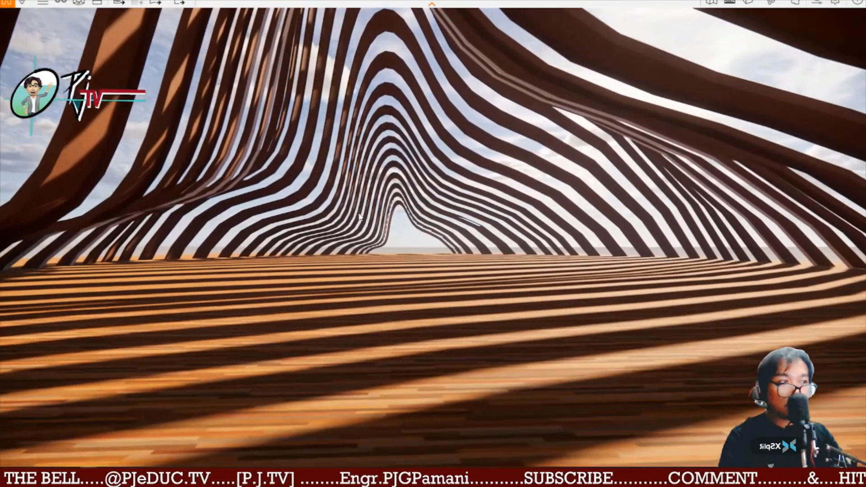
Step: Walk forward beneath the strips in the render and tilt the view up to examine the arches and sky
key("w")
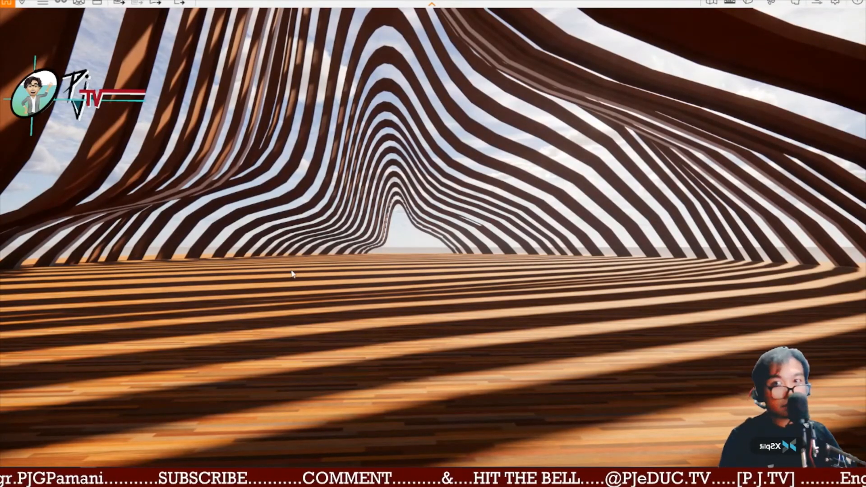
key("w")
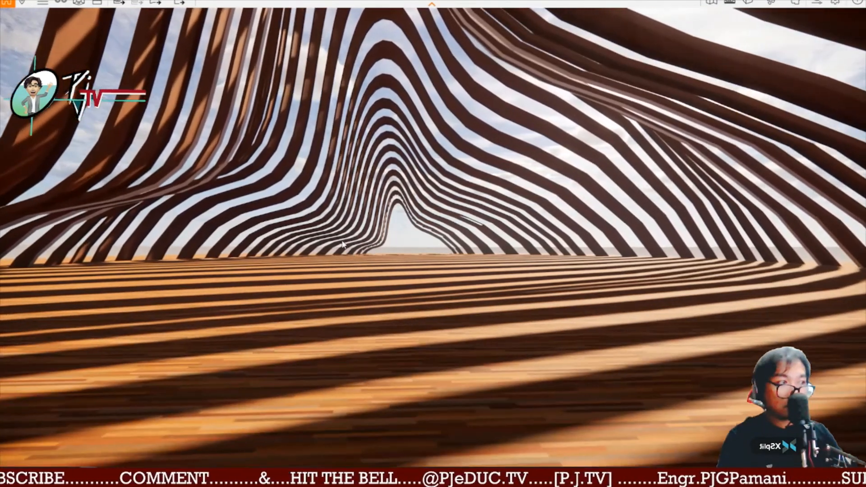
left_click_drag(350, 269, 484, 338)
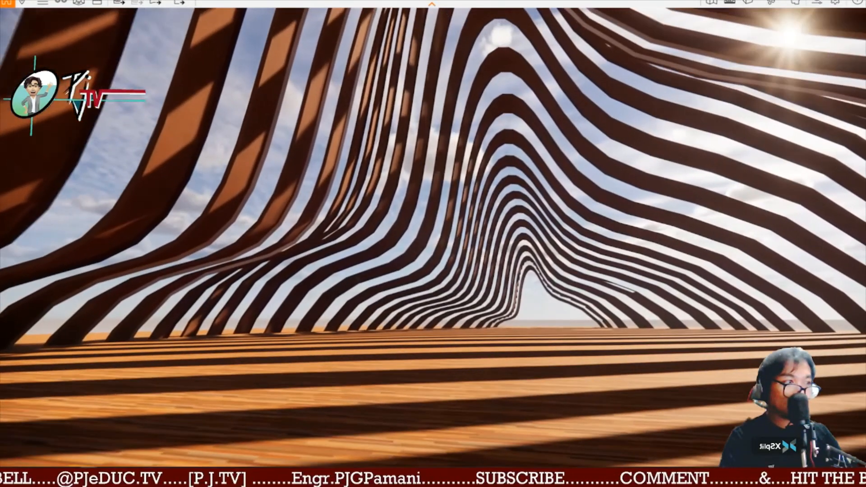
key("w")
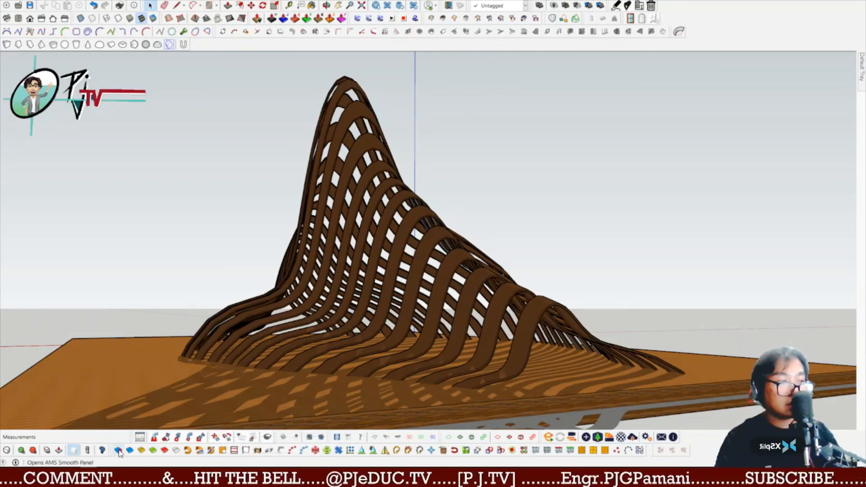
Step: Examine the strip structure in the SketchUp model from several sides, including the strips' bases on the slab up close
mouse_move(518, 217)
middle_mouse_down()
mouse_move(401, 244)
mouse_move(151, 242)
mouse_move(249, 238)
middle_mouse_up()
scroll(250, 238, "down", 3)
middle_click_drag(570, 233, 10, 237)
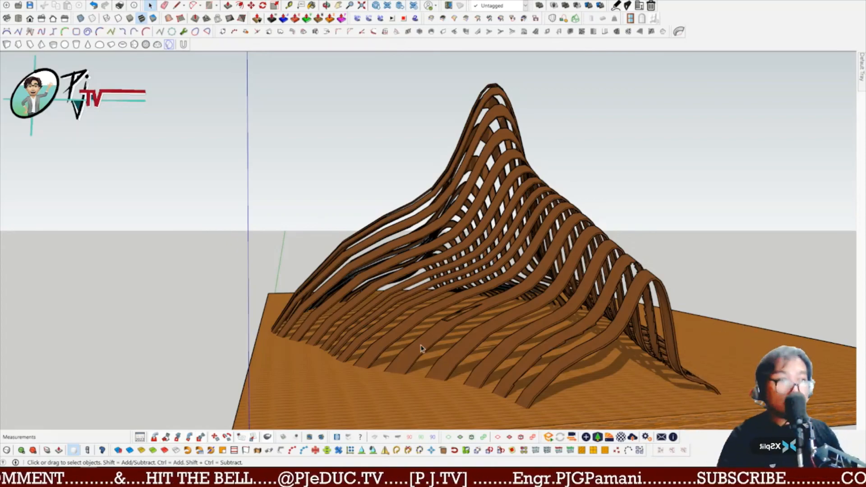
mouse_move(422, 348)
middle_mouse_down()
mouse_move(349, 323)
mouse_move(558, 325)
mouse_move(487, 329)
mouse_move(541, 328)
mouse_move(326, 311)
mouse_move(397, 318)
mouse_move(315, 318)
middle_mouse_up()
scroll(543, 327, "up", 4)
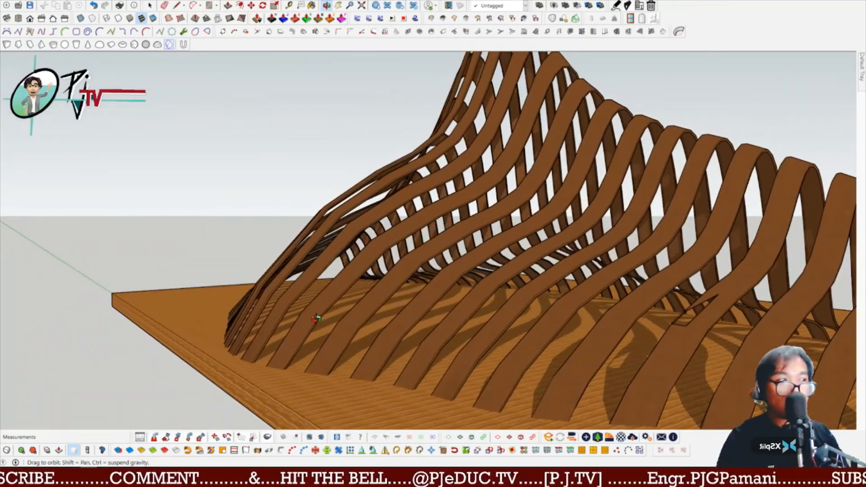
left_click(523, 188)
middle_click_drag(523, 190, 383, 219)
scroll(368, 230, "up", 5)
middle_click_drag(273, 219, 269, 263)
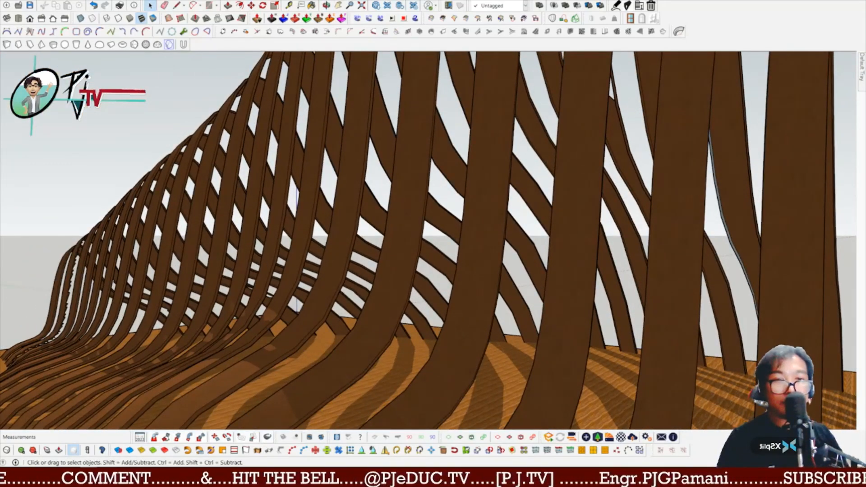